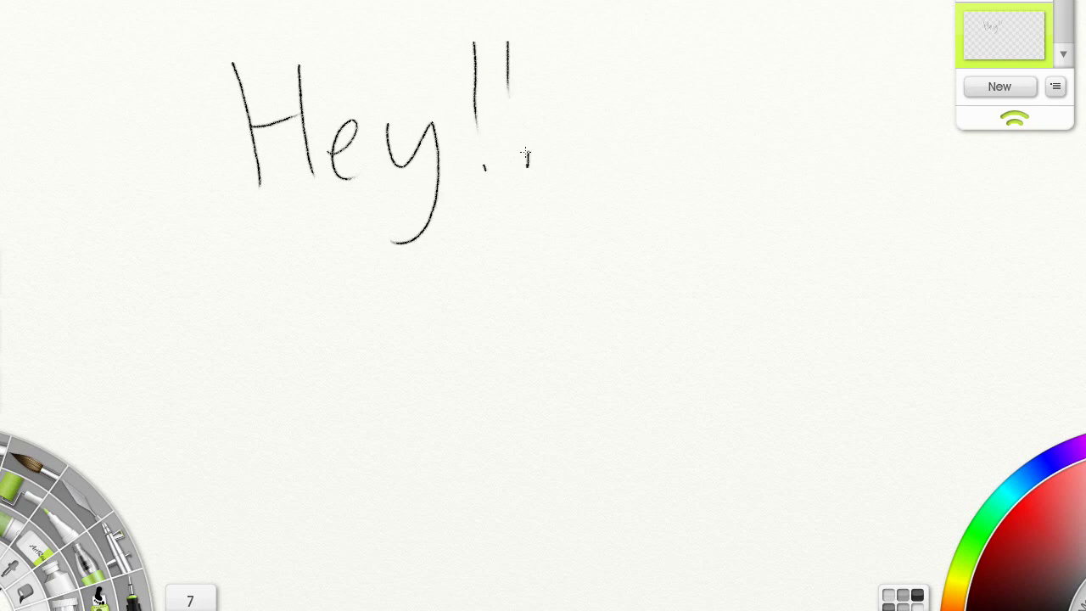
Step: Draw a smiley face beside the handwritten "Hey!!" and a zigzag flourish beneath the word
{"action": "mouse_move", "coordinate": [743, 150]}
{"action": "left_mouse_down"}
{"action": "mouse_move", "coordinate": [762, 127]}
{"action": "mouse_move", "coordinate": [750, 151]}
{"action": "left_mouse_up"}
{"action": "mouse_move", "coordinate": [848, 144]}
{"action": "left_mouse_down"}
{"action": "mouse_move", "coordinate": [837, 165]}
{"action": "mouse_move", "coordinate": [858, 157]}
{"action": "left_mouse_up"}
{"action": "mouse_move", "coordinate": [755, 186]}
{"action": "left_mouse_down"}
{"action": "mouse_move", "coordinate": [736, 227]}
{"action": "mouse_move", "coordinate": [822, 244]}
{"action": "mouse_move", "coordinate": [727, 246]}
{"action": "mouse_move", "coordinate": [776, 198]}
{"action": "left_mouse_up"}
{"action": "mouse_move", "coordinate": [819, 214]}
{"action": "left_mouse_down"}
{"action": "mouse_move", "coordinate": [848, 218]}
{"action": "mouse_move", "coordinate": [855, 275]}
{"action": "left_mouse_up"}
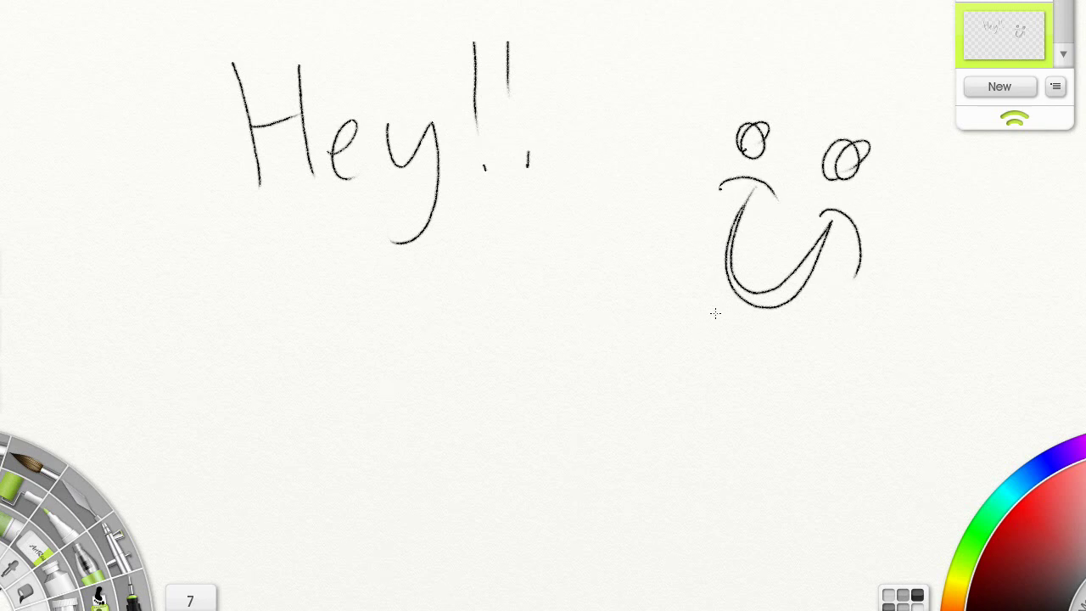
{"action": "mouse_move", "coordinate": [244, 243]}
{"action": "left_mouse_down"}
{"action": "mouse_move", "coordinate": [424, 304]}
{"action": "mouse_move", "coordinate": [386, 390]}
{"action": "left_mouse_up"}
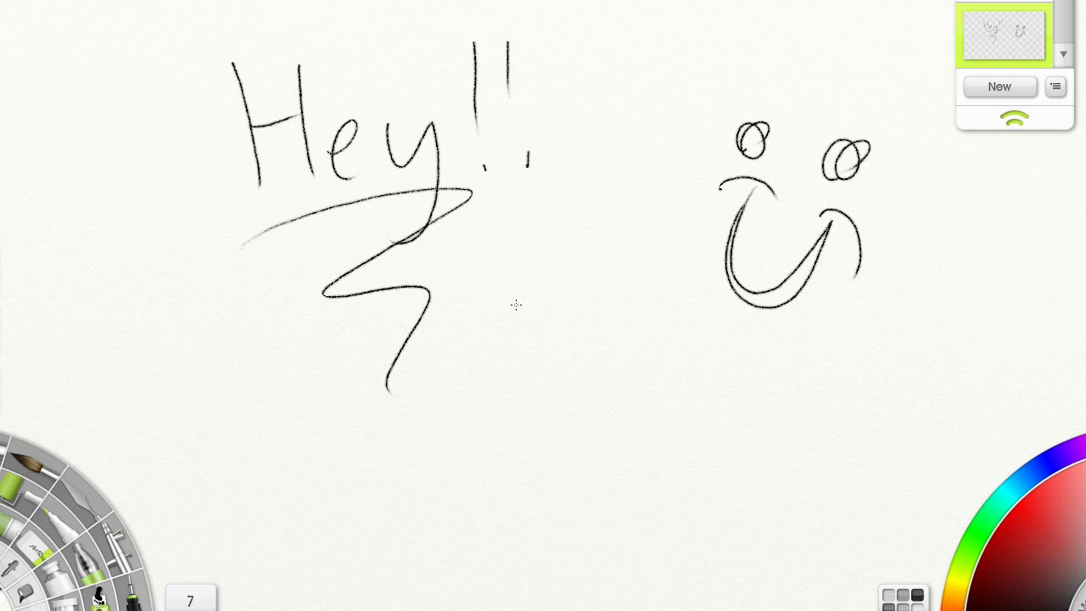
Step: Sketch a hatched box joined by a V-shaped arm to a second box, with a looping tail below
{"action": "mouse_move", "coordinate": [542, 465]}
{"action": "left_mouse_down"}
{"action": "mouse_move", "coordinate": [645, 419]}
{"action": "mouse_move", "coordinate": [531, 478]}
{"action": "mouse_move", "coordinate": [589, 337]}
{"action": "mouse_move", "coordinate": [568, 445]}
{"action": "mouse_move", "coordinate": [625, 450]}
{"action": "left_mouse_up"}
{"action": "mouse_move", "coordinate": [508, 406]}
{"action": "left_mouse_down"}
{"action": "mouse_move", "coordinate": [437, 462]}
{"action": "mouse_move", "coordinate": [345, 417]}
{"action": "mouse_move", "coordinate": [478, 462]}
{"action": "mouse_move", "coordinate": [514, 435]}
{"action": "left_mouse_up"}
{"action": "mouse_move", "coordinate": [293, 484]}
{"action": "left_mouse_down"}
{"action": "mouse_move", "coordinate": [294, 473]}
{"action": "mouse_move", "coordinate": [280, 485]}
{"action": "left_mouse_up"}
{"action": "mouse_move", "coordinate": [246, 546]}
{"action": "left_mouse_down"}
{"action": "mouse_move", "coordinate": [250, 469]}
{"action": "mouse_move", "coordinate": [329, 554]}
{"action": "mouse_move", "coordinate": [204, 539]}
{"action": "mouse_move", "coordinate": [225, 532]}
{"action": "mouse_move", "coordinate": [233, 483]}
{"action": "mouse_move", "coordinate": [417, 573]}
{"action": "mouse_move", "coordinate": [426, 549]}
{"action": "mouse_move", "coordinate": [401, 568]}
{"action": "mouse_move", "coordinate": [435, 553]}
{"action": "mouse_move", "coordinate": [457, 513]}
{"action": "mouse_move", "coordinate": [483, 528]}
{"action": "left_mouse_up"}
{"action": "mouse_move", "coordinate": [434, 559]}
{"action": "left_mouse_down"}
{"action": "mouse_move", "coordinate": [490, 532]}
{"action": "mouse_move", "coordinate": [477, 514]}
{"action": "left_mouse_up"}
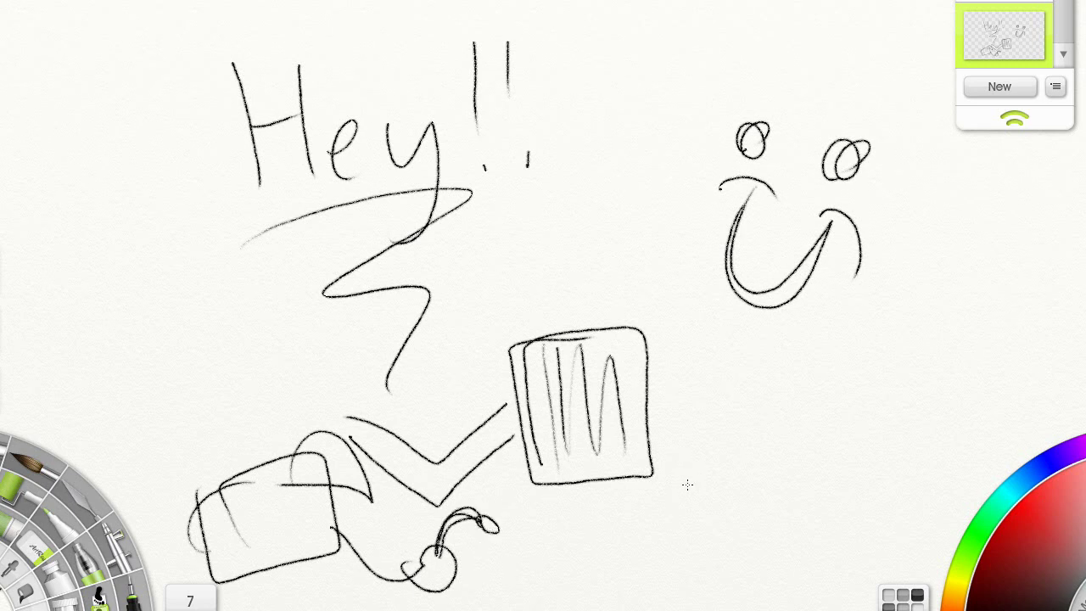
Step: Undo all the pencil doodles, including the "Hey!!" lettering, to clear the canvas
{"action": "key", "text": "ctrl+z"}
{"action": "key", "text": "ctrl+z"}
{"action": "key", "text": "ctrl+z"}
{"action": "key", "text": "ctrl+z"}
{"action": "key", "text": "ctrl+z"}
{"action": "key", "text": "ctrl+z"}
{"action": "key", "text": "ctrl+z"}
{"action": "key", "text": "ctrl+z"}
{"action": "key", "text": "ctrl+z"}
{"action": "key", "text": "ctrl+z"}
{"action": "key", "text": "ctrl+z"}
{"action": "key", "text": "ctrl+z"}
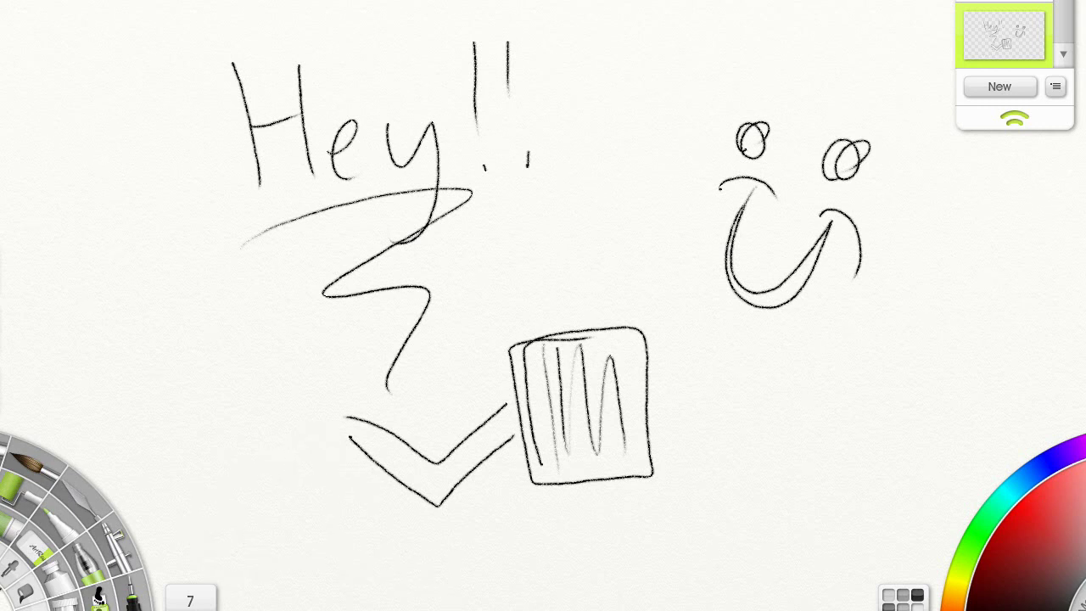
{"action": "key", "text": "ctrl+z"}
{"action": "key", "text": "ctrl+z"}
{"action": "key", "text": "ctrl+z"}
{"action": "key", "text": "ctrl+z"}
{"action": "key", "text": "ctrl+z"}
{"action": "key", "text": "ctrl+z"}
{"action": "key", "text": "ctrl+z"}
{"action": "key", "text": "ctrl+z"}
{"action": "key", "text": "ctrl+z"}
{"action": "key", "text": "ctrl+z"}
{"action": "key", "text": "ctrl+z"}
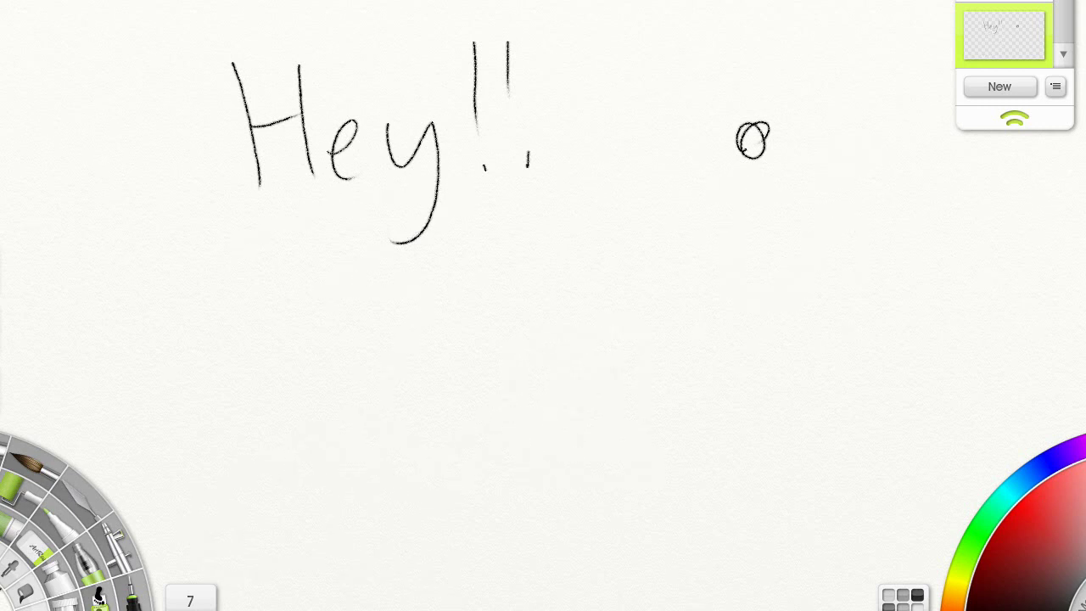
{"action": "key", "text": "ctrl+z"}
{"action": "key", "text": "ctrl+z"}
{"action": "key", "text": "ctrl+z"}
{"action": "key", "text": "ctrl+z"}
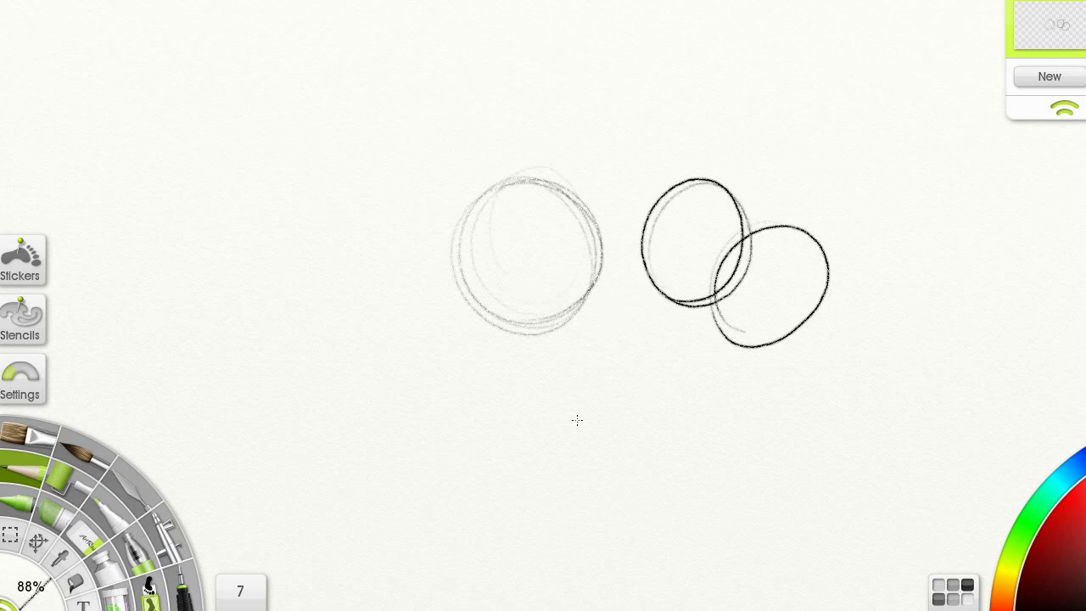
Step: Sketch two dark overlapping circles below the light one, and add a faint circle and two crossing curves above them
{"action": "mouse_move", "coordinate": [574, 461]}
{"action": "left_mouse_down"}
{"action": "mouse_move", "coordinate": [659, 432]}
{"action": "mouse_move", "coordinate": [543, 436]}
{"action": "left_mouse_up"}
{"action": "mouse_move", "coordinate": [450, 386]}
{"action": "left_mouse_down"}
{"action": "mouse_move", "coordinate": [412, 323]}
{"action": "mouse_move", "coordinate": [543, 399]}
{"action": "left_mouse_up"}
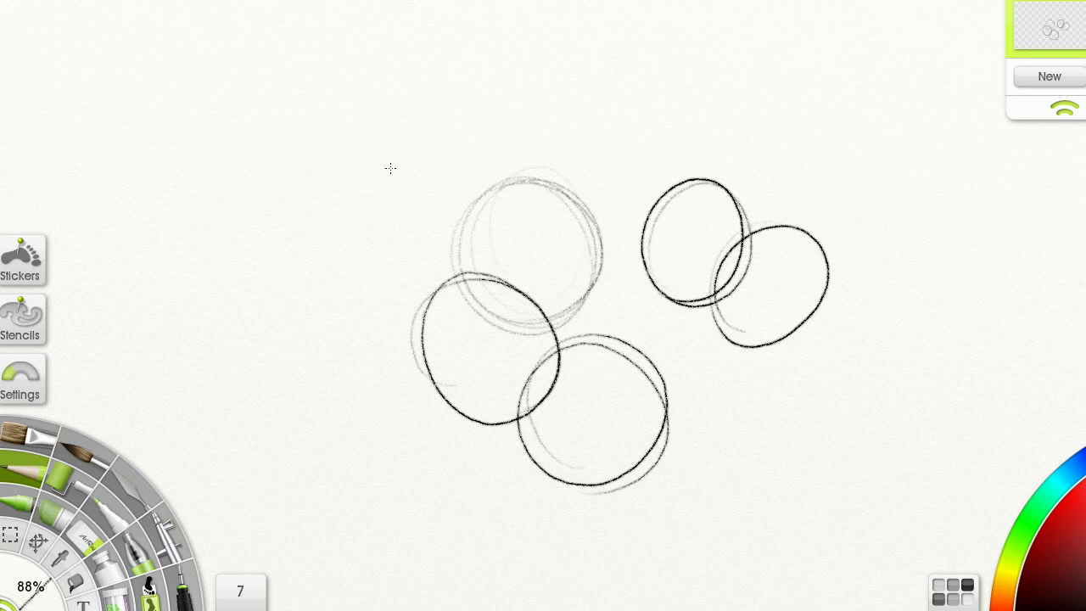
{"action": "mouse_move", "coordinate": [584, 201]}
{"action": "left_mouse_down"}
{"action": "mouse_move", "coordinate": [635, 245]}
{"action": "mouse_move", "coordinate": [604, 216]}
{"action": "mouse_move", "coordinate": [557, 230]}
{"action": "mouse_move", "coordinate": [650, 251]}
{"action": "mouse_move", "coordinate": [574, 224]}
{"action": "left_mouse_up"}
{"action": "left_click_drag", "start_coordinate": [509, 163], "coordinate": [601, 316]}
{"action": "mouse_move", "coordinate": [478, 272]}
{"action": "left_mouse_down"}
{"action": "mouse_move", "coordinate": [515, 238]}
{"action": "mouse_move", "coordinate": [620, 195]}
{"action": "left_mouse_up"}
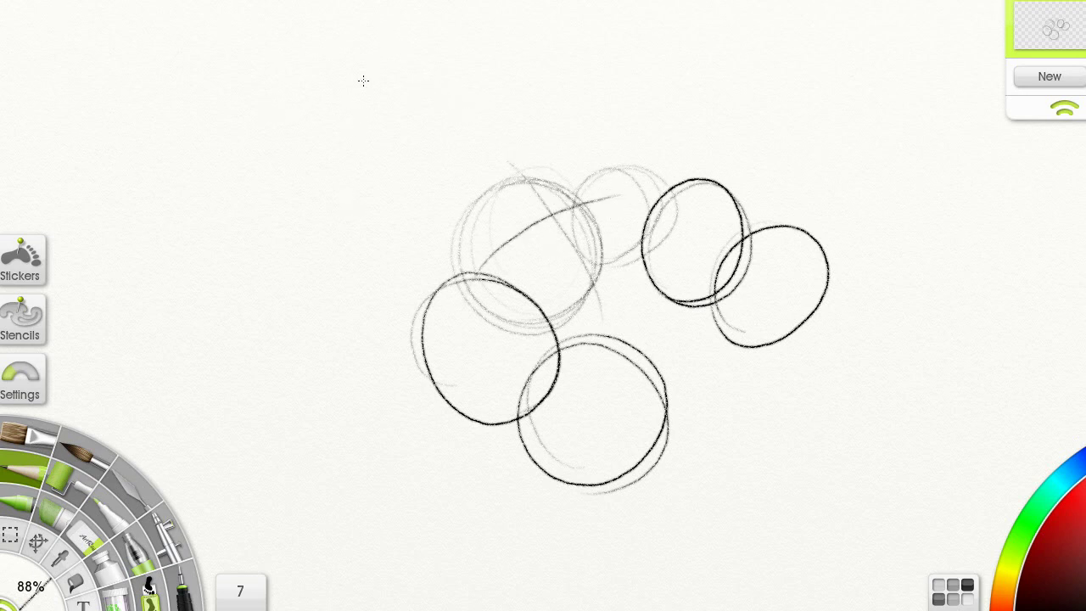
Step: Handwrite "Paper" above the circles and draw a short dash and a long wavy line beside it
{"action": "mouse_move", "coordinate": [323, 148]}
{"action": "left_mouse_down"}
{"action": "mouse_move", "coordinate": [326, 204]}
{"action": "mouse_move", "coordinate": [329, 155]}
{"action": "mouse_move", "coordinate": [322, 186]}
{"action": "mouse_move", "coordinate": [377, 170]}
{"action": "left_mouse_up"}
{"action": "mouse_move", "coordinate": [392, 156]}
{"action": "left_mouse_down"}
{"action": "mouse_move", "coordinate": [402, 214]}
{"action": "mouse_move", "coordinate": [396, 182]}
{"action": "left_mouse_up"}
{"action": "mouse_move", "coordinate": [429, 159]}
{"action": "left_mouse_down"}
{"action": "mouse_move", "coordinate": [441, 146]}
{"action": "mouse_move", "coordinate": [435, 170]}
{"action": "left_mouse_up"}
{"action": "left_click_drag", "start_coordinate": [456, 161], "coordinate": [480, 141]}
{"action": "mouse_move", "coordinate": [582, 90]}
{"action": "left_mouse_down"}
{"action": "mouse_move", "coordinate": [607, 104]}
{"action": "mouse_move", "coordinate": [628, 88]}
{"action": "left_mouse_up"}
{"action": "mouse_move", "coordinate": [655, 150]}
{"action": "left_mouse_down"}
{"action": "mouse_move", "coordinate": [677, 112]}
{"action": "mouse_move", "coordinate": [792, 166]}
{"action": "mouse_move", "coordinate": [872, 270]}
{"action": "left_mouse_up"}
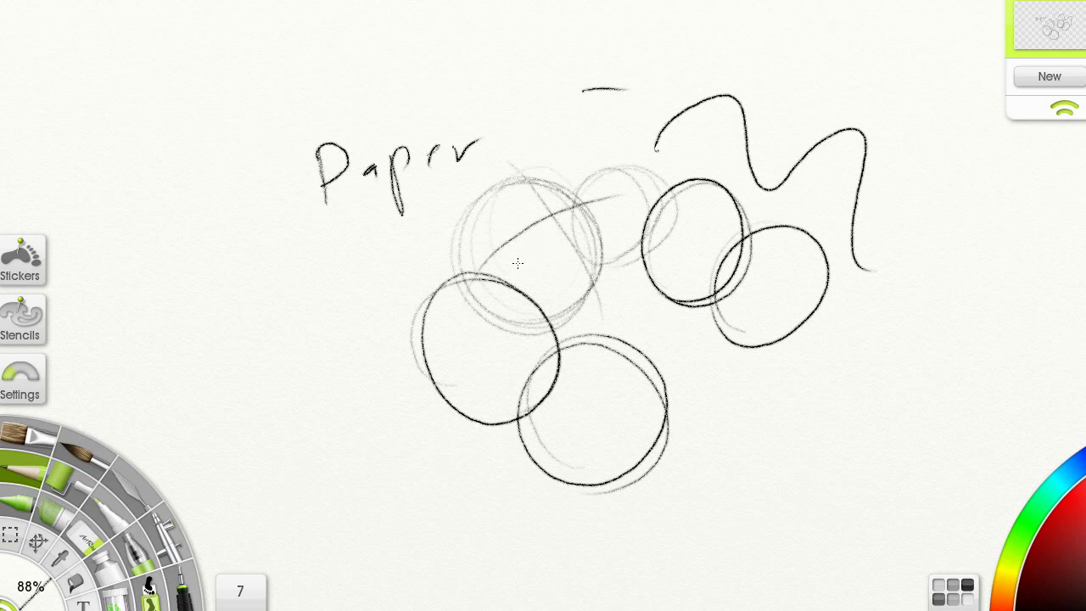
Step: Darken and hatch the light circle, and draw a circle with a downward-pointing wedge at the right end of the sketch
{"action": "mouse_move", "coordinate": [514, 264]}
{"action": "left_mouse_down"}
{"action": "mouse_move", "coordinate": [587, 292]}
{"action": "mouse_move", "coordinate": [500, 258]}
{"action": "mouse_move", "coordinate": [495, 270]}
{"action": "mouse_move", "coordinate": [509, 269]}
{"action": "mouse_move", "coordinate": [539, 302]}
{"action": "mouse_move", "coordinate": [549, 287]}
{"action": "mouse_move", "coordinate": [580, 324]}
{"action": "mouse_move", "coordinate": [597, 273]}
{"action": "mouse_move", "coordinate": [593, 212]}
{"action": "mouse_move", "coordinate": [569, 197]}
{"action": "mouse_move", "coordinate": [586, 205]}
{"action": "mouse_move", "coordinate": [464, 193]}
{"action": "mouse_move", "coordinate": [458, 207]}
{"action": "mouse_move", "coordinate": [587, 243]}
{"action": "mouse_move", "coordinate": [582, 188]}
{"action": "mouse_move", "coordinate": [456, 218]}
{"action": "mouse_move", "coordinate": [464, 293]}
{"action": "mouse_move", "coordinate": [491, 294]}
{"action": "mouse_move", "coordinate": [494, 246]}
{"action": "left_mouse_up"}
{"action": "mouse_move", "coordinate": [801, 241]}
{"action": "left_mouse_down"}
{"action": "mouse_move", "coordinate": [855, 170]}
{"action": "mouse_move", "coordinate": [827, 293]}
{"action": "left_mouse_up"}
{"action": "mouse_move", "coordinate": [901, 241]}
{"action": "left_mouse_down"}
{"action": "mouse_move", "coordinate": [877, 339]}
{"action": "mouse_move", "coordinate": [835, 328]}
{"action": "left_mouse_up"}
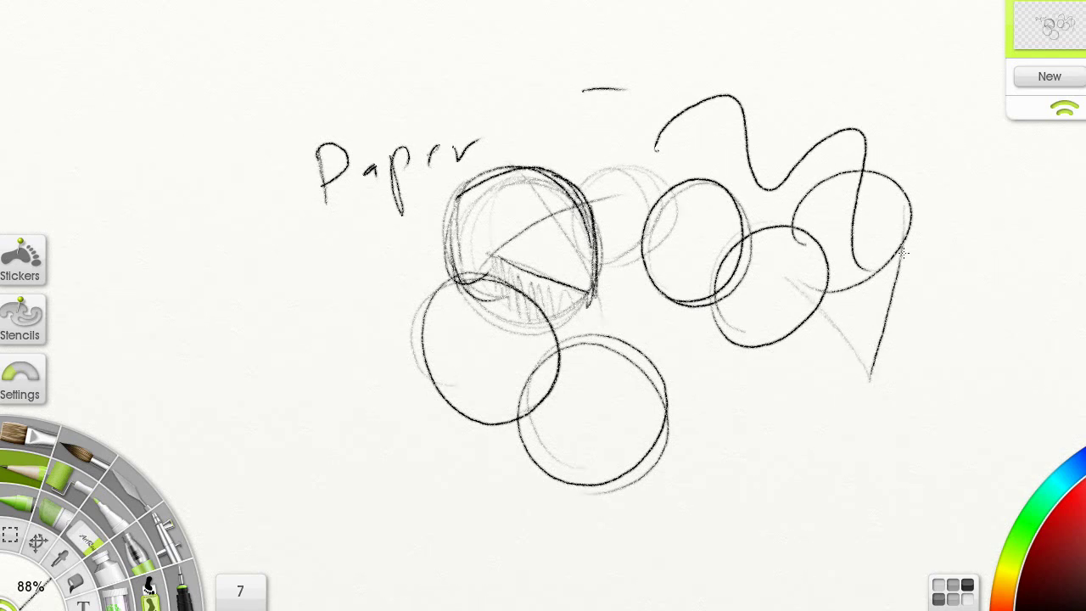
Step: Add a nose, eye, mouth and darker shading strokes to the wedge-shaped head sketch
{"action": "mouse_move", "coordinate": [901, 230]}
{"action": "left_mouse_down"}
{"action": "mouse_move", "coordinate": [879, 334]}
{"action": "mouse_move", "coordinate": [891, 277]}
{"action": "left_mouse_up"}
{"action": "left_click_drag", "start_coordinate": [814, 218], "coordinate": [858, 338]}
{"action": "left_click_drag", "start_coordinate": [821, 246], "coordinate": [836, 319]}
{"action": "left_click_drag", "start_coordinate": [836, 270], "coordinate": [852, 338]}
{"action": "left_click_drag", "start_coordinate": [869, 299], "coordinate": [891, 307]}
{"action": "mouse_move", "coordinate": [878, 246]}
{"action": "left_mouse_down"}
{"action": "mouse_move", "coordinate": [891, 248]}
{"action": "mouse_move", "coordinate": [790, 214]}
{"action": "left_mouse_up"}
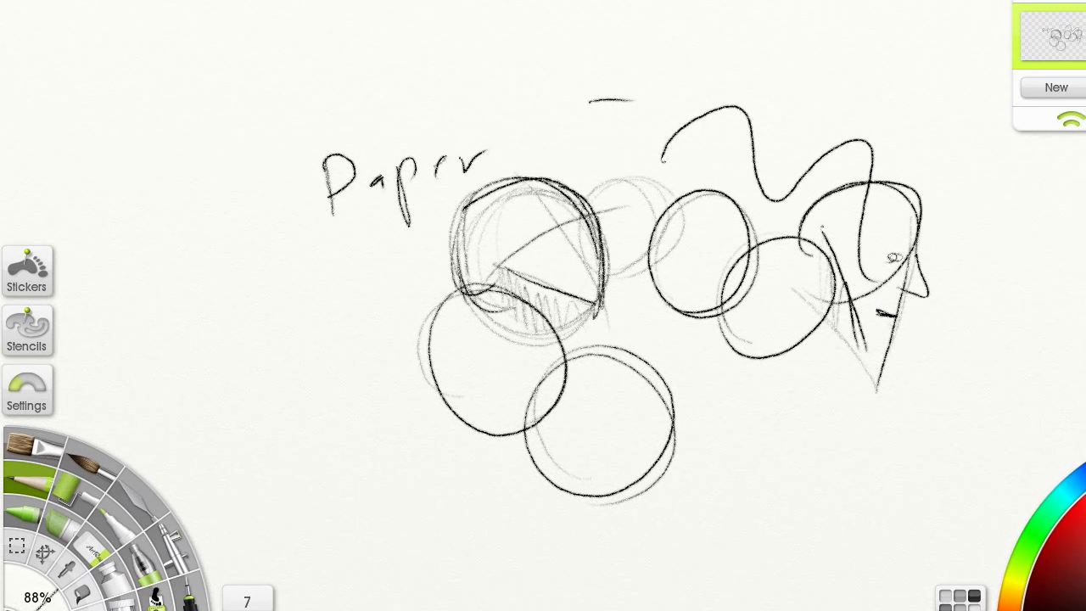
Step: Paint a short diagonal stroke and an arched stroke in black with the oil brush
{"action": "left_click", "coordinate": [34, 445]}
{"action": "mouse_move", "coordinate": [136, 399]}
{"action": "left_mouse_down"}
{"action": "mouse_move", "coordinate": [175, 357]}
{"action": "mouse_move", "coordinate": [224, 328]}
{"action": "left_mouse_up"}
{"action": "mouse_move", "coordinate": [293, 474]}
{"action": "left_mouse_down"}
{"action": "mouse_move", "coordinate": [387, 414]}
{"action": "mouse_move", "coordinate": [399, 492]}
{"action": "left_mouse_up"}
Step: Paint looping blue-violet strokes over the circles, adding one long tapering stroke across the top at 50% brush size
{"action": "left_click", "coordinate": [1018, 458]}
{"action": "mouse_move", "coordinate": [449, 517]}
{"action": "left_mouse_down"}
{"action": "mouse_move", "coordinate": [556, 377]}
{"action": "mouse_move", "coordinate": [641, 505]}
{"action": "mouse_move", "coordinate": [721, 279]}
{"action": "mouse_move", "coordinate": [703, 153]}
{"action": "mouse_move", "coordinate": [742, 178]}
{"action": "left_mouse_up"}
{"action": "mouse_move", "coordinate": [428, 301]}
{"action": "left_mouse_down"}
{"action": "mouse_move", "coordinate": [558, 170]}
{"action": "mouse_move", "coordinate": [848, 212]}
{"action": "mouse_move", "coordinate": [827, 310]}
{"action": "left_mouse_up"}
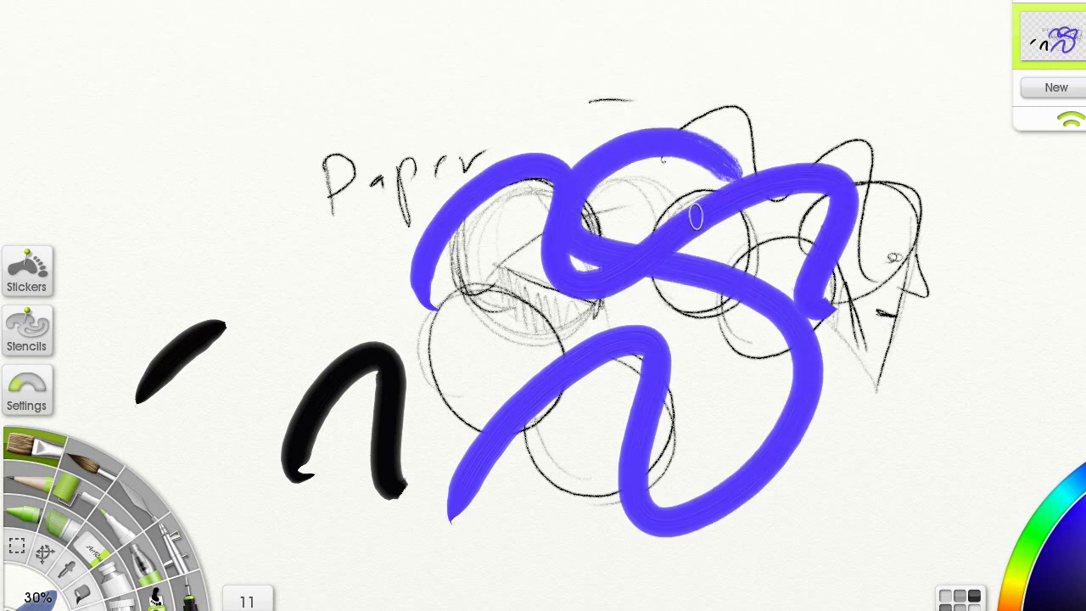
{"action": "left_click_drag", "start_coordinate": [41, 599], "coordinate": [52, 588]}
{"action": "mouse_move", "coordinate": [220, 309]}
{"action": "left_mouse_down"}
{"action": "mouse_move", "coordinate": [335, 137]}
{"action": "mouse_move", "coordinate": [460, 102]}
{"action": "mouse_move", "coordinate": [551, 50]}
{"action": "mouse_move", "coordinate": [685, 68]}
{"action": "mouse_move", "coordinate": [778, 102]}
{"action": "mouse_move", "coordinate": [930, 244]}
{"action": "left_mouse_up"}
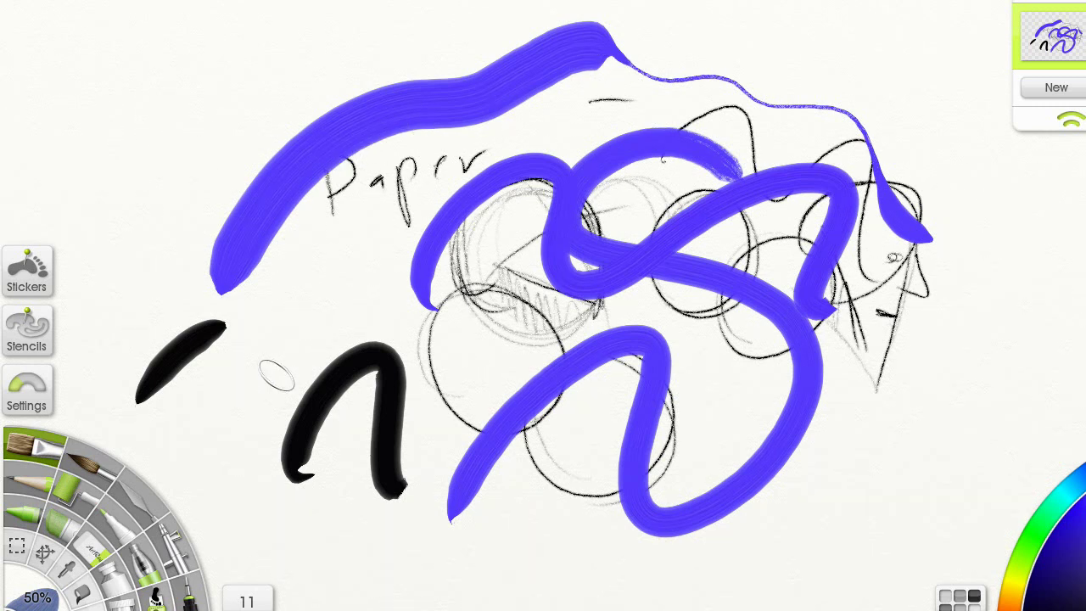
Step: Choose a pinkish red and paint round blobs and short strokes over the blue paint so the colours mix
{"action": "left_click", "coordinate": [1084, 472]}
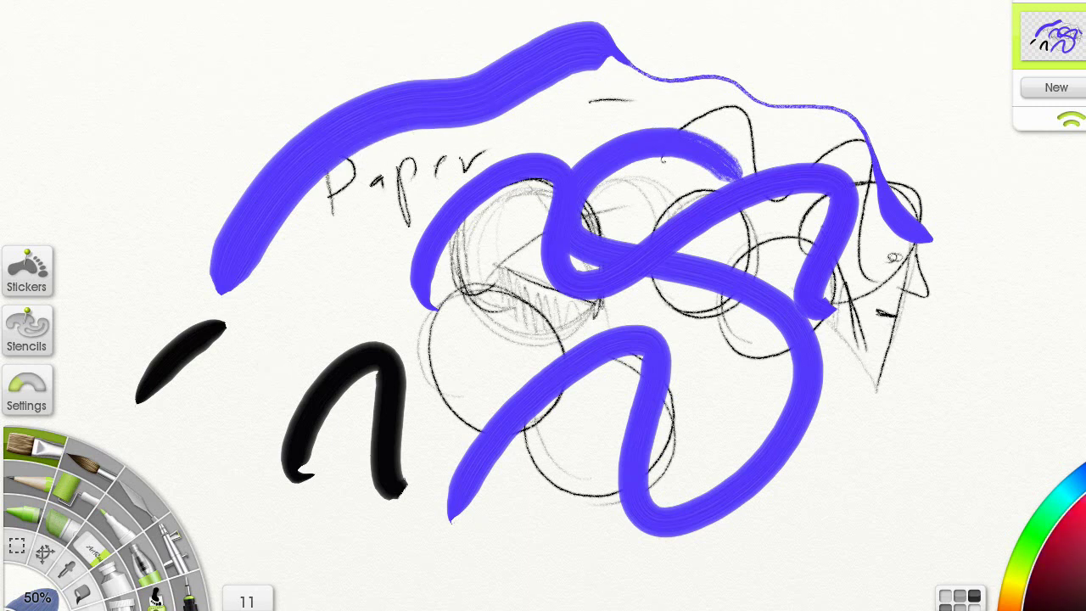
{"action": "mouse_move", "coordinate": [341, 241]}
{"action": "left_mouse_down"}
{"action": "mouse_move", "coordinate": [372, 144]}
{"action": "mouse_move", "coordinate": [421, 132]}
{"action": "mouse_move", "coordinate": [425, 172]}
{"action": "mouse_move", "coordinate": [347, 240]}
{"action": "mouse_move", "coordinate": [401, 134]}
{"action": "mouse_move", "coordinate": [369, 211]}
{"action": "mouse_move", "coordinate": [394, 174]}
{"action": "left_mouse_up"}
{"action": "mouse_move", "coordinate": [419, 82]}
{"action": "left_mouse_down"}
{"action": "mouse_move", "coordinate": [424, 34]}
{"action": "mouse_move", "coordinate": [423, 50]}
{"action": "left_mouse_up"}
{"action": "mouse_move", "coordinate": [594, 95]}
{"action": "left_mouse_down"}
{"action": "mouse_move", "coordinate": [594, 16]}
{"action": "mouse_move", "coordinate": [598, 24]}
{"action": "left_mouse_up"}
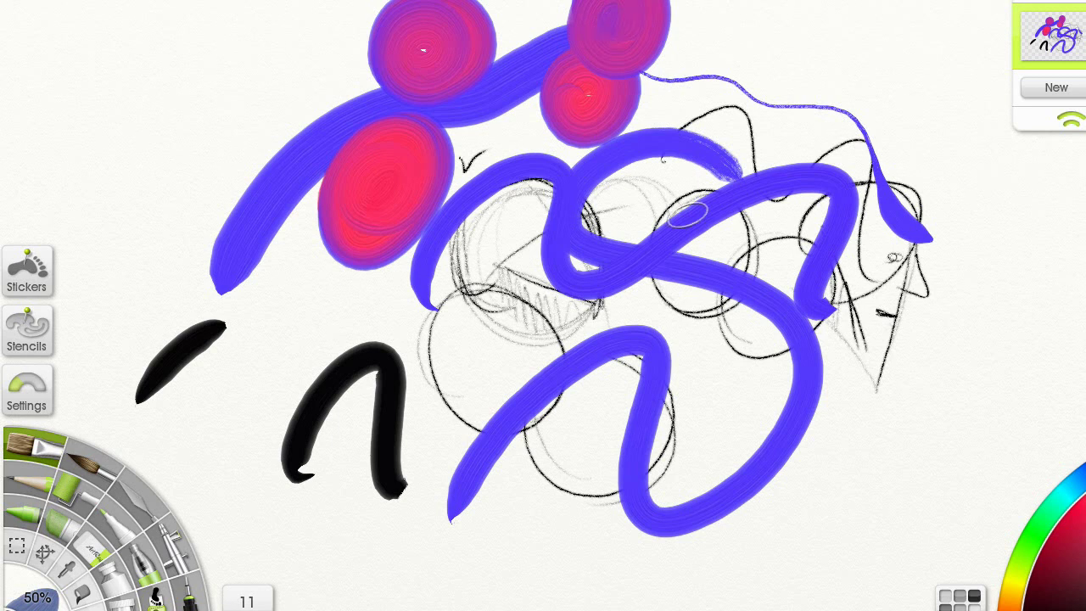
{"action": "mouse_move", "coordinate": [507, 509]}
{"action": "left_mouse_down"}
{"action": "mouse_move", "coordinate": [556, 407]}
{"action": "mouse_move", "coordinate": [594, 503]}
{"action": "mouse_move", "coordinate": [514, 518]}
{"action": "mouse_move", "coordinate": [654, 545]}
{"action": "mouse_move", "coordinate": [649, 555]}
{"action": "left_mouse_up"}
{"action": "mouse_move", "coordinate": [663, 465]}
{"action": "left_mouse_down"}
{"action": "mouse_move", "coordinate": [716, 478]}
{"action": "mouse_move", "coordinate": [696, 412]}
{"action": "mouse_move", "coordinate": [692, 441]}
{"action": "left_mouse_up"}
{"action": "left_click_drag", "start_coordinate": [672, 346], "coordinate": [773, 244]}
{"action": "left_click_drag", "start_coordinate": [726, 343], "coordinate": [912, 276]}
{"action": "mouse_move", "coordinate": [835, 360]}
{"action": "left_mouse_down"}
{"action": "mouse_move", "coordinate": [916, 373]}
{"action": "mouse_move", "coordinate": [923, 344]}
{"action": "left_mouse_up"}
Step: Smear the blue paint outward in all directions at the painting's left end with the palette knife
{"action": "left_click", "coordinate": [140, 496]}
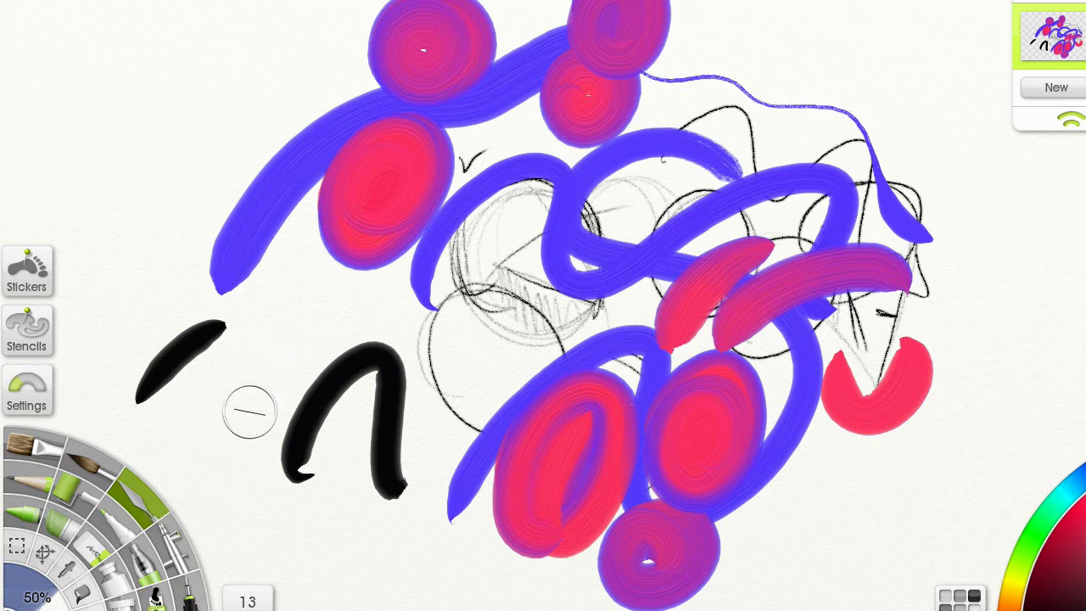
{"action": "left_click_drag", "start_coordinate": [289, 299], "coordinate": [248, 82]}
{"action": "left_click_drag", "start_coordinate": [255, 254], "coordinate": [209, 80]}
{"action": "left_click_drag", "start_coordinate": [242, 225], "coordinate": [224, 33]}
{"action": "left_click_drag", "start_coordinate": [257, 242], "coordinate": [306, 37]}
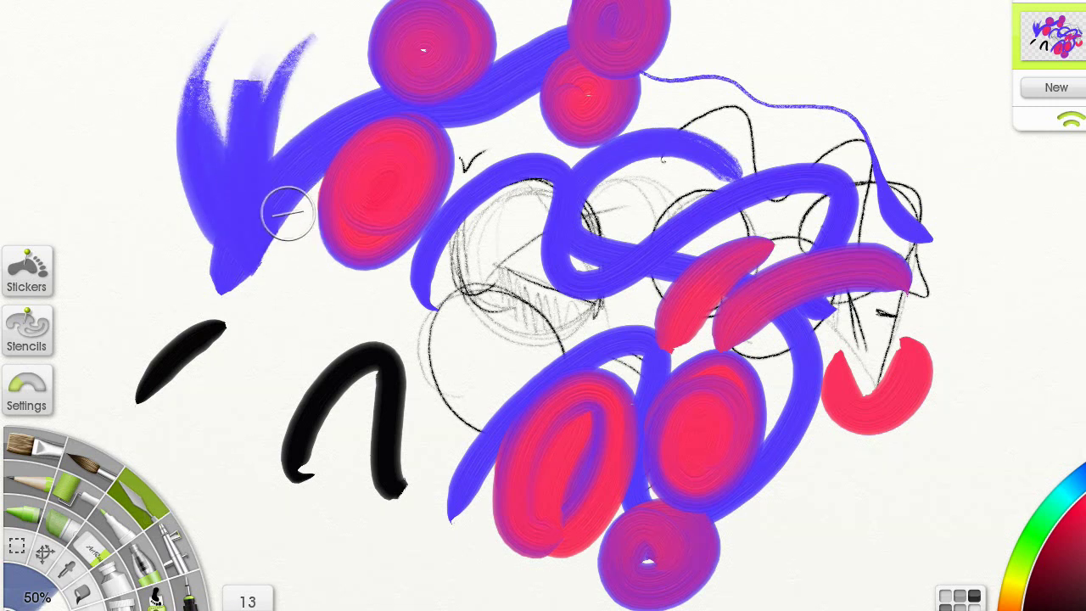
{"action": "left_click_drag", "start_coordinate": [279, 213], "coordinate": [340, 344]}
{"action": "left_click_drag", "start_coordinate": [246, 246], "coordinate": [306, 399]}
{"action": "mouse_move", "coordinate": [233, 224]}
{"action": "left_mouse_down"}
{"action": "mouse_move", "coordinate": [181, 381]}
{"action": "mouse_move", "coordinate": [200, 441]}
{"action": "left_mouse_up"}
{"action": "left_click_drag", "start_coordinate": [225, 212], "coordinate": [149, 258]}
{"action": "left_click_drag", "start_coordinate": [130, 365], "coordinate": [127, 399]}
{"action": "left_click_drag", "start_coordinate": [203, 134], "coordinate": [112, 343]}
{"action": "left_click_drag", "start_coordinate": [193, 110], "coordinate": [143, 197]}
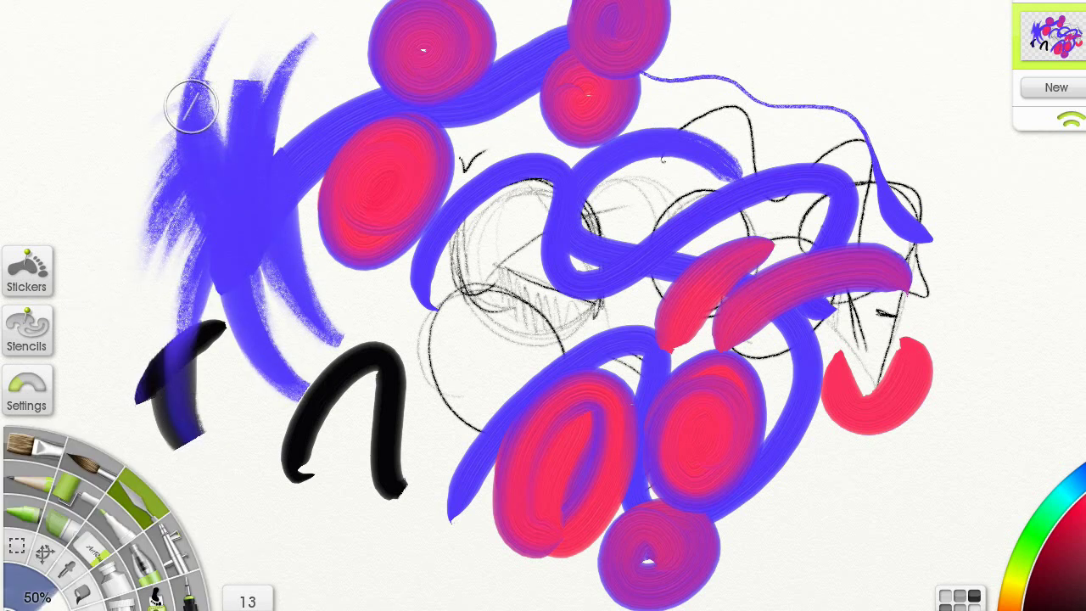
Step: Draw varying-width curves, circles and a zigzag with the ink pen at the right end of the painting
{"action": "left_click", "coordinate": [174, 547]}
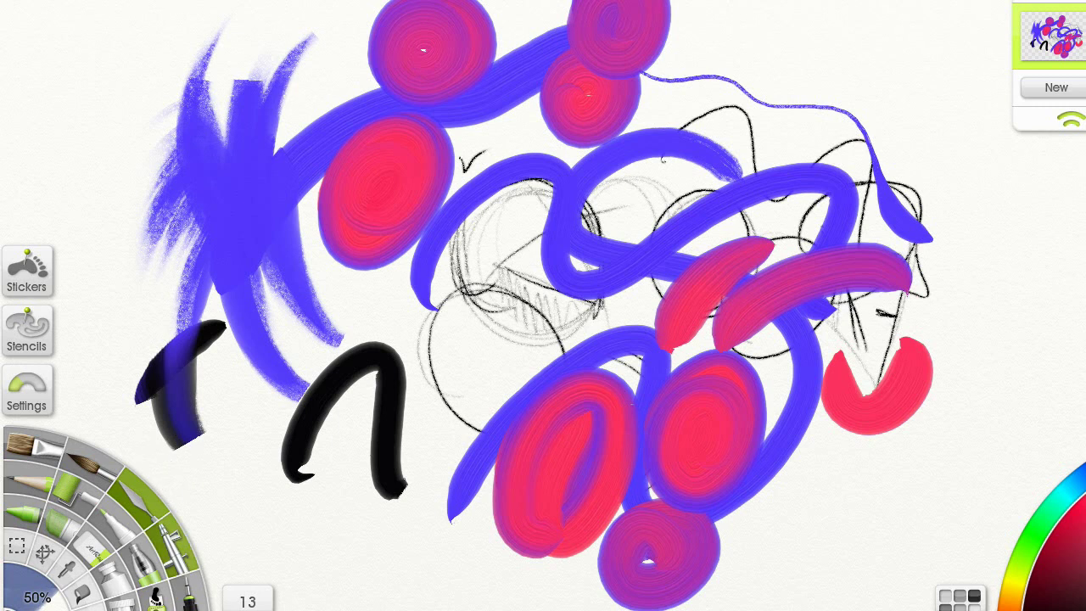
{"action": "left_click", "coordinate": [188, 591]}
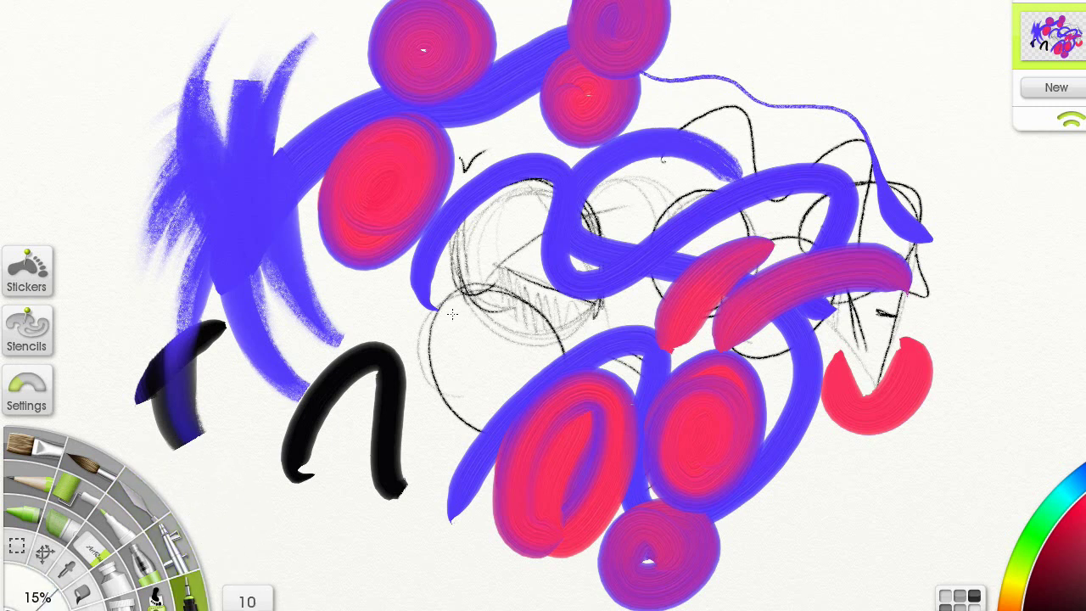
{"action": "mouse_move", "coordinate": [970, 189]}
{"action": "left_mouse_down"}
{"action": "mouse_move", "coordinate": [970, 386]}
{"action": "mouse_move", "coordinate": [1032, 227]}
{"action": "left_mouse_up"}
{"action": "left_click_drag", "start_coordinate": [957, 440], "coordinate": [1053, 223]}
{"action": "mouse_move", "coordinate": [890, 71]}
{"action": "left_mouse_down"}
{"action": "mouse_move", "coordinate": [931, 170]}
{"action": "mouse_move", "coordinate": [835, 61]}
{"action": "mouse_move", "coordinate": [887, 53]}
{"action": "mouse_move", "coordinate": [848, 88]}
{"action": "mouse_move", "coordinate": [763, 81]}
{"action": "mouse_move", "coordinate": [804, 107]}
{"action": "left_mouse_up"}
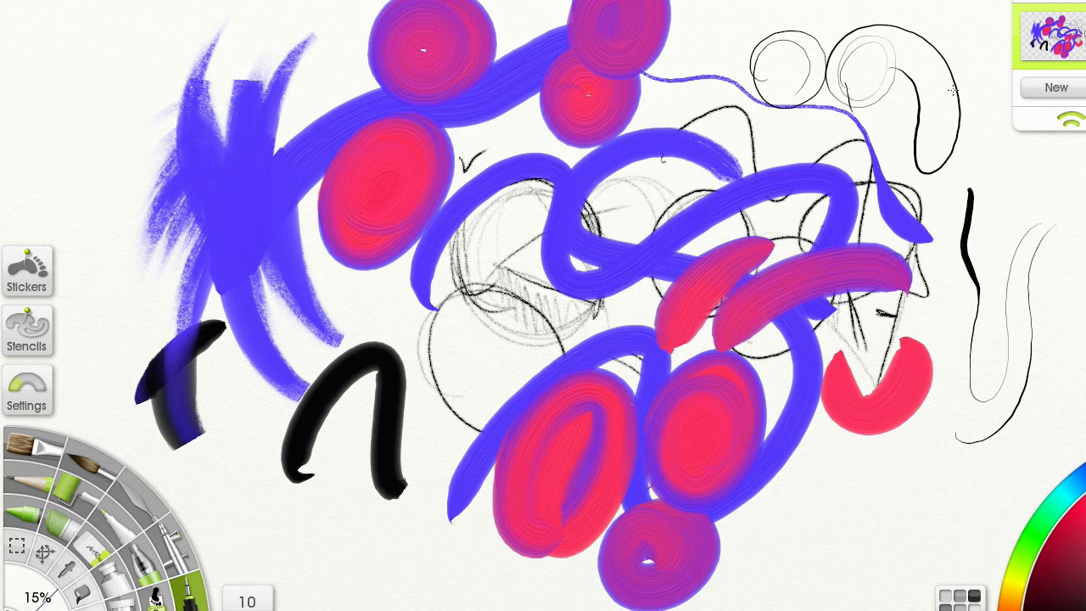
{"action": "mouse_move", "coordinate": [767, 45]}
{"action": "left_mouse_down"}
{"action": "mouse_move", "coordinate": [788, 124]}
{"action": "mouse_move", "coordinate": [915, 72]}
{"action": "mouse_move", "coordinate": [938, 168]}
{"action": "left_mouse_up"}
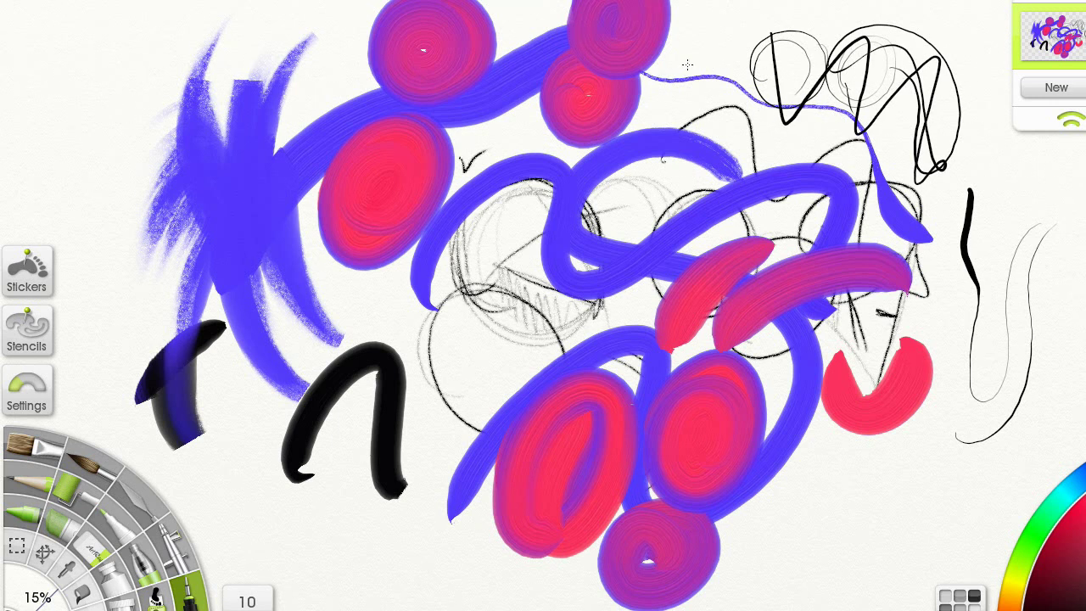
Step: Draw ink pen curves over the blue smear and the middle circles, and add a pencil mark there
{"action": "mouse_move", "coordinate": [124, 135]}
{"action": "left_mouse_down"}
{"action": "mouse_move", "coordinate": [190, 171]}
{"action": "mouse_move", "coordinate": [266, 177]}
{"action": "left_mouse_up"}
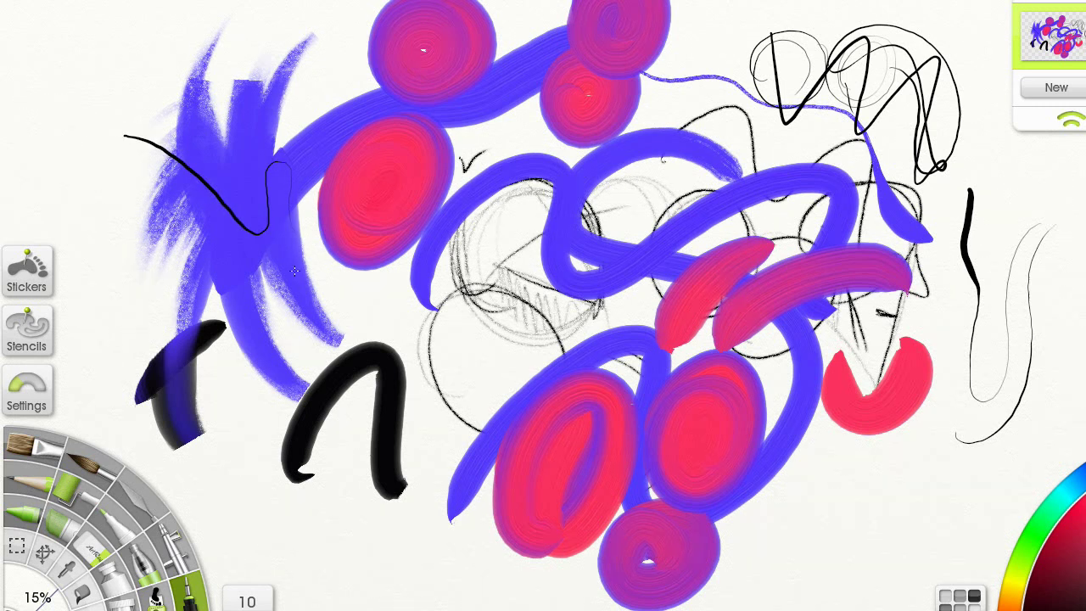
{"action": "mouse_move", "coordinate": [293, 270]}
{"action": "left_mouse_down"}
{"action": "mouse_move", "coordinate": [330, 314]}
{"action": "mouse_move", "coordinate": [345, 286]}
{"action": "left_mouse_up"}
{"action": "left_click_drag", "start_coordinate": [468, 305], "coordinate": [496, 299]}
{"action": "left_click", "coordinate": [30, 481]}
{"action": "mouse_move", "coordinate": [462, 265]}
{"action": "left_mouse_down"}
{"action": "mouse_move", "coordinate": [463, 322]}
{"action": "mouse_move", "coordinate": [519, 268]}
{"action": "mouse_move", "coordinate": [465, 314]}
{"action": "left_mouse_up"}
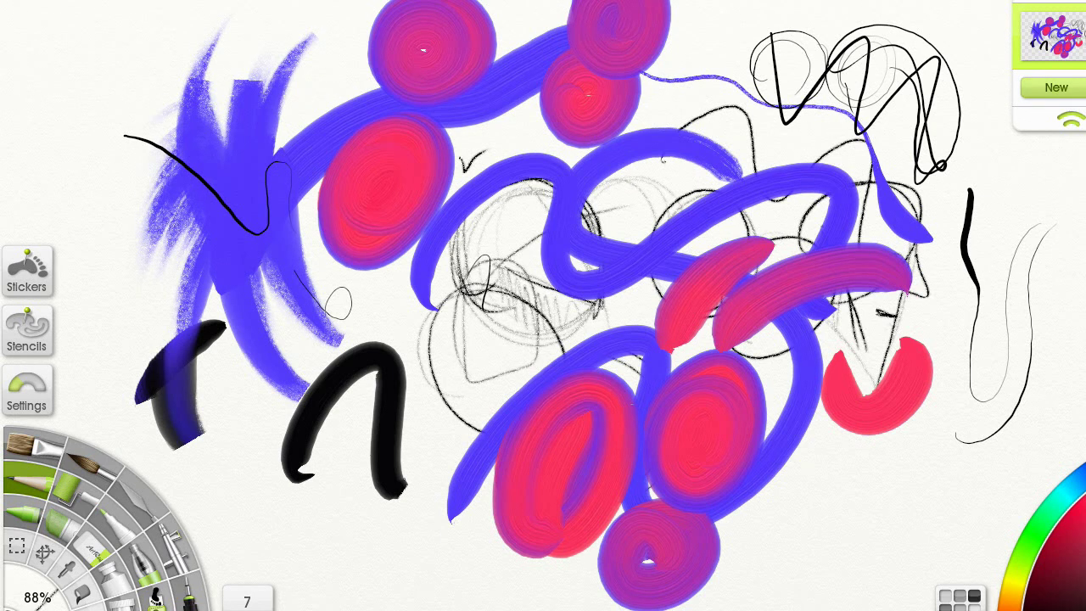
Step: Hide the painted layer and add a new empty layer
{"action": "mouse_move", "coordinate": [1052, 37]}
{"action": "left_click", "coordinate": [1027, 18]}
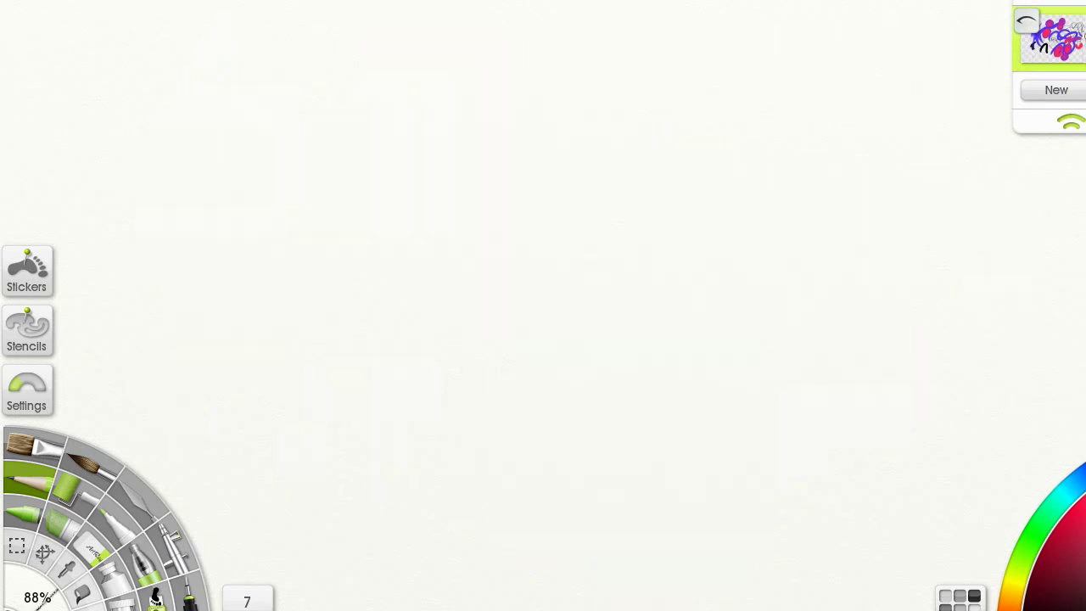
{"action": "left_click", "coordinate": [1055, 89]}
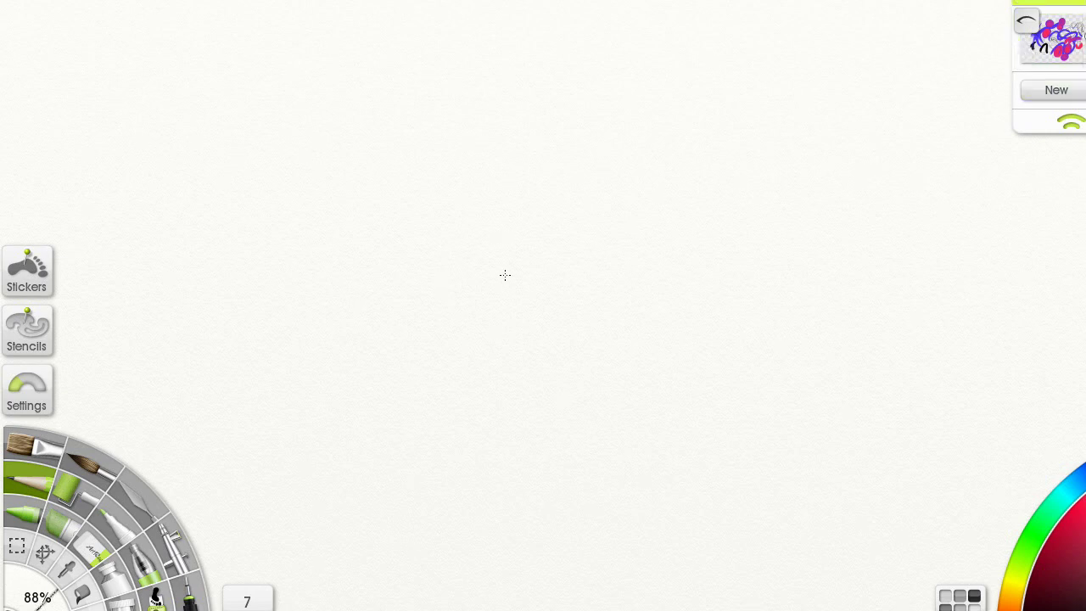
Step: Sketch a light pencil oval with a curve beside it, and trace the curve with the ink pen
{"action": "left_click_drag", "start_coordinate": [633, 293], "coordinate": [638, 299]}
{"action": "left_click_drag", "start_coordinate": [632, 196], "coordinate": [613, 414]}
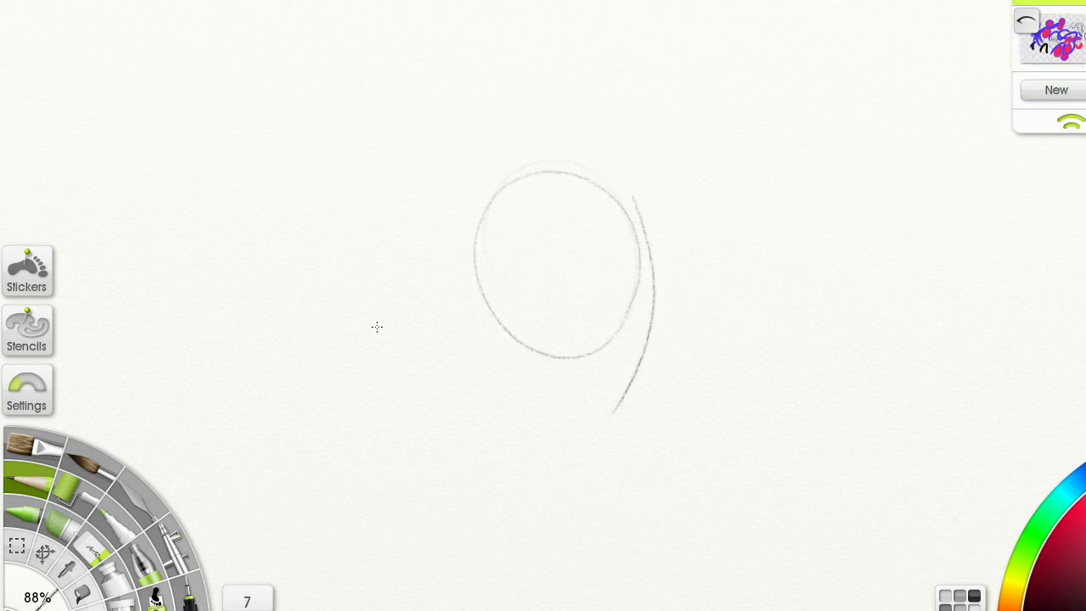
{"action": "left_click", "coordinate": [188, 592]}
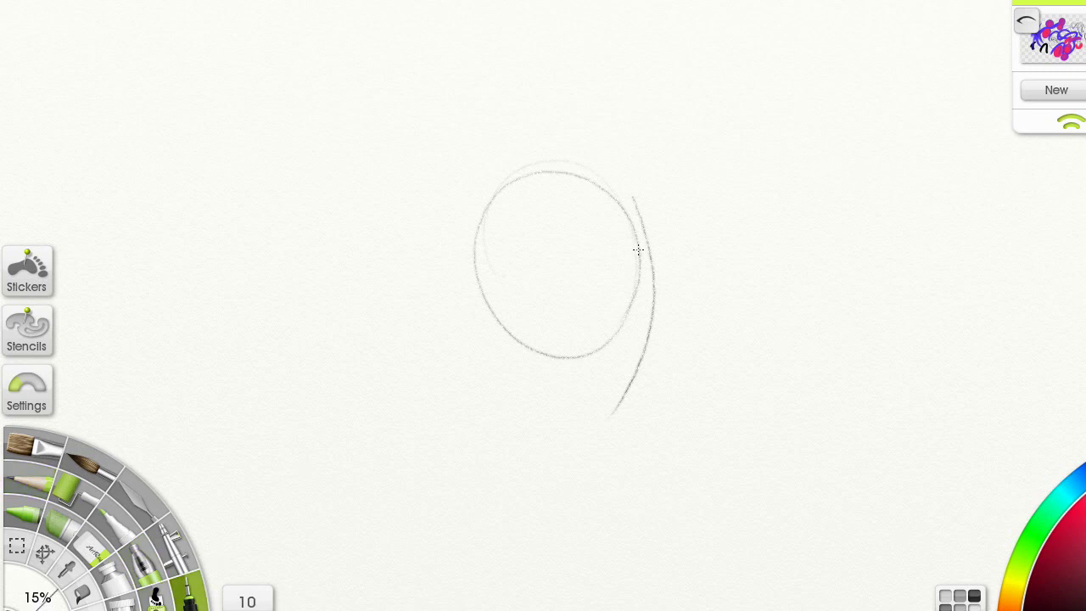
{"action": "mouse_move", "coordinate": [634, 200]}
{"action": "left_mouse_down"}
{"action": "mouse_move", "coordinate": [646, 296]}
{"action": "mouse_move", "coordinate": [627, 376]}
{"action": "mouse_move", "coordinate": [648, 230]}
{"action": "mouse_move", "coordinate": [616, 184]}
{"action": "mouse_move", "coordinate": [538, 172]}
{"action": "mouse_move", "coordinate": [619, 184]}
{"action": "mouse_move", "coordinate": [632, 360]}
{"action": "left_mouse_up"}
Step: Undo the oval and the curve strokes beside it
{"action": "key", "text": "ctrl+z"}
{"action": "key", "text": "ctrl+z"}
{"action": "key", "text": "ctrl+z"}
{"action": "key", "text": "ctrl+z"}
{"action": "key", "text": "ctrl+z"}
{"action": "key", "text": "ctrl+z"}
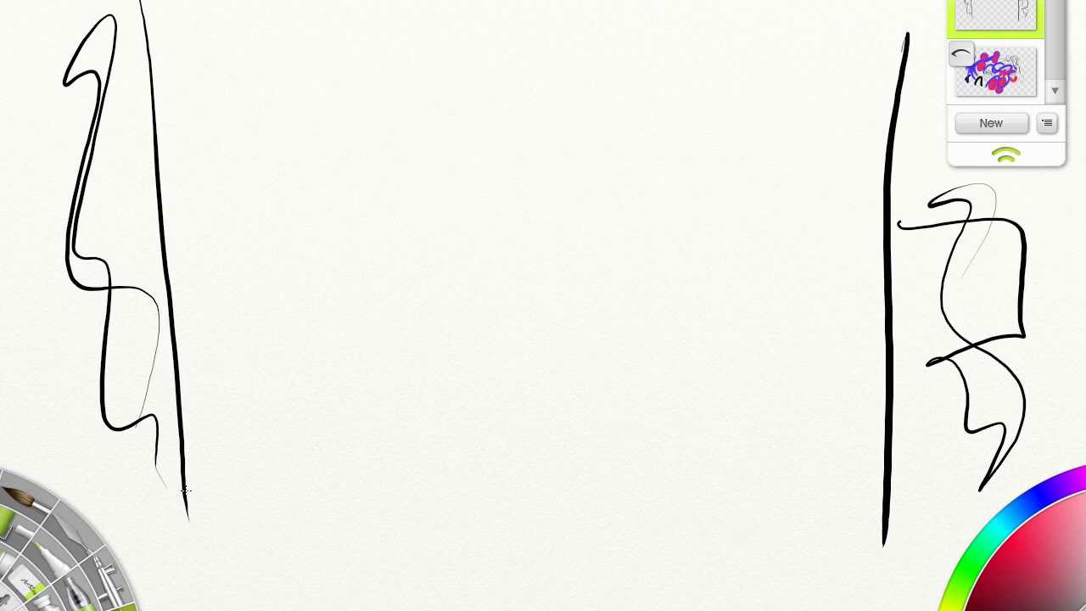
Step: Undo the ink lines drawn along both sides of the canvas
{"action": "key", "text": "ctrl+z"}
{"action": "key", "text": "ctrl+z"}
{"action": "key", "text": "ctrl+z"}
{"action": "key", "text": "ctrl+z"}
{"action": "key", "text": "ctrl+z"}
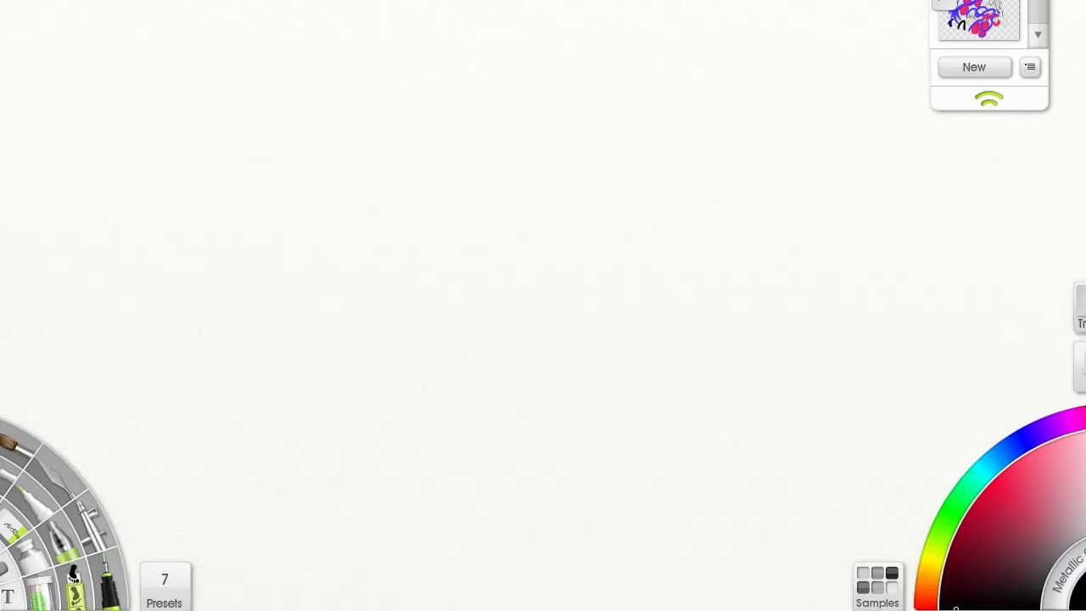
Step: Set the drawing colour to a strong pink by adjusting its hue and shade
{"action": "mouse_move", "coordinate": [1025, 456]}
{"action": "left_mouse_down"}
{"action": "mouse_move", "coordinate": [1030, 447]}
{"action": "mouse_move", "coordinate": [1006, 446]}
{"action": "mouse_move", "coordinate": [1052, 446]}
{"action": "left_mouse_up"}
{"action": "left_click", "coordinate": [1042, 395]}
{"action": "mouse_move", "coordinate": [1042, 396]}
{"action": "left_mouse_down"}
{"action": "mouse_move", "coordinate": [1027, 400]}
{"action": "mouse_move", "coordinate": [1071, 391]}
{"action": "left_mouse_up"}
{"action": "mouse_move", "coordinate": [1045, 449]}
{"action": "left_mouse_down"}
{"action": "mouse_move", "coordinate": [996, 501]}
{"action": "mouse_move", "coordinate": [993, 466]}
{"action": "left_mouse_up"}
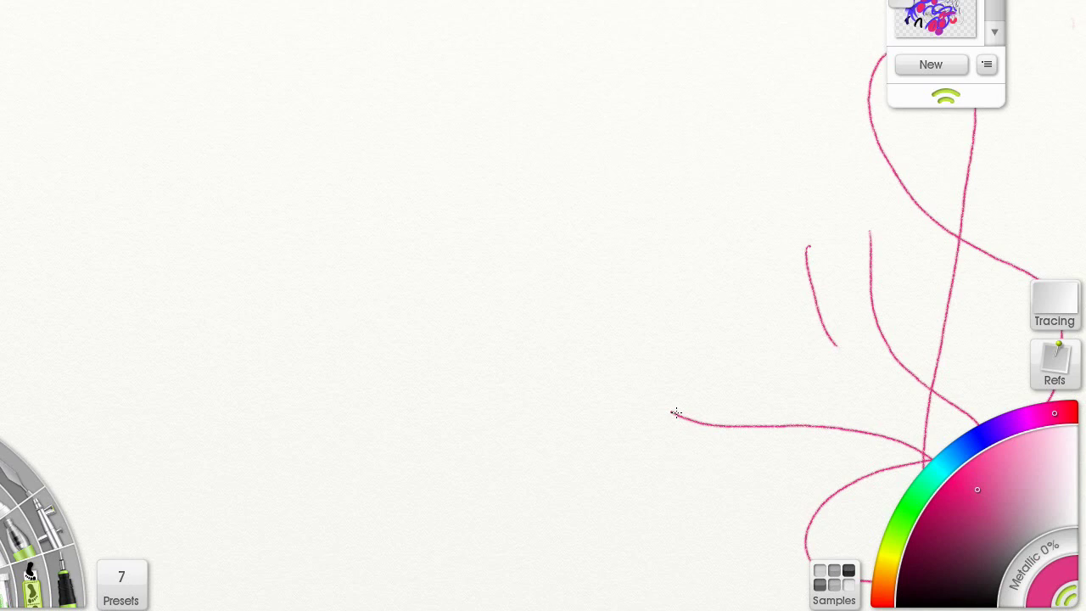
Step: Undo the pink lines drawn around the layer and colour controls
{"action": "key", "text": "ctrl+z"}
{"action": "key", "text": "ctrl+z"}
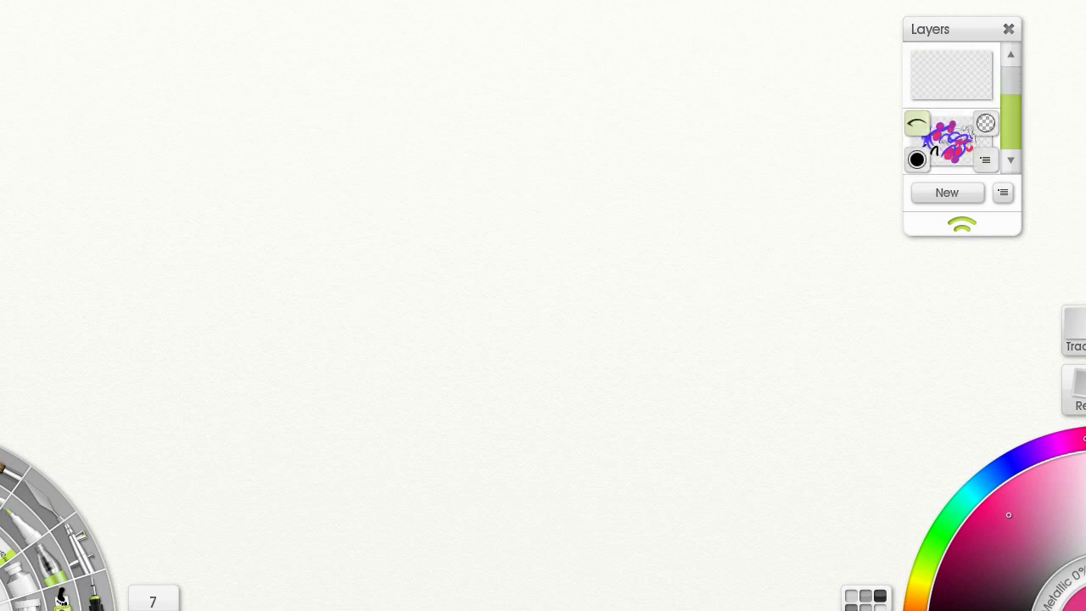
Step: Show the painted layer above the empty layer and draw a pink curve on the empty layer beneath it
{"action": "left_click", "coordinate": [916, 124]}
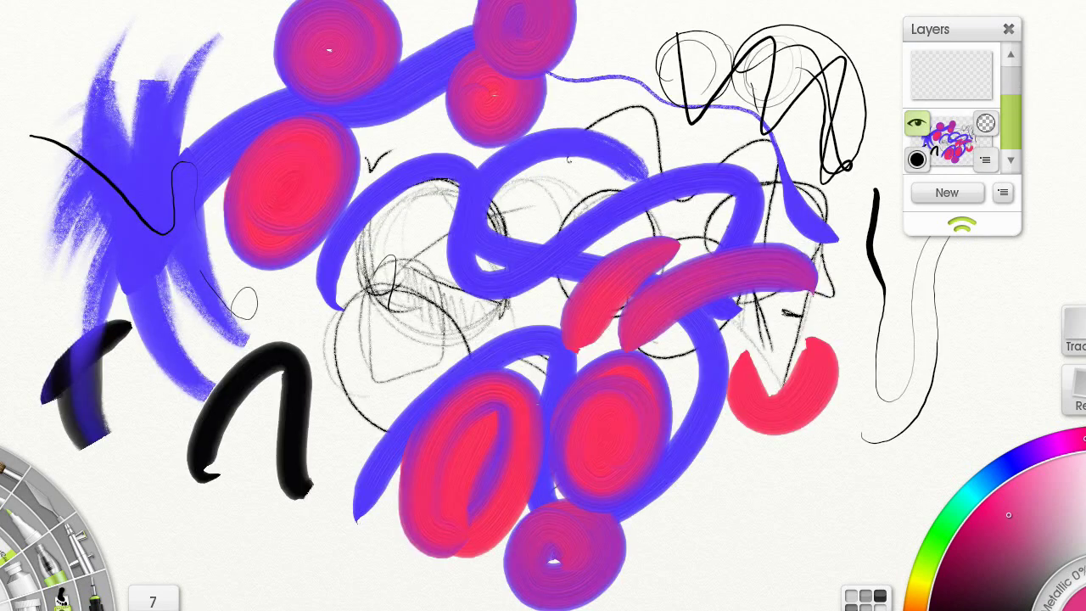
{"action": "left_click_drag", "start_coordinate": [951, 142], "coordinate": [951, 75]}
{"action": "left_click", "coordinate": [951, 142]}
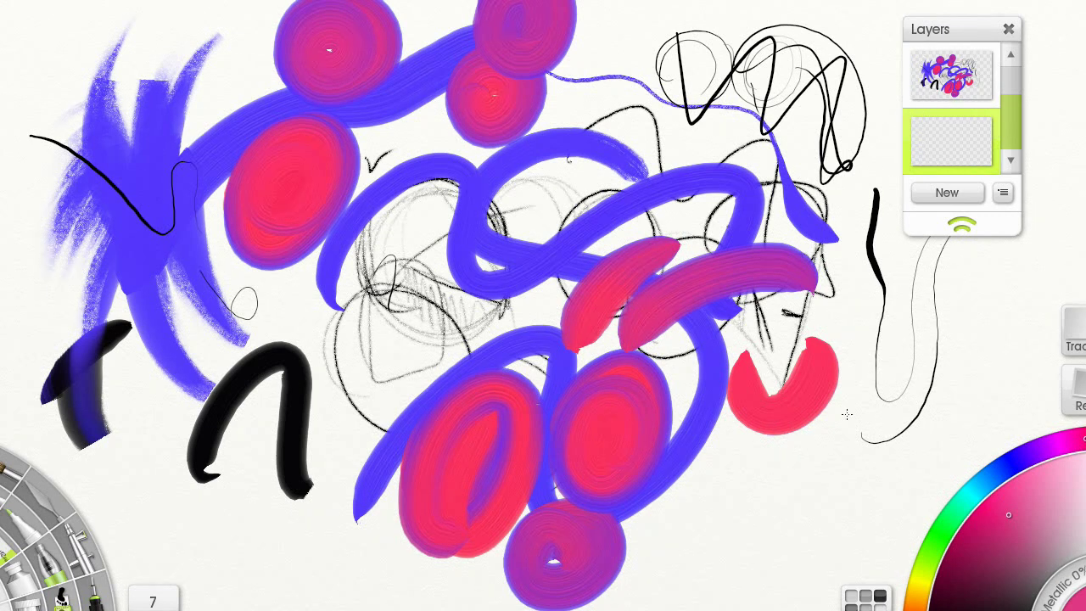
{"action": "mouse_move", "coordinate": [831, 498]}
{"action": "left_mouse_down"}
{"action": "mouse_move", "coordinate": [778, 362]}
{"action": "mouse_move", "coordinate": [817, 312]}
{"action": "left_mouse_up"}
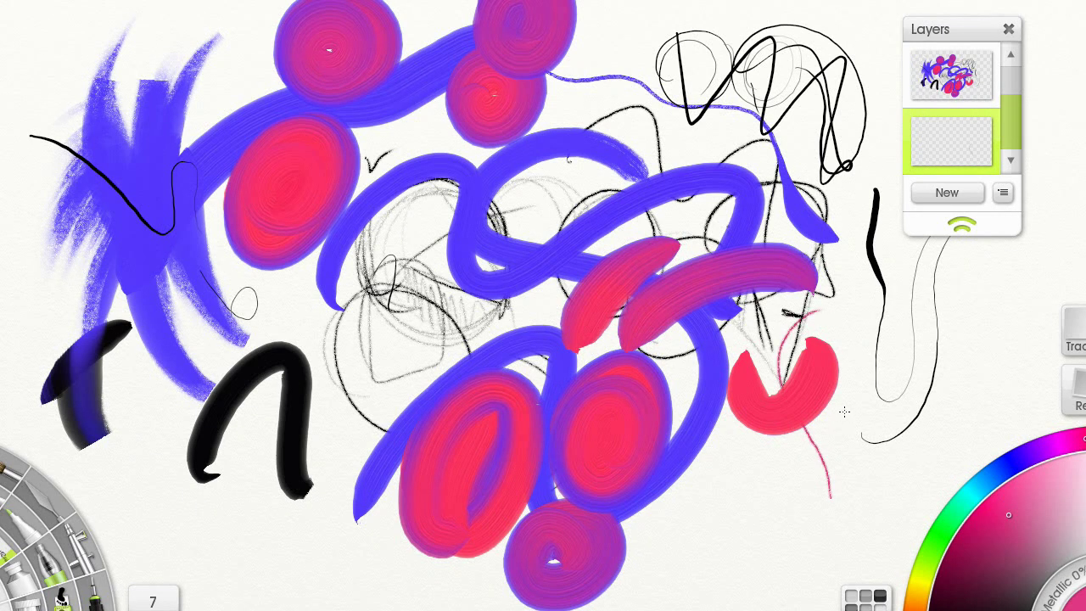
Step: Draw another thin pink curve on the lower layer and move that layer above the painted layer
{"action": "mouse_move", "coordinate": [844, 409]}
{"action": "left_mouse_down"}
{"action": "mouse_move", "coordinate": [825, 338]}
{"action": "mouse_move", "coordinate": [749, 277]}
{"action": "mouse_move", "coordinate": [713, 204]}
{"action": "mouse_move", "coordinate": [733, 168]}
{"action": "left_mouse_up"}
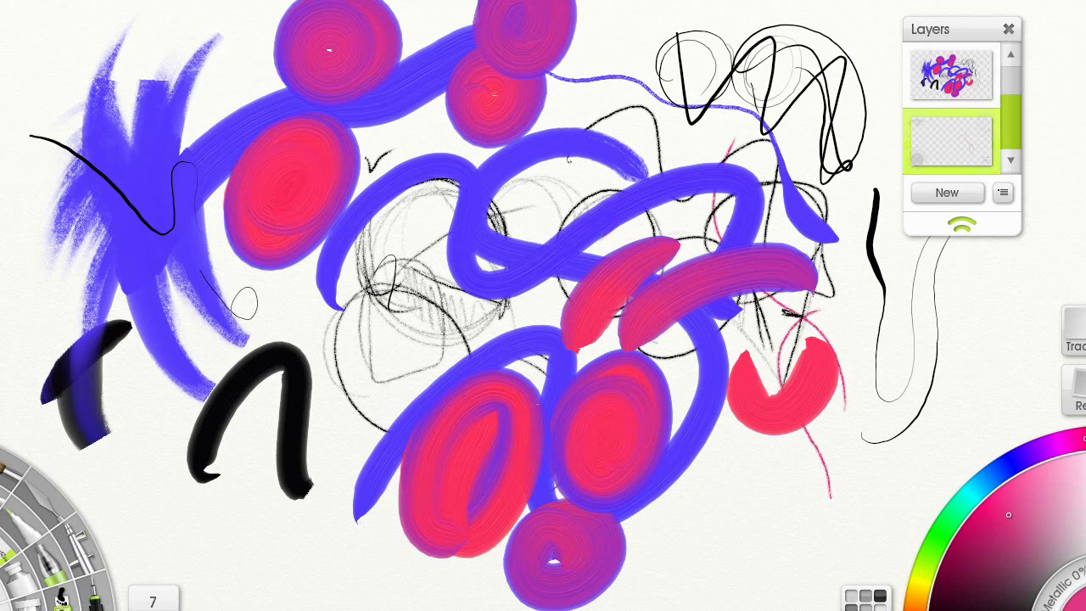
{"action": "mouse_move", "coordinate": [1010, 120]}
{"action": "left_mouse_down"}
{"action": "mouse_move", "coordinate": [1011, 92]}
{"action": "mouse_move", "coordinate": [1010, 122]}
{"action": "left_mouse_up"}
{"action": "left_click_drag", "start_coordinate": [952, 141], "coordinate": [952, 78]}
{"action": "scroll", "coordinate": [952, 138], "scroll_direction": "up", "scroll_amount": 2}
{"action": "left_click_drag", "start_coordinate": [952, 141], "coordinate": [955, 76]}
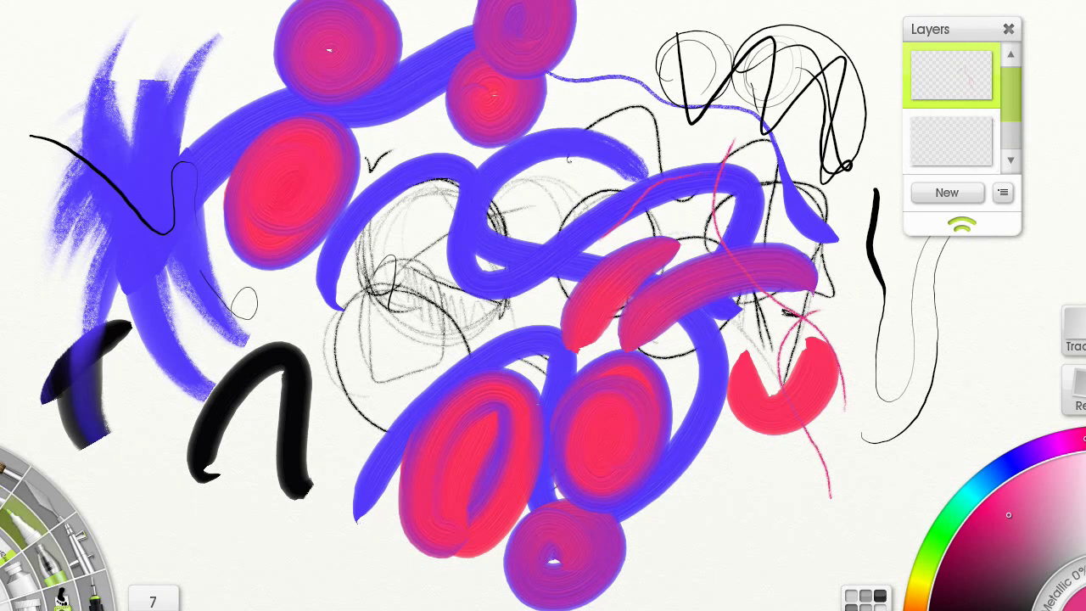
Step: Set the colour to black and draw a thick, grainy diagonal stroke across the whole painting on the upper layer
{"action": "left_click", "coordinate": [8, 540]}
{"action": "left_click_drag", "start_coordinate": [1009, 515], "coordinate": [1003, 550]}
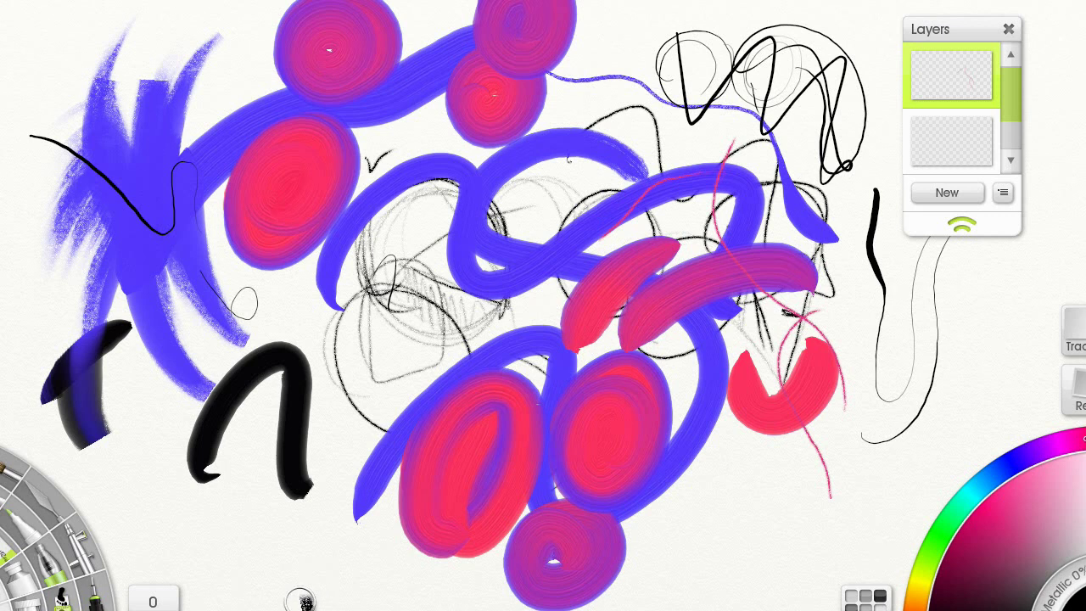
{"action": "left_click_drag", "start_coordinate": [299, 601], "coordinate": [818, 30]}
Step: Move the layer with the black diagonal stroke beneath the painted layer
{"action": "mouse_move", "coordinate": [1010, 92]}
{"action": "left_mouse_down"}
{"action": "mouse_move", "coordinate": [1011, 113]}
{"action": "mouse_move", "coordinate": [1010, 88]}
{"action": "mouse_move", "coordinate": [952, 131]}
{"action": "mouse_move", "coordinate": [952, 151]}
{"action": "mouse_move", "coordinate": [952, 138]}
{"action": "left_mouse_up"}
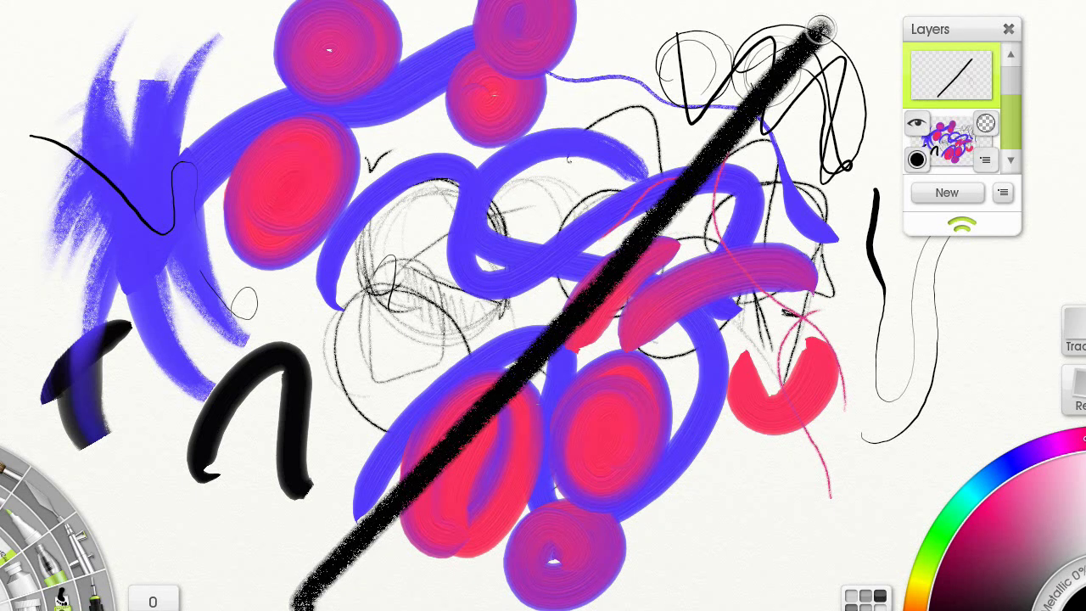
{"action": "left_click_drag", "start_coordinate": [952, 75], "coordinate": [952, 147]}
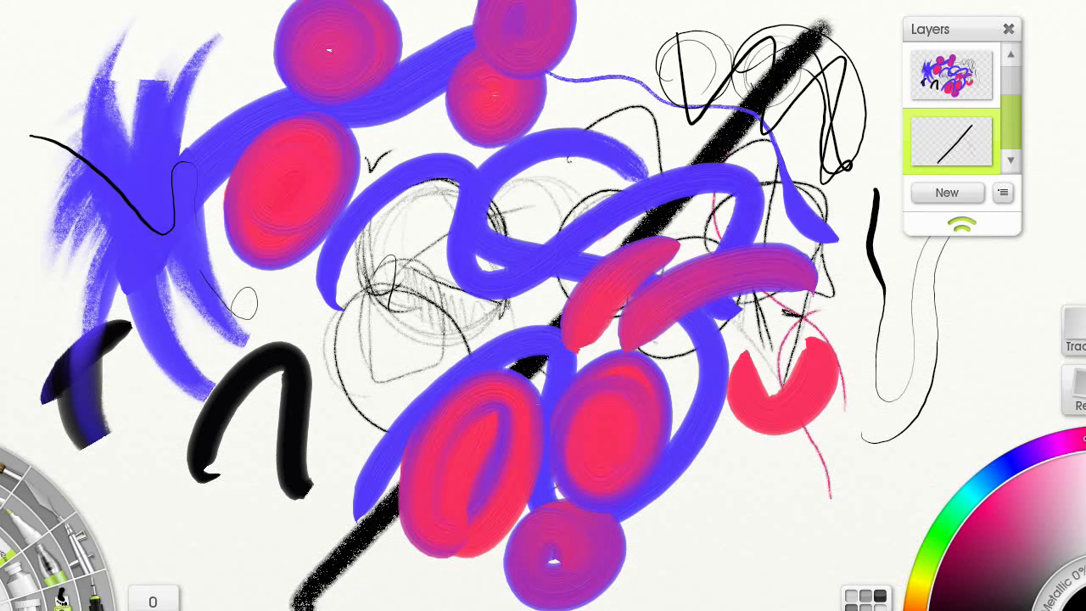
{"action": "left_click_drag", "start_coordinate": [1011, 121], "coordinate": [1011, 92]}
{"action": "left_click_drag", "start_coordinate": [952, 30], "coordinate": [975, 0]}
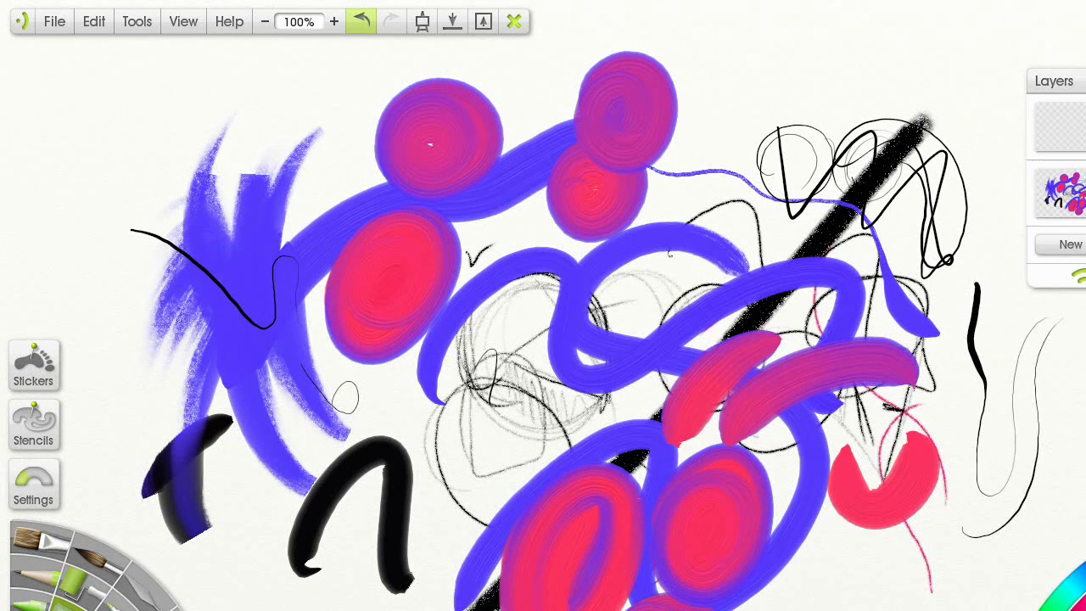
Step: Undo the layer reordering and the black diagonal stroke
{"action": "left_click", "coordinate": [362, 22]}
{"action": "left_click", "coordinate": [361, 21]}
{"action": "left_click", "coordinate": [361, 21]}
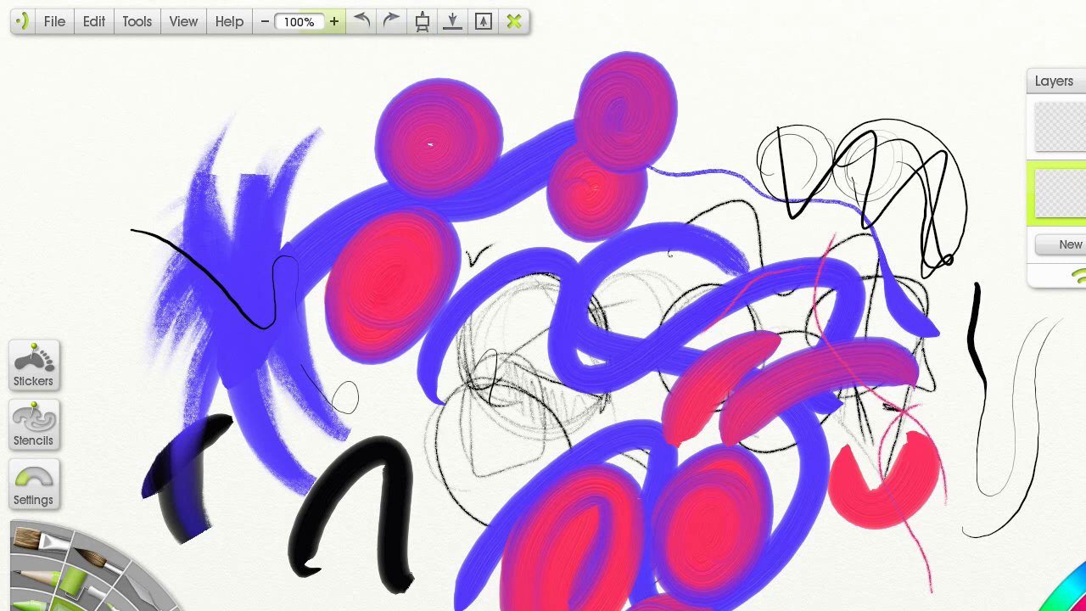
Step: Zoom the canvas out until the edges of the page are in view
{"action": "left_click", "coordinate": [265, 21]}
{"action": "left_click", "coordinate": [334, 21]}
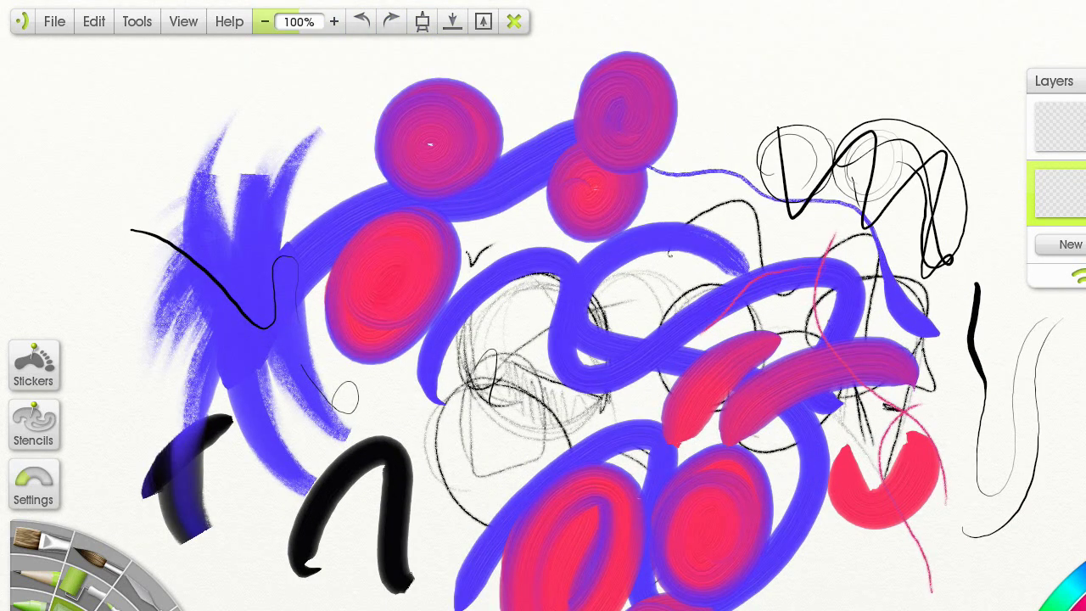
{"action": "left_click", "coordinate": [265, 22]}
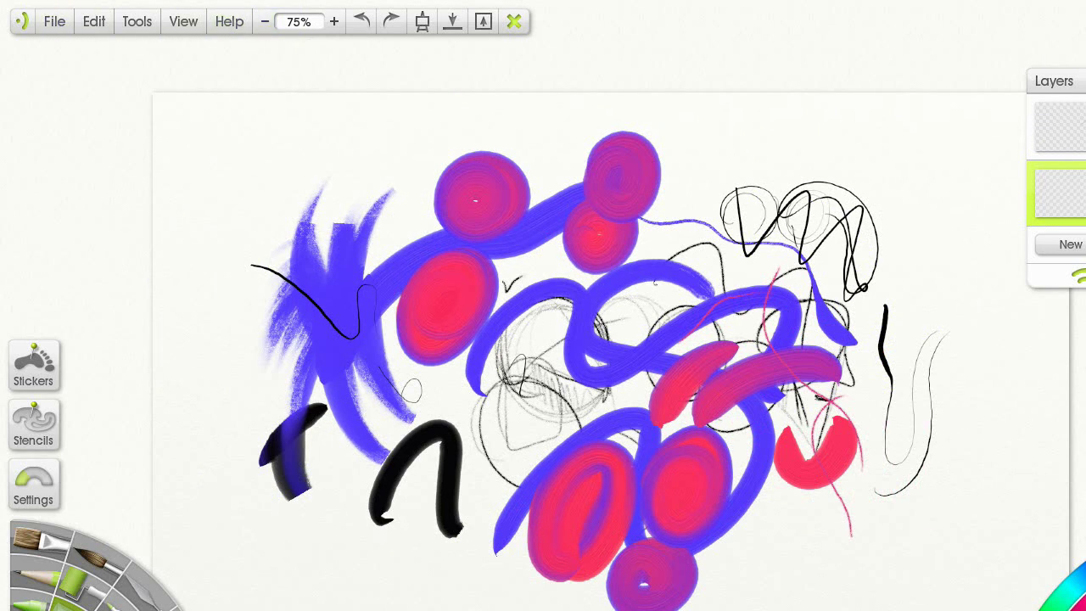
{"action": "left_click", "coordinate": [613, 189]}
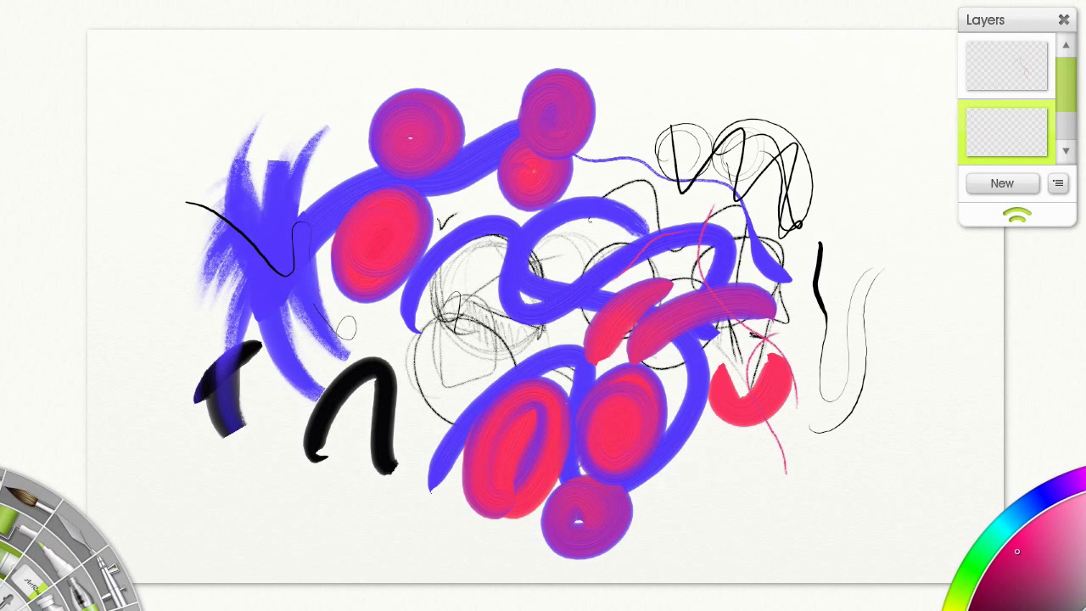
Step: Load the Collab image as a reference and enlarge it over the upper-left part of the canvas
{"action": "left_click", "coordinate": [1058, 183]}
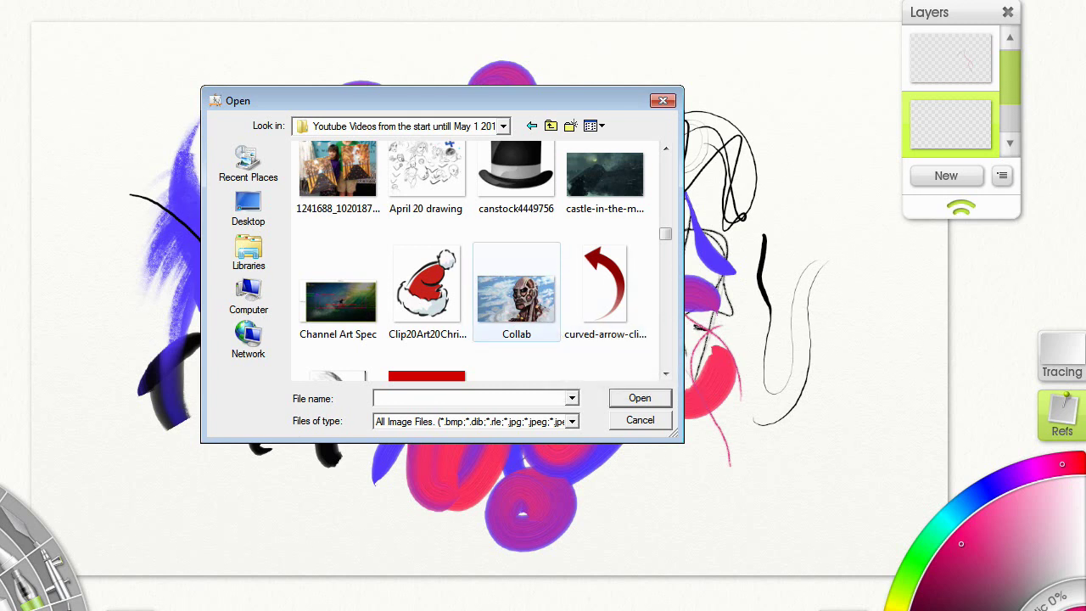
{"action": "double_click", "coordinate": [516, 297]}
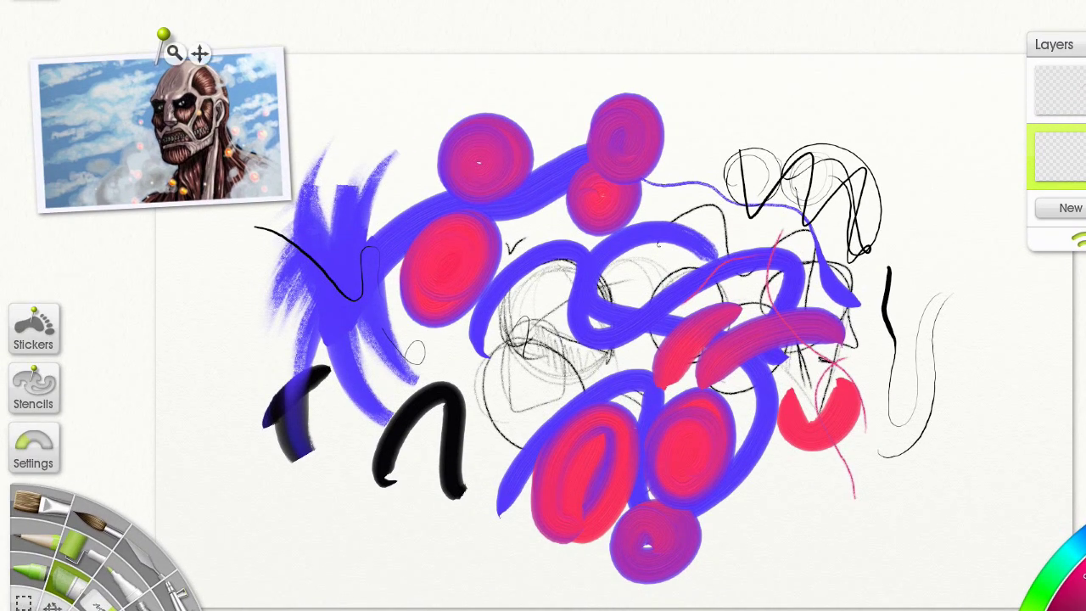
{"action": "left_click_drag", "start_coordinate": [175, 53], "coordinate": [190, 43]}
{"action": "left_click_drag", "start_coordinate": [281, 192], "coordinate": [361, 232]}
{"action": "left_click_drag", "start_coordinate": [278, 121], "coordinate": [391, 214]}
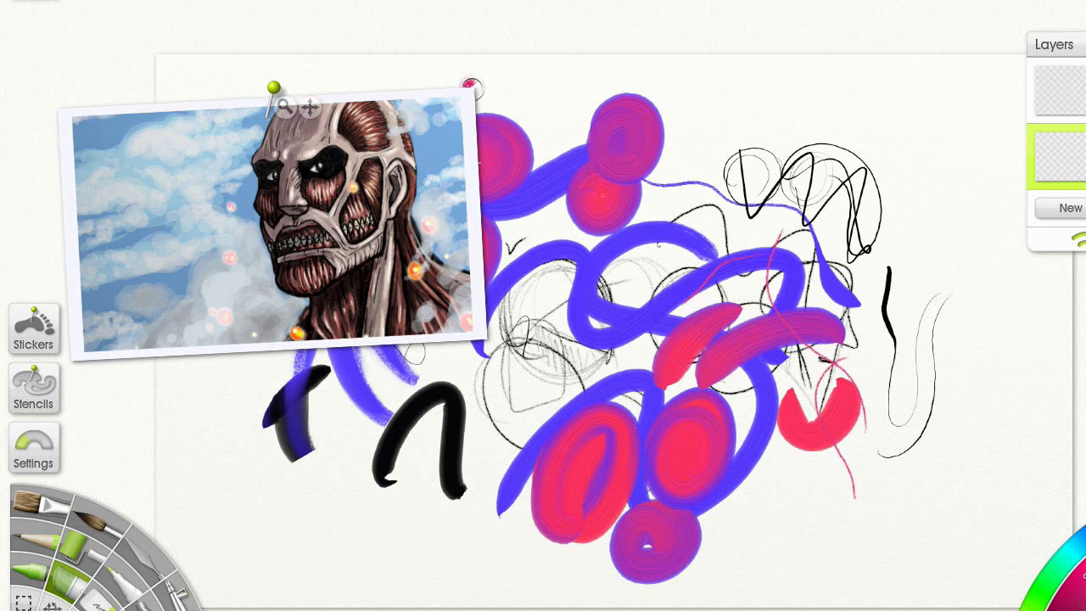
Step: Enlarge the pinned reference image further, shift it slightly down and rotate it until it is level
{"action": "left_click_drag", "start_coordinate": [471, 88], "coordinate": [476, 107]}
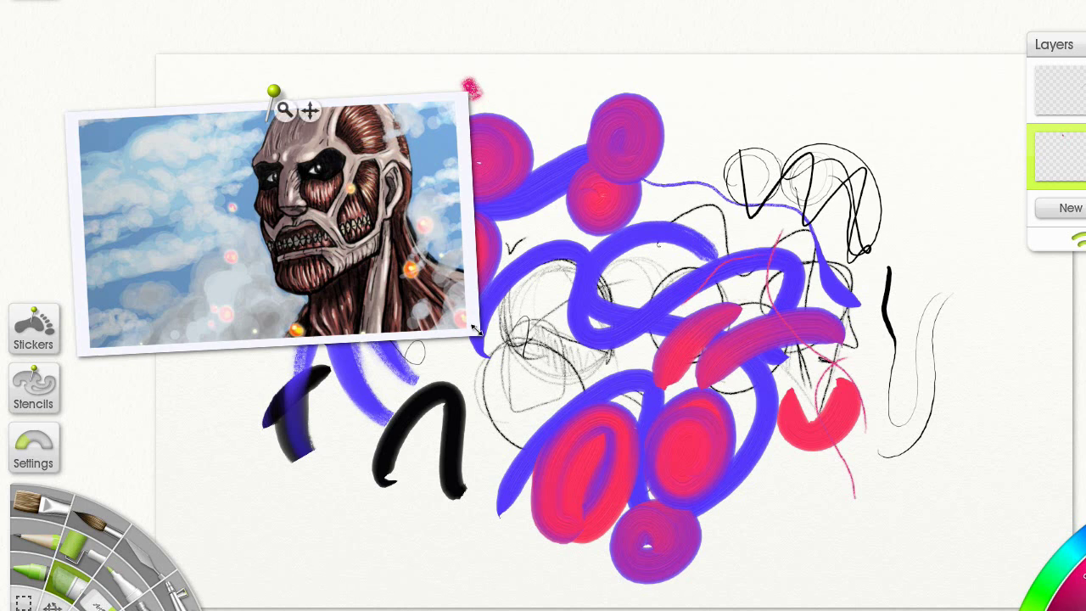
{"action": "left_click_drag", "start_coordinate": [473, 331], "coordinate": [543, 373]}
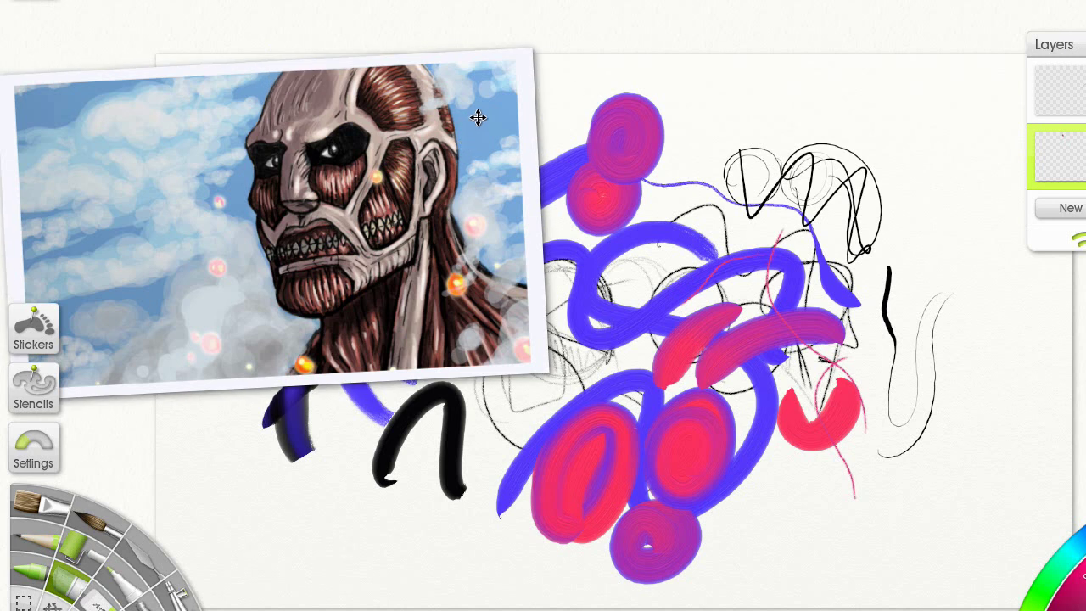
{"action": "left_click_drag", "start_coordinate": [479, 122], "coordinate": [490, 145]}
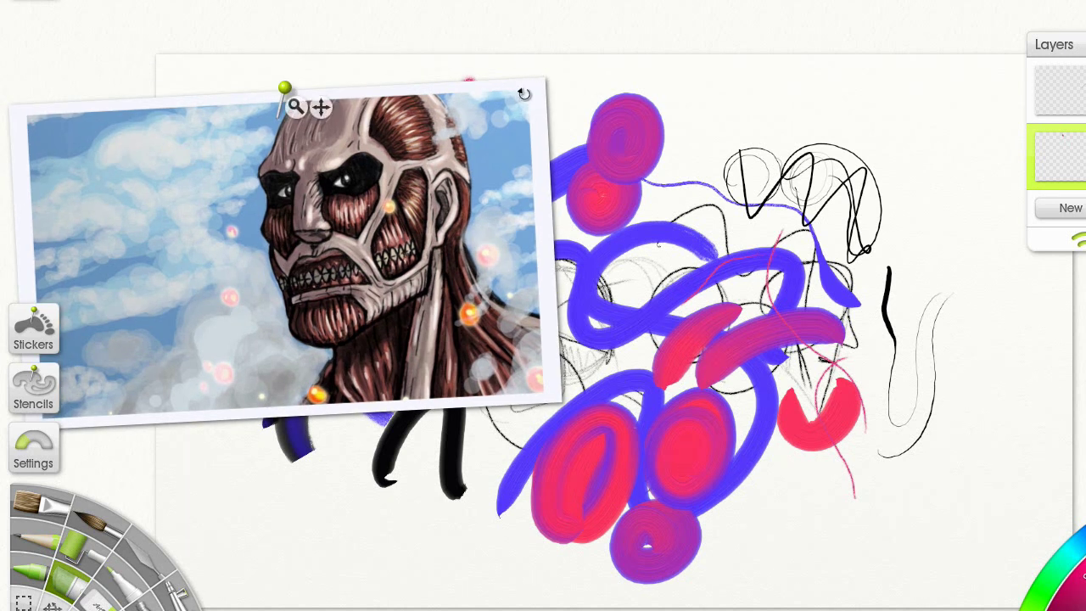
{"action": "left_click_drag", "start_coordinate": [522, 94], "coordinate": [521, 122]}
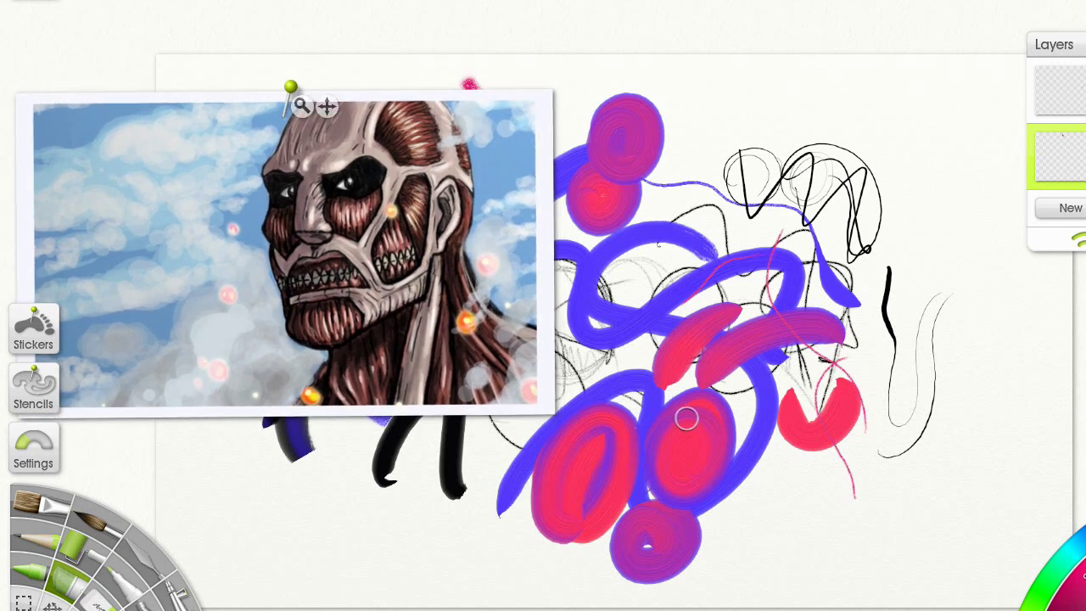
{"action": "mouse_move", "coordinate": [685, 414]}
{"action": "left_mouse_down"}
{"action": "mouse_move", "coordinate": [749, 452]}
{"action": "mouse_move", "coordinate": [783, 514]}
{"action": "mouse_move", "coordinate": [867, 519]}
{"action": "mouse_move", "coordinate": [798, 494]}
{"action": "mouse_move", "coordinate": [924, 397]}
{"action": "mouse_move", "coordinate": [879, 439]}
{"action": "mouse_move", "coordinate": [892, 388]}
{"action": "mouse_move", "coordinate": [898, 420]}
{"action": "mouse_move", "coordinate": [845, 399]}
{"action": "mouse_move", "coordinate": [912, 390]}
{"action": "mouse_move", "coordinate": [956, 352]}
{"action": "mouse_move", "coordinate": [846, 351]}
{"action": "mouse_move", "coordinate": [890, 373]}
{"action": "left_mouse_up"}
{"action": "left_click_drag", "start_coordinate": [411, 215], "coordinate": [467, 173]}
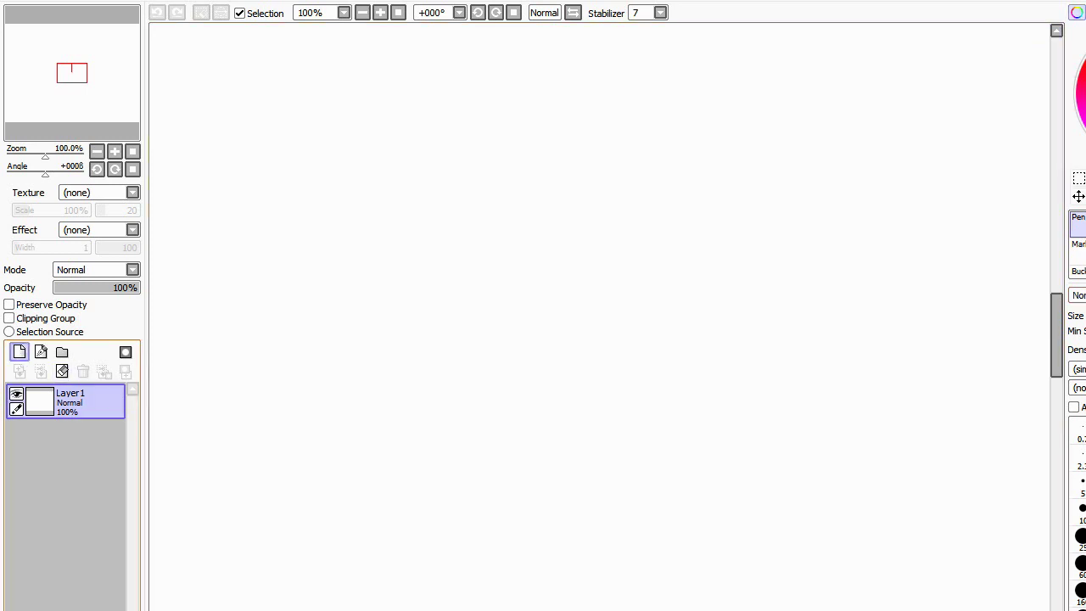
Step: Switch to PaintTool SAI and add two new layers above Layer1
{"action": "left_click", "coordinate": [20, 352]}
{"action": "left_click", "coordinate": [19, 351]}
{"action": "mouse_move", "coordinate": [77, 403]}
{"action": "left_mouse_down"}
{"action": "mouse_move", "coordinate": [76, 451]}
{"action": "mouse_move", "coordinate": [77, 392]}
{"action": "left_mouse_up"}
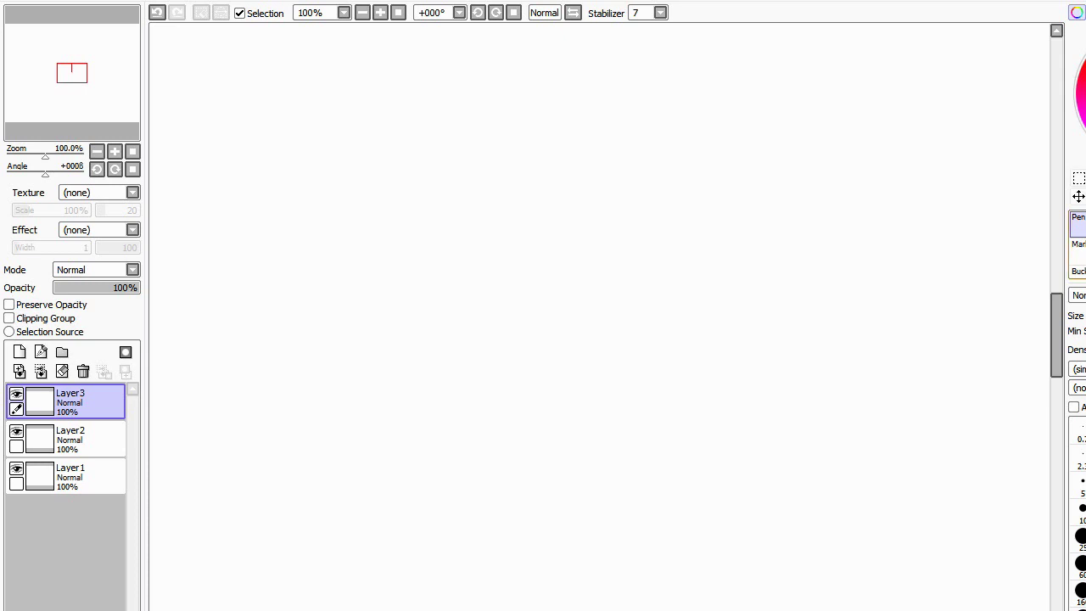
Step: Paint a large soft pale blue patch on the canvas with the Water brush at size 300
{"action": "key", "text": "b"}
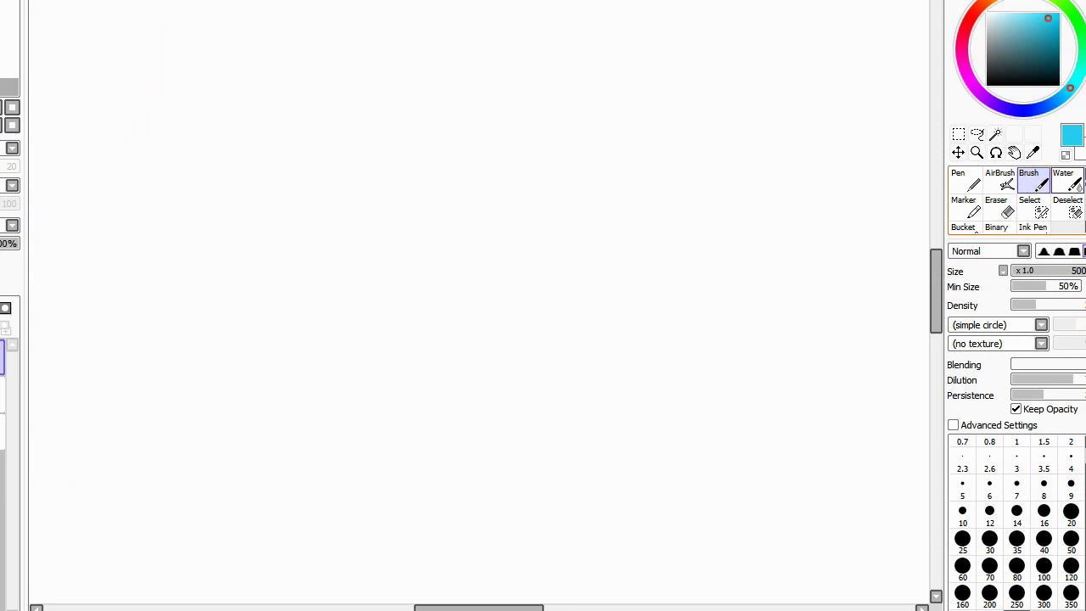
{"action": "left_click", "coordinate": [1063, 178]}
{"action": "mouse_move", "coordinate": [747, 169]}
{"action": "left_mouse_down"}
{"action": "mouse_move", "coordinate": [695, 179]}
{"action": "mouse_move", "coordinate": [674, 267]}
{"action": "left_mouse_up"}
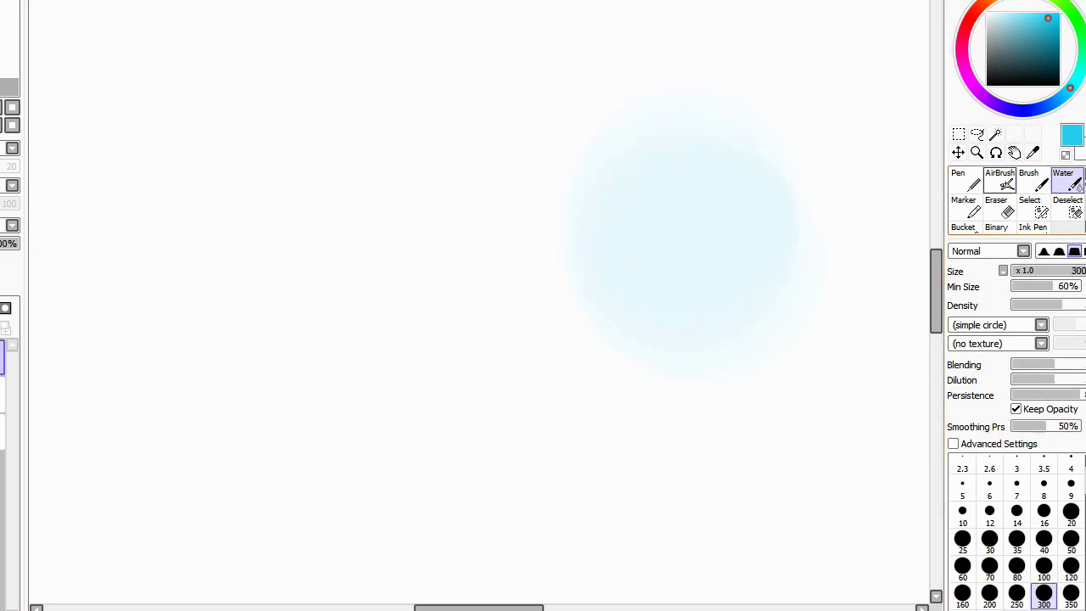
Step: Reduce the Water brush size and paint cyan zigzags, a filled oval and long strokes over the pale patch
{"action": "key", "text": "bracketleft"}
{"action": "key", "text": "bracketleft"}
{"action": "key", "text": "bracketleft"}
{"action": "key", "text": "bracketleft"}
{"action": "key", "text": "bracketleft"}
{"action": "key", "text": "bracketleft"}
{"action": "key", "text": "bracketleft"}
{"action": "key", "text": "bracketleft"}
{"action": "key", "text": "bracketleft"}
{"action": "key", "text": "bracketleft"}
{"action": "key", "text": "bracketleft"}
{"action": "key", "text": "bracketleft"}
{"action": "key", "text": "bracketleft"}
{"action": "key", "text": "bracketleft"}
{"action": "key", "text": "bracketleft"}
{"action": "key", "text": "bracketright"}
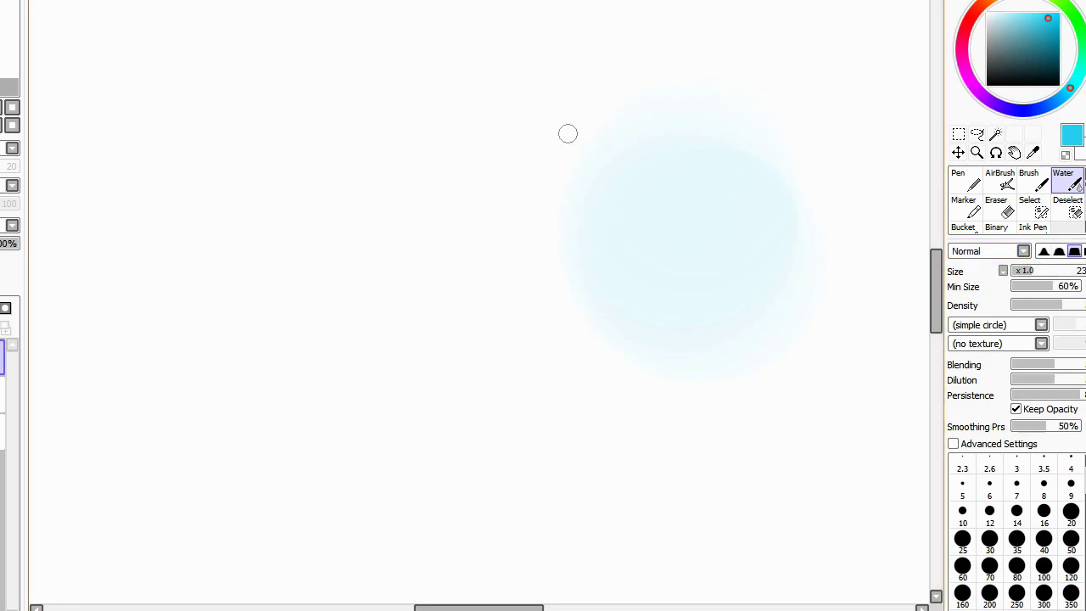
{"action": "mouse_move", "coordinate": [557, 155]}
{"action": "left_mouse_down"}
{"action": "mouse_move", "coordinate": [601, 124]}
{"action": "mouse_move", "coordinate": [579, 289]}
{"action": "mouse_move", "coordinate": [657, 298]}
{"action": "left_mouse_up"}
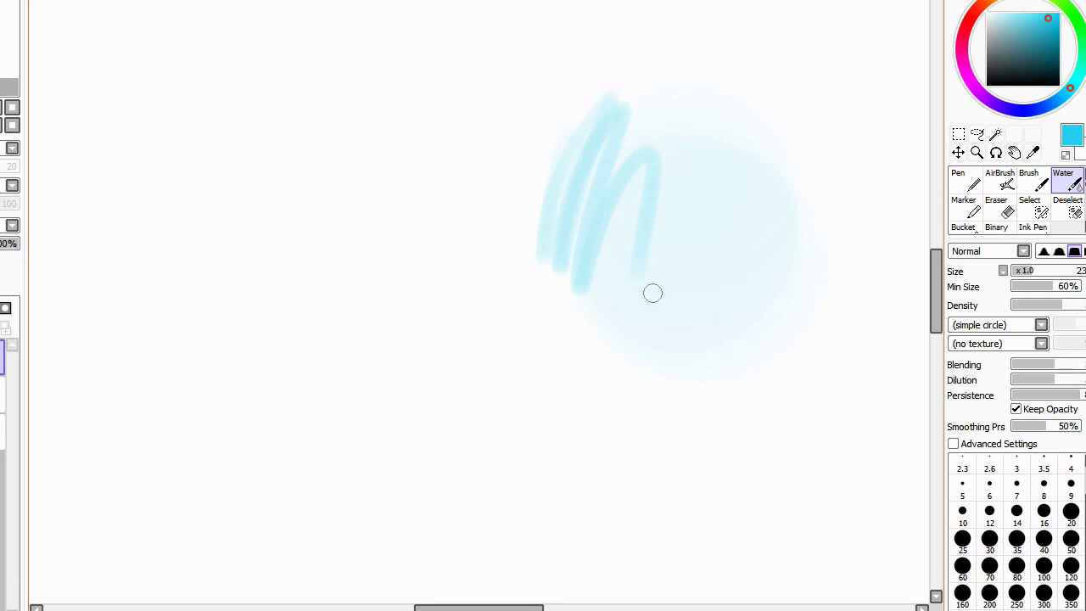
{"action": "left_click", "coordinate": [1040, 13]}
{"action": "left_click_drag", "start_coordinate": [479, 292], "coordinate": [500, 292]}
{"action": "mouse_move", "coordinate": [528, 173]}
{"action": "left_mouse_down"}
{"action": "mouse_move", "coordinate": [527, 200]}
{"action": "mouse_move", "coordinate": [600, 86]}
{"action": "mouse_move", "coordinate": [568, 152]}
{"action": "mouse_move", "coordinate": [595, 166]}
{"action": "mouse_move", "coordinate": [575, 207]}
{"action": "mouse_move", "coordinate": [508, 180]}
{"action": "mouse_move", "coordinate": [555, 71]}
{"action": "mouse_move", "coordinate": [487, 208]}
{"action": "mouse_move", "coordinate": [540, 77]}
{"action": "mouse_move", "coordinate": [486, 180]}
{"action": "mouse_move", "coordinate": [546, 89]}
{"action": "mouse_move", "coordinate": [612, 54]}
{"action": "mouse_move", "coordinate": [559, 77]}
{"action": "mouse_move", "coordinate": [634, 147]}
{"action": "mouse_move", "coordinate": [657, 113]}
{"action": "mouse_move", "coordinate": [590, 102]}
{"action": "mouse_move", "coordinate": [475, 225]}
{"action": "mouse_move", "coordinate": [623, 195]}
{"action": "mouse_move", "coordinate": [572, 241]}
{"action": "mouse_move", "coordinate": [598, 190]}
{"action": "mouse_move", "coordinate": [570, 222]}
{"action": "mouse_move", "coordinate": [654, 177]}
{"action": "mouse_move", "coordinate": [572, 376]}
{"action": "mouse_move", "coordinate": [635, 297]}
{"action": "mouse_move", "coordinate": [679, 307]}
{"action": "mouse_move", "coordinate": [657, 400]}
{"action": "mouse_move", "coordinate": [706, 420]}
{"action": "left_mouse_up"}
Step: Draw a thick S-shaped line and two thin curves over the blue paint with the black Pen at size 12
{"action": "left_click", "coordinate": [966, 179]}
{"action": "left_click_drag", "start_coordinate": [1017, 52], "coordinate": [987, 85]}
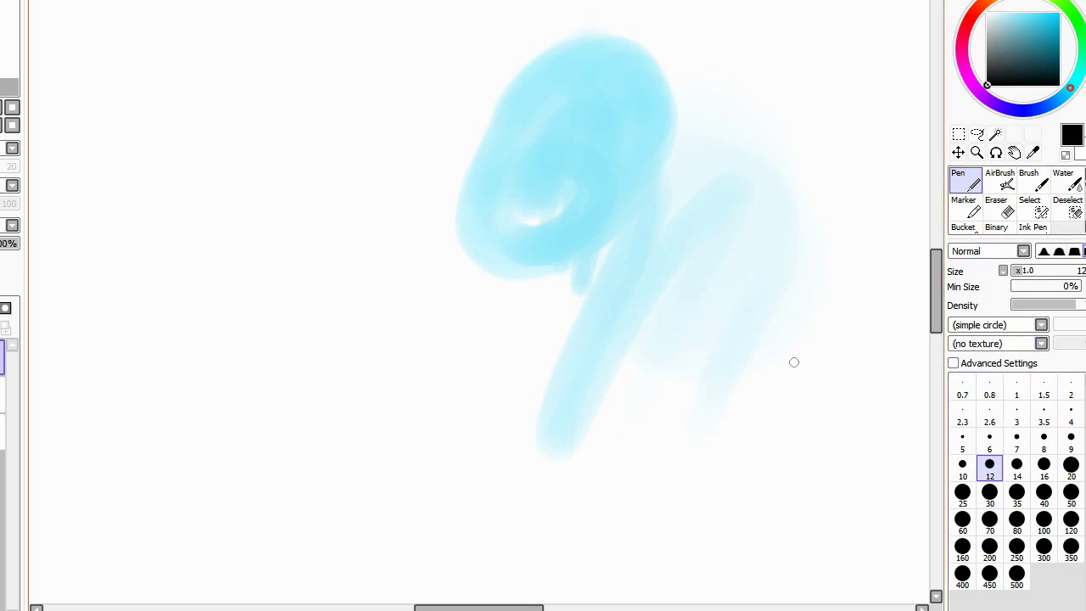
{"action": "mouse_move", "coordinate": [509, 288]}
{"action": "left_mouse_down"}
{"action": "mouse_move", "coordinate": [642, 223]}
{"action": "mouse_move", "coordinate": [679, 291]}
{"action": "left_mouse_up"}
{"action": "mouse_move", "coordinate": [662, 41]}
{"action": "left_mouse_down"}
{"action": "mouse_move", "coordinate": [676, 170]}
{"action": "mouse_move", "coordinate": [663, 200]}
{"action": "left_mouse_up"}
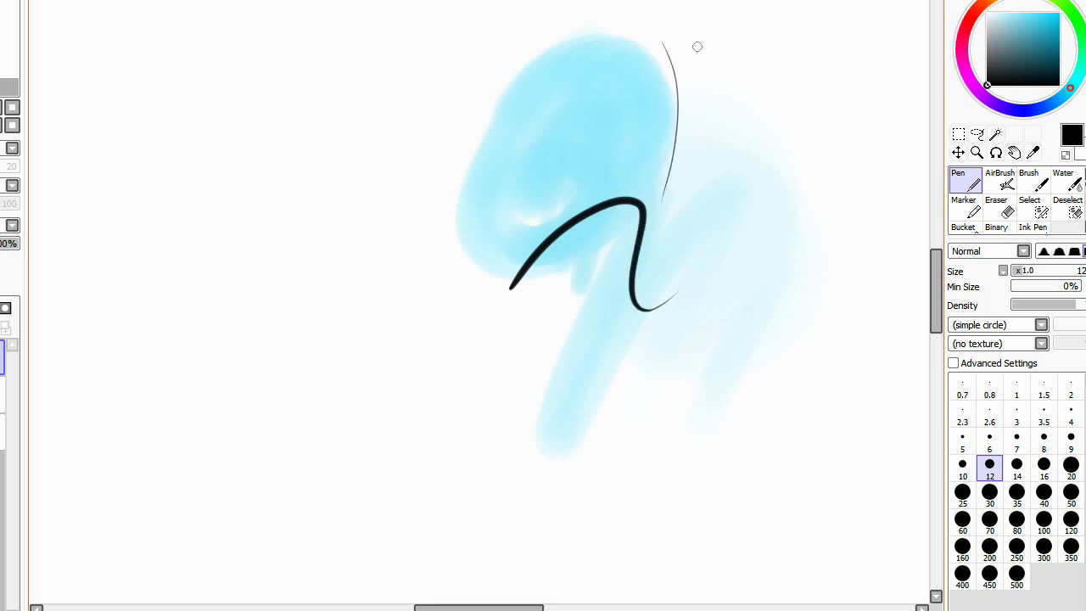
{"action": "mouse_move", "coordinate": [698, 48]}
{"action": "left_mouse_down"}
{"action": "mouse_move", "coordinate": [689, 156]}
{"action": "mouse_move", "coordinate": [753, 311]}
{"action": "left_mouse_up"}
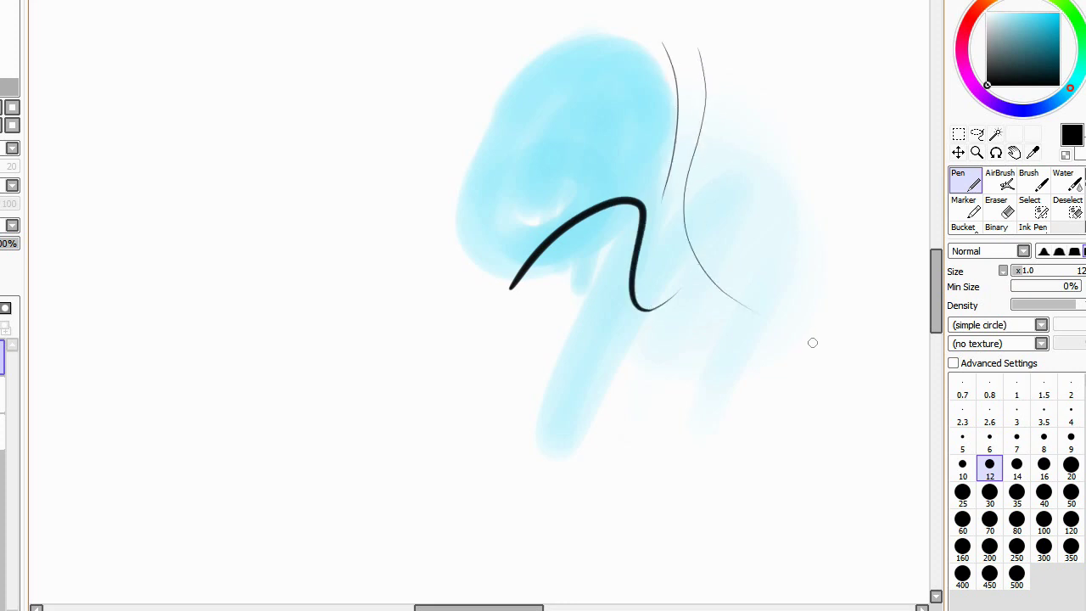
Step: Outline the blue oval and the strokes below it with thin black lines, adding a loop beside them
{"action": "mouse_move", "coordinate": [604, 34]}
{"action": "left_mouse_down"}
{"action": "mouse_move", "coordinate": [504, 96]}
{"action": "mouse_move", "coordinate": [499, 242]}
{"action": "left_mouse_up"}
{"action": "mouse_move", "coordinate": [477, 278]}
{"action": "left_mouse_down"}
{"action": "mouse_move", "coordinate": [471, 139]}
{"action": "mouse_move", "coordinate": [614, 35]}
{"action": "mouse_move", "coordinate": [627, 35]}
{"action": "mouse_move", "coordinate": [687, 214]}
{"action": "left_mouse_up"}
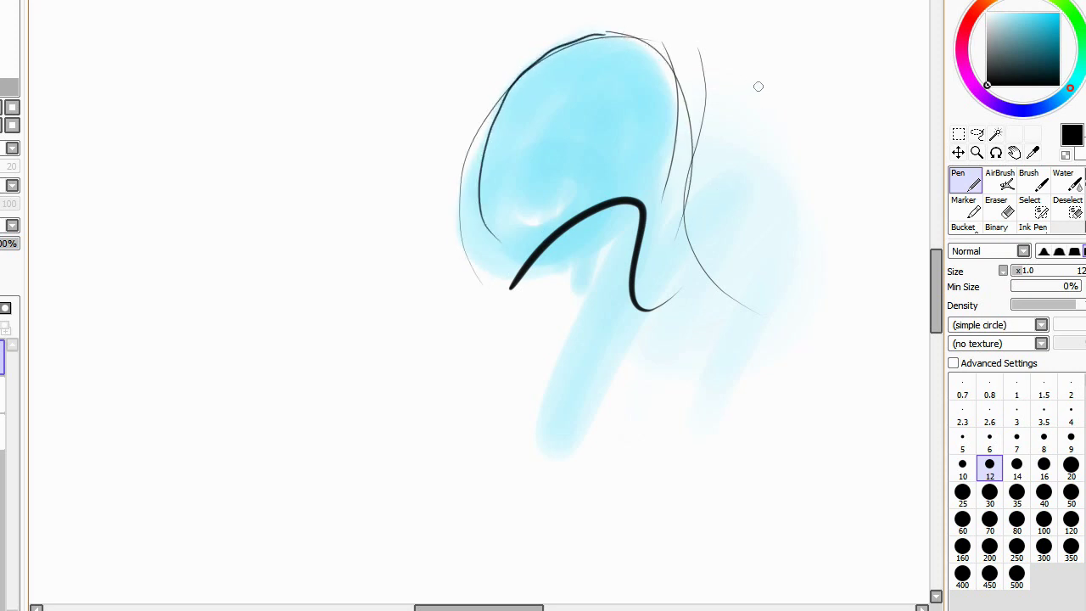
{"action": "mouse_move", "coordinate": [758, 85]}
{"action": "left_mouse_down"}
{"action": "mouse_move", "coordinate": [746, 145]}
{"action": "mouse_move", "coordinate": [780, 207]}
{"action": "mouse_move", "coordinate": [748, 416]}
{"action": "mouse_move", "coordinate": [732, 372]}
{"action": "mouse_move", "coordinate": [669, 419]}
{"action": "mouse_move", "coordinate": [667, 537]}
{"action": "mouse_move", "coordinate": [812, 423]}
{"action": "mouse_move", "coordinate": [742, 342]}
{"action": "mouse_move", "coordinate": [645, 404]}
{"action": "left_mouse_up"}
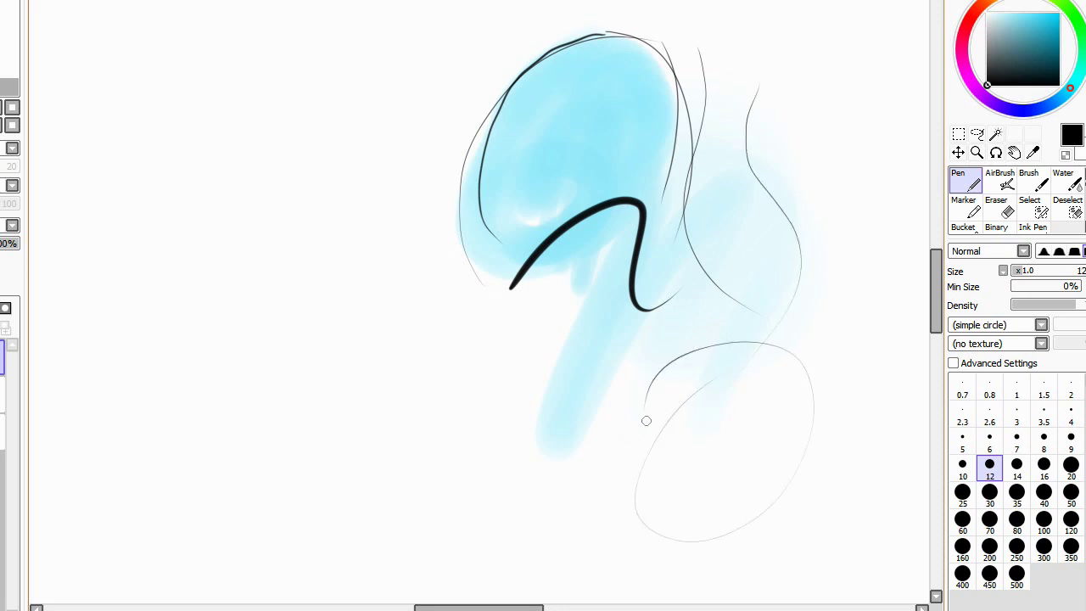
{"action": "mouse_move", "coordinate": [649, 339]}
{"action": "left_mouse_down"}
{"action": "mouse_move", "coordinate": [577, 472]}
{"action": "mouse_move", "coordinate": [572, 333]}
{"action": "mouse_move", "coordinate": [594, 287]}
{"action": "mouse_move", "coordinate": [512, 379]}
{"action": "mouse_move", "coordinate": [475, 393]}
{"action": "left_mouse_up"}
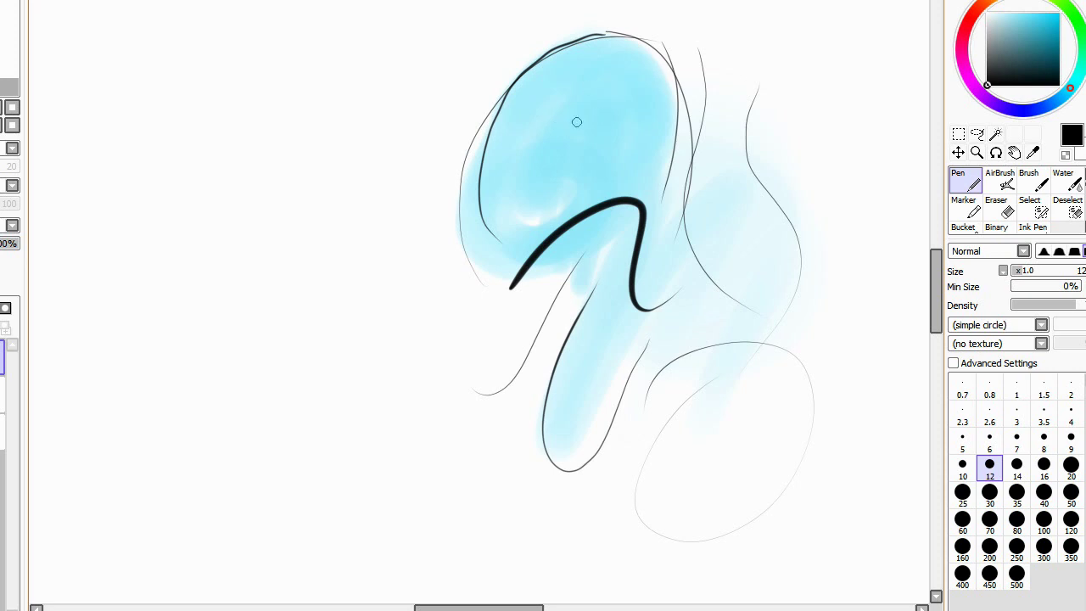
Step: Draw a simple cartoon face with two eyes, a small nose and a smiling mouth inside the blue oval
{"action": "left_click_drag", "start_coordinate": [592, 118], "coordinate": [624, 122]}
{"action": "left_click_drag", "start_coordinate": [616, 111], "coordinate": [618, 112]}
{"action": "mouse_move", "coordinate": [556, 130]}
{"action": "left_mouse_down"}
{"action": "mouse_move", "coordinate": [528, 96]}
{"action": "mouse_move", "coordinate": [546, 116]}
{"action": "left_mouse_up"}
{"action": "left_click_drag", "start_coordinate": [515, 119], "coordinate": [544, 119]}
{"action": "left_click_drag", "start_coordinate": [536, 114], "coordinate": [538, 112]}
{"action": "left_click_drag", "start_coordinate": [537, 159], "coordinate": [602, 156]}
{"action": "left_click_drag", "start_coordinate": [544, 163], "coordinate": [578, 161]}
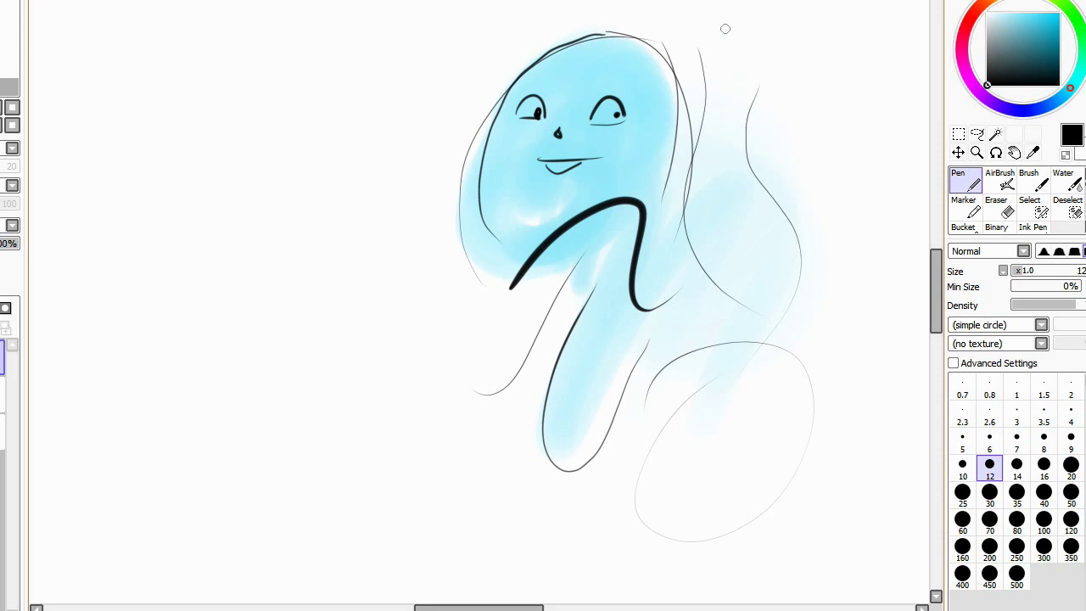
Step: Draw long flowing curves and loops around the character and add two round ears to its head
{"action": "mouse_move", "coordinate": [727, 28]}
{"action": "left_mouse_down"}
{"action": "mouse_move", "coordinate": [712, 184]}
{"action": "mouse_move", "coordinate": [774, 255]}
{"action": "mouse_move", "coordinate": [765, 356]}
{"action": "left_mouse_up"}
{"action": "mouse_move", "coordinate": [483, 13]}
{"action": "left_mouse_down"}
{"action": "mouse_move", "coordinate": [425, 29]}
{"action": "mouse_move", "coordinate": [407, 376]}
{"action": "mouse_move", "coordinate": [401, 207]}
{"action": "mouse_move", "coordinate": [419, 210]}
{"action": "left_mouse_up"}
{"action": "mouse_move", "coordinate": [367, 110]}
{"action": "left_mouse_down"}
{"action": "mouse_move", "coordinate": [364, 449]}
{"action": "mouse_move", "coordinate": [286, 328]}
{"action": "mouse_move", "coordinate": [326, 339]}
{"action": "left_mouse_up"}
{"action": "mouse_move", "coordinate": [367, 341]}
{"action": "left_mouse_down"}
{"action": "mouse_move", "coordinate": [473, 381]}
{"action": "mouse_move", "coordinate": [579, 491]}
{"action": "mouse_move", "coordinate": [663, 425]}
{"action": "left_mouse_up"}
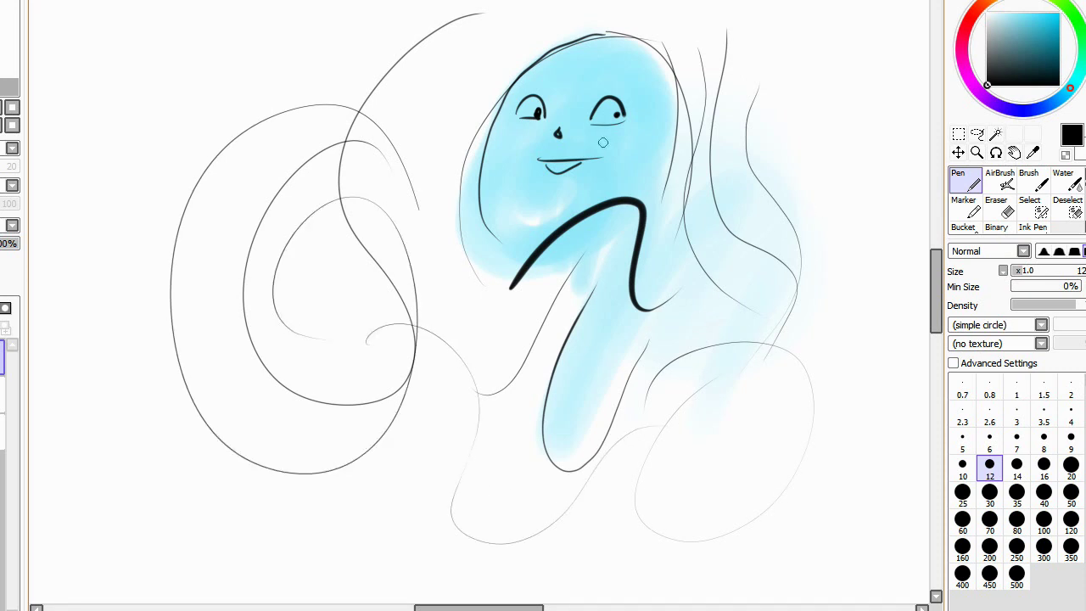
{"action": "mouse_move", "coordinate": [669, 48]}
{"action": "left_mouse_down"}
{"action": "mouse_move", "coordinate": [694, 27]}
{"action": "mouse_move", "coordinate": [685, 106]}
{"action": "left_mouse_up"}
{"action": "mouse_move", "coordinate": [490, 97]}
{"action": "left_mouse_down"}
{"action": "mouse_move", "coordinate": [538, 39]}
{"action": "mouse_move", "coordinate": [542, 62]}
{"action": "left_mouse_up"}
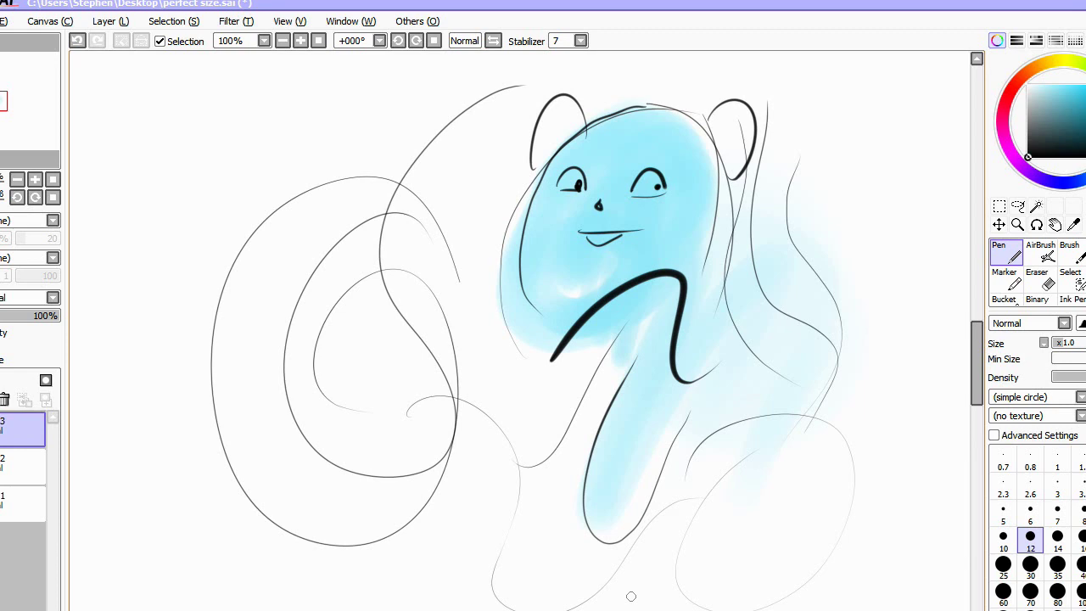
Step: Hide the top layer holding the character and sketch thin curved lines on the middle layer
{"action": "left_click", "coordinate": [2, 429]}
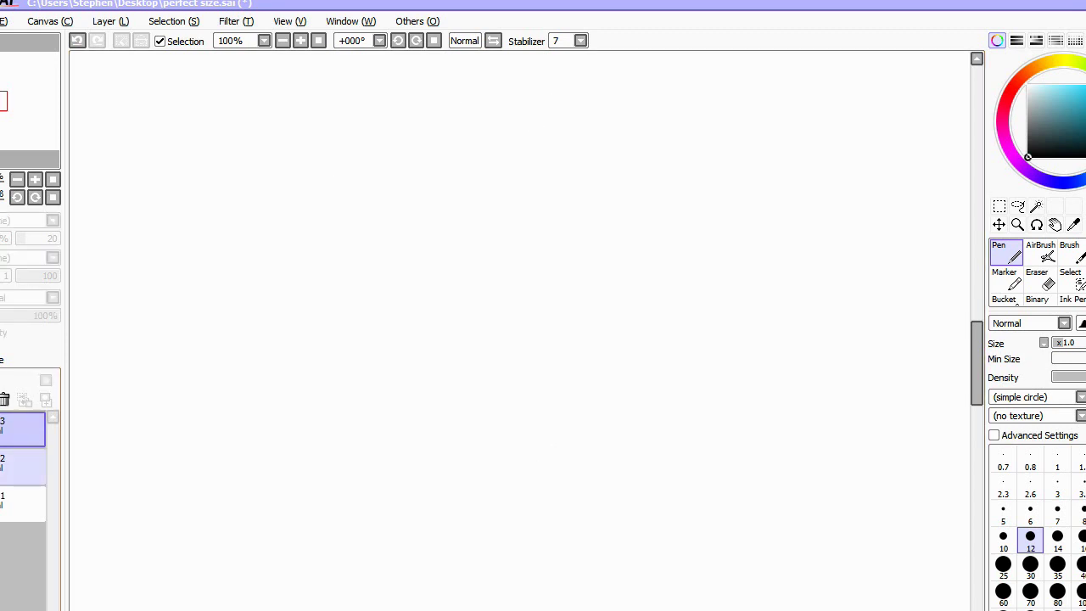
{"action": "left_click", "coordinate": [23, 465]}
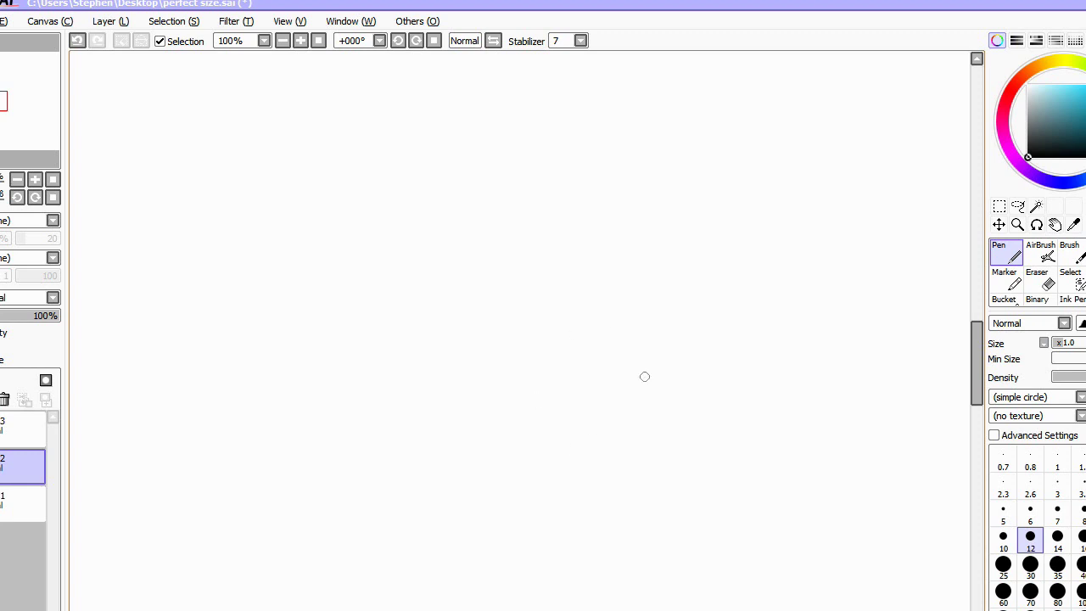
{"action": "mouse_move", "coordinate": [652, 175]}
{"action": "left_mouse_down"}
{"action": "mouse_move", "coordinate": [651, 272]}
{"action": "mouse_move", "coordinate": [666, 312]}
{"action": "left_mouse_up"}
{"action": "mouse_move", "coordinate": [660, 171]}
{"action": "left_mouse_down"}
{"action": "mouse_move", "coordinate": [655, 233]}
{"action": "mouse_move", "coordinate": [671, 317]}
{"action": "left_mouse_up"}
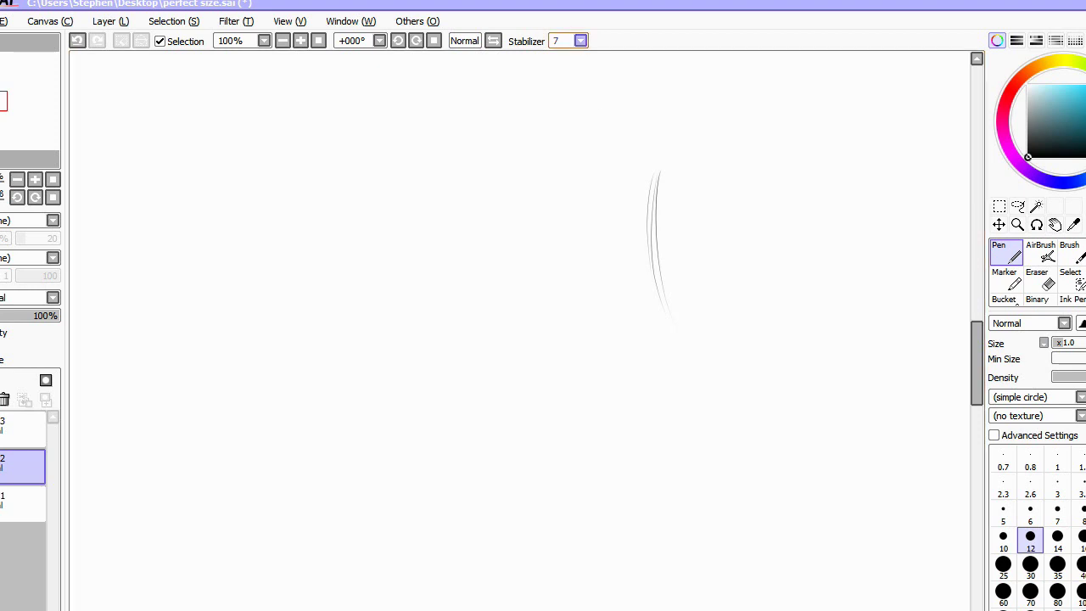
Step: Set the stabilizer to 0 and draw a row of thin curved test strokes beside the existing lines
{"action": "left_click", "coordinate": [580, 40]}
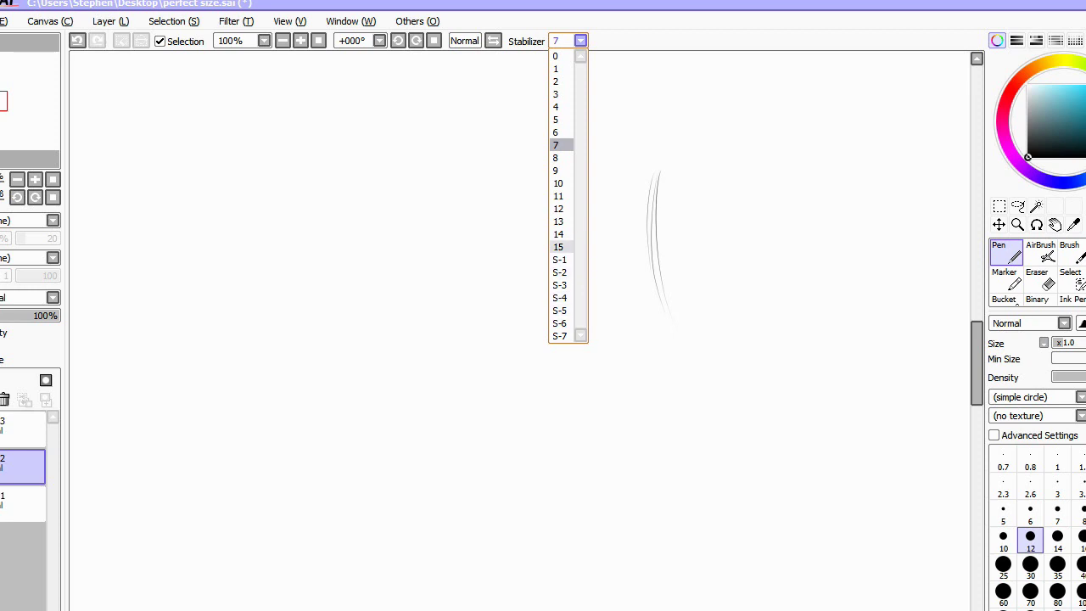
{"action": "left_click", "coordinate": [558, 56]}
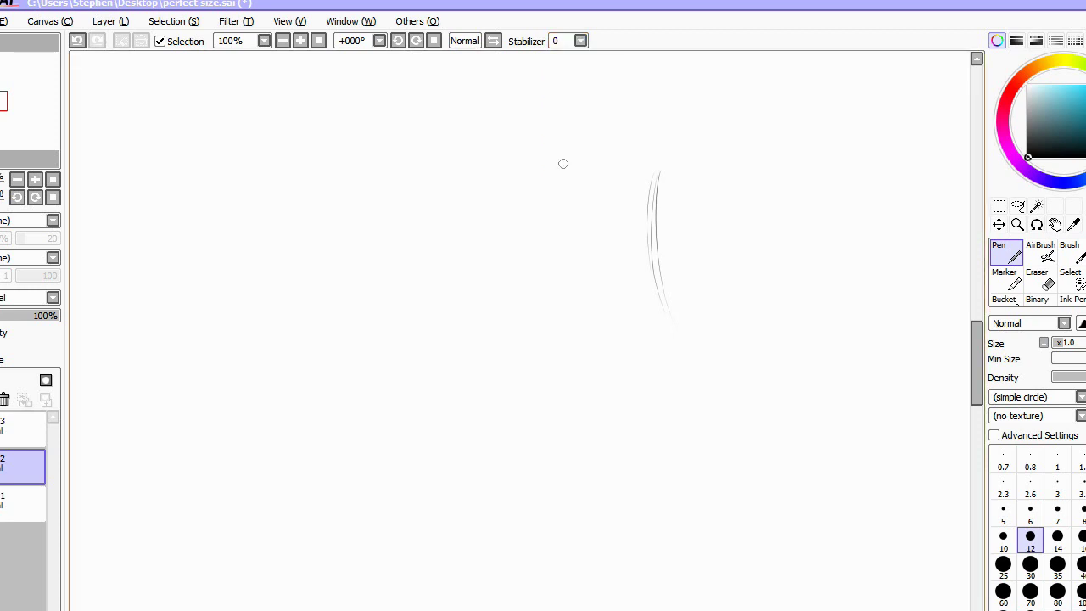
{"action": "mouse_move", "coordinate": [564, 153]}
{"action": "left_mouse_down"}
{"action": "mouse_move", "coordinate": [569, 280]}
{"action": "mouse_move", "coordinate": [595, 280]}
{"action": "mouse_move", "coordinate": [643, 128]}
{"action": "left_mouse_up"}
{"action": "mouse_move", "coordinate": [526, 294]}
{"action": "left_mouse_down"}
{"action": "mouse_move", "coordinate": [502, 246]}
{"action": "mouse_move", "coordinate": [521, 134]}
{"action": "mouse_move", "coordinate": [541, 111]}
{"action": "left_mouse_up"}
{"action": "left_click_drag", "start_coordinate": [491, 314], "coordinate": [494, 124]}
{"action": "mouse_move", "coordinate": [450, 309]}
{"action": "left_mouse_down"}
{"action": "mouse_move", "coordinate": [436, 249]}
{"action": "mouse_move", "coordinate": [463, 129]}
{"action": "left_mouse_up"}
{"action": "left_click_drag", "start_coordinate": [417, 304], "coordinate": [453, 122]}
Step: Set the stabilizer to S-3 and draw long curved strokes on both sides of and below the first row
{"action": "left_click", "coordinate": [581, 40]}
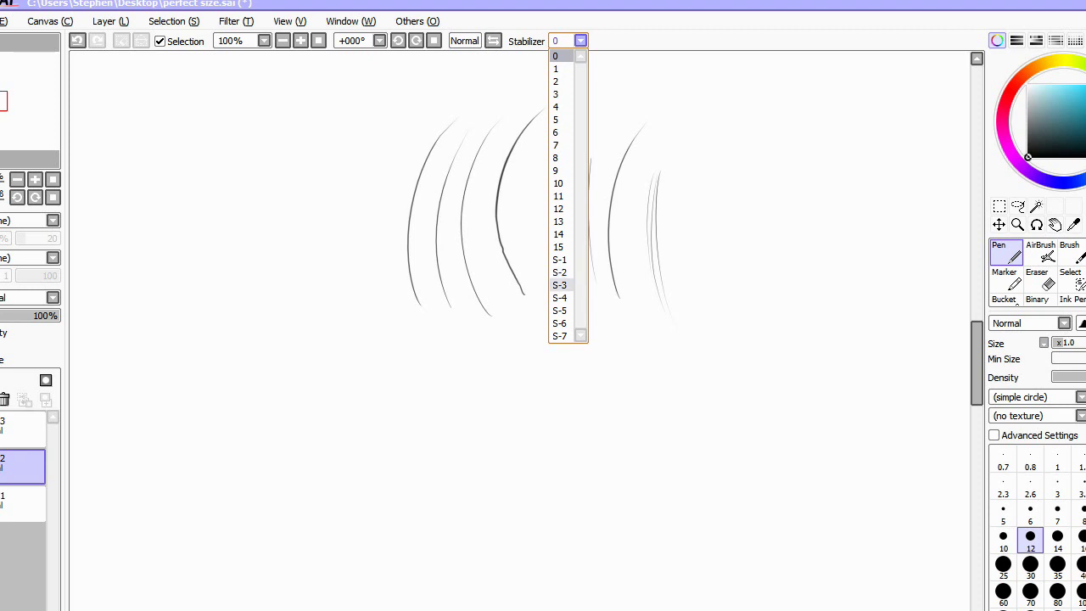
{"action": "left_click", "coordinate": [559, 285]}
{"action": "left_click_drag", "start_coordinate": [335, 388], "coordinate": [305, 245]}
{"action": "mouse_move", "coordinate": [380, 365]}
{"action": "left_mouse_down"}
{"action": "mouse_move", "coordinate": [351, 279]}
{"action": "mouse_move", "coordinate": [377, 148]}
{"action": "left_mouse_up"}
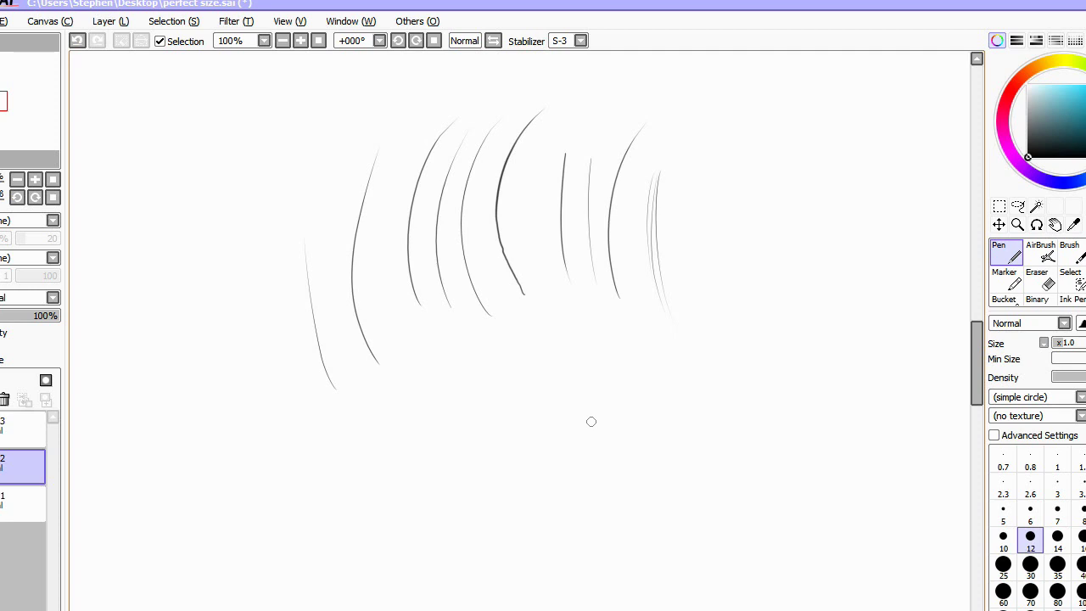
{"action": "mouse_move", "coordinate": [590, 420]}
{"action": "left_mouse_down"}
{"action": "mouse_move", "coordinate": [594, 356]}
{"action": "mouse_move", "coordinate": [655, 305]}
{"action": "left_mouse_up"}
{"action": "mouse_move", "coordinate": [722, 399]}
{"action": "left_mouse_down"}
{"action": "mouse_move", "coordinate": [747, 312]}
{"action": "mouse_move", "coordinate": [718, 178]}
{"action": "left_mouse_up"}
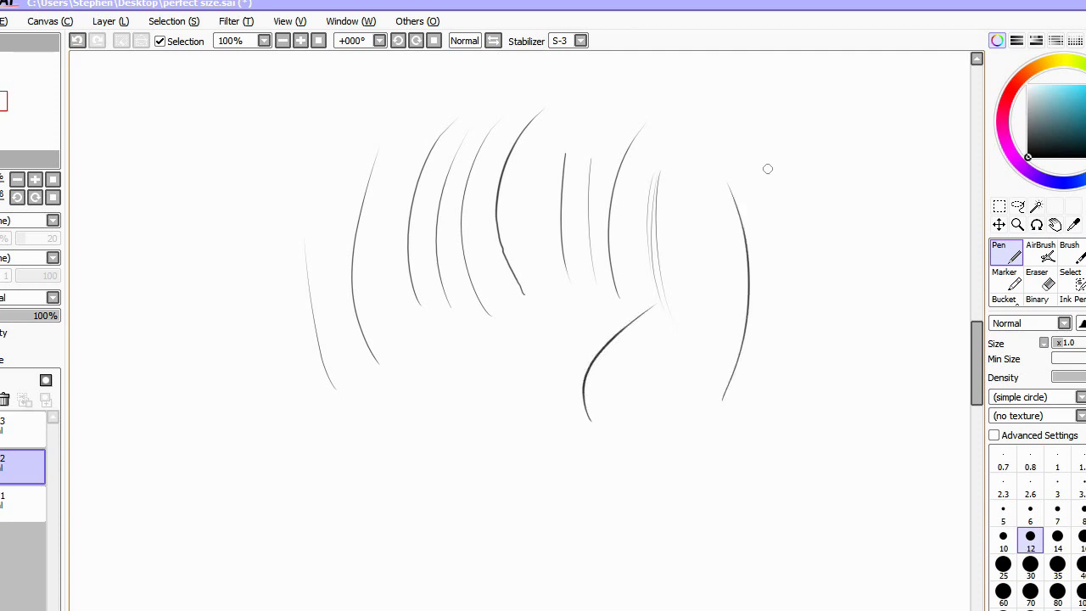
{"action": "mouse_move", "coordinate": [765, 146]}
{"action": "left_mouse_down"}
{"action": "mouse_move", "coordinate": [803, 199]}
{"action": "mouse_move", "coordinate": [787, 431]}
{"action": "left_mouse_up"}
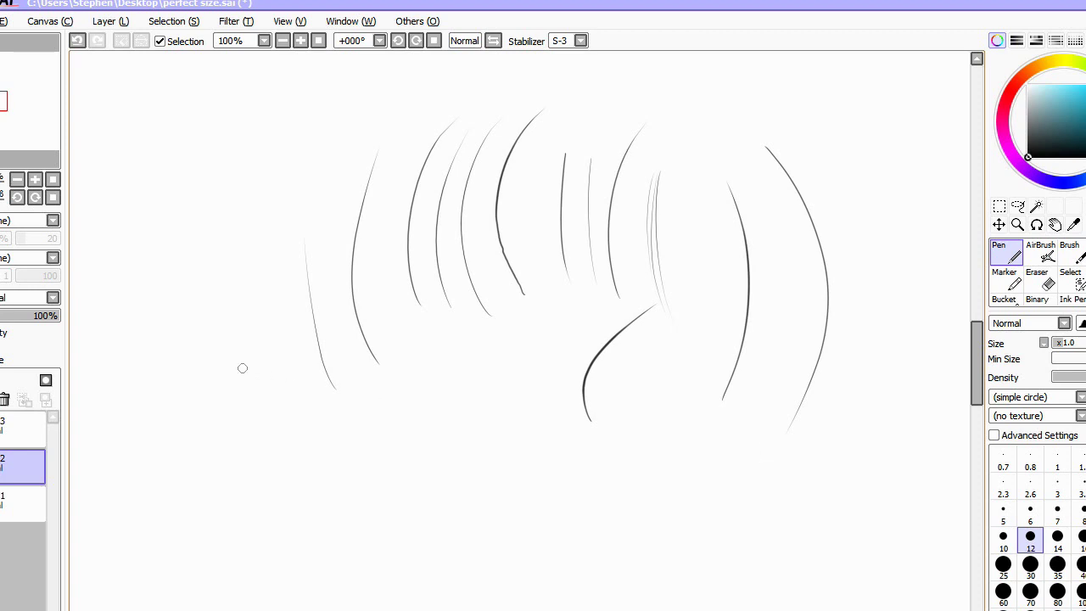
Step: Draw a small spiral, a deep bowl-shaped curve, a large thick looping oval and a long arching line across the strokes
{"action": "mouse_move", "coordinate": [214, 344]}
{"action": "left_mouse_down"}
{"action": "mouse_move", "coordinate": [218, 383]}
{"action": "mouse_move", "coordinate": [337, 444]}
{"action": "mouse_move", "coordinate": [273, 381]}
{"action": "mouse_move", "coordinate": [292, 418]}
{"action": "left_mouse_up"}
{"action": "mouse_move", "coordinate": [437, 459]}
{"action": "left_mouse_down"}
{"action": "mouse_move", "coordinate": [425, 416]}
{"action": "mouse_move", "coordinate": [547, 556]}
{"action": "mouse_move", "coordinate": [758, 392]}
{"action": "left_mouse_up"}
{"action": "mouse_move", "coordinate": [781, 591]}
{"action": "left_mouse_down"}
{"action": "mouse_move", "coordinate": [831, 285]}
{"action": "mouse_move", "coordinate": [521, 307]}
{"action": "mouse_move", "coordinate": [721, 402]}
{"action": "mouse_move", "coordinate": [638, 238]}
{"action": "left_mouse_up"}
{"action": "mouse_move", "coordinate": [181, 303]}
{"action": "left_mouse_down"}
{"action": "mouse_move", "coordinate": [243, 228]}
{"action": "mouse_move", "coordinate": [484, 175]}
{"action": "mouse_move", "coordinate": [644, 103]}
{"action": "left_mouse_up"}
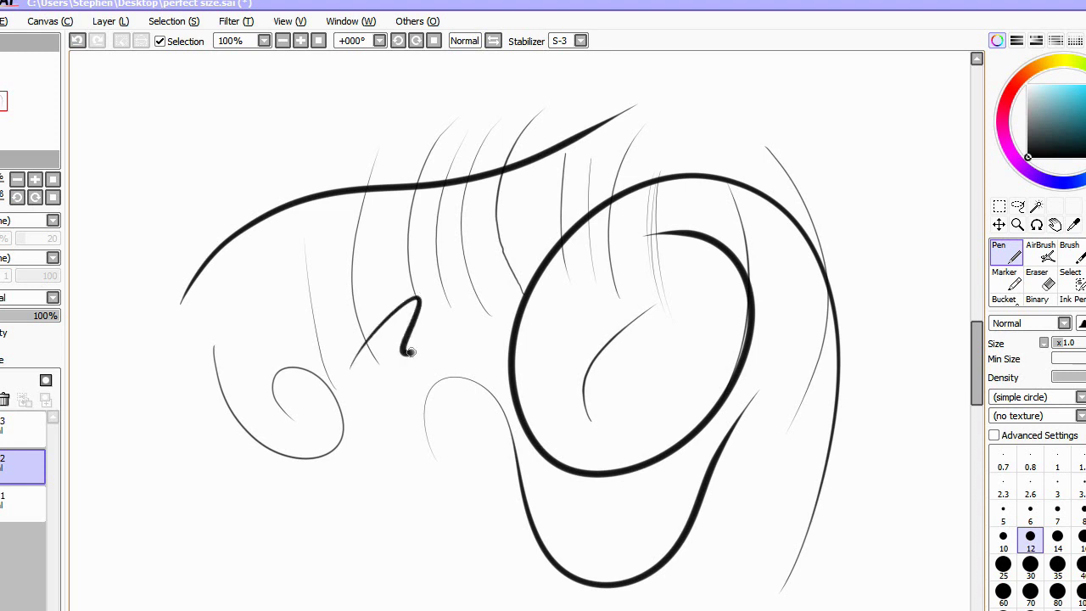
Step: Draw a short zigzag line and several flowing curves around and below the large oval
{"action": "left_click_drag", "start_coordinate": [429, 349], "coordinate": [453, 424]}
{"action": "left_click_drag", "start_coordinate": [388, 514], "coordinate": [442, 609]}
{"action": "left_click_drag", "start_coordinate": [551, 609], "coordinate": [689, 521]}
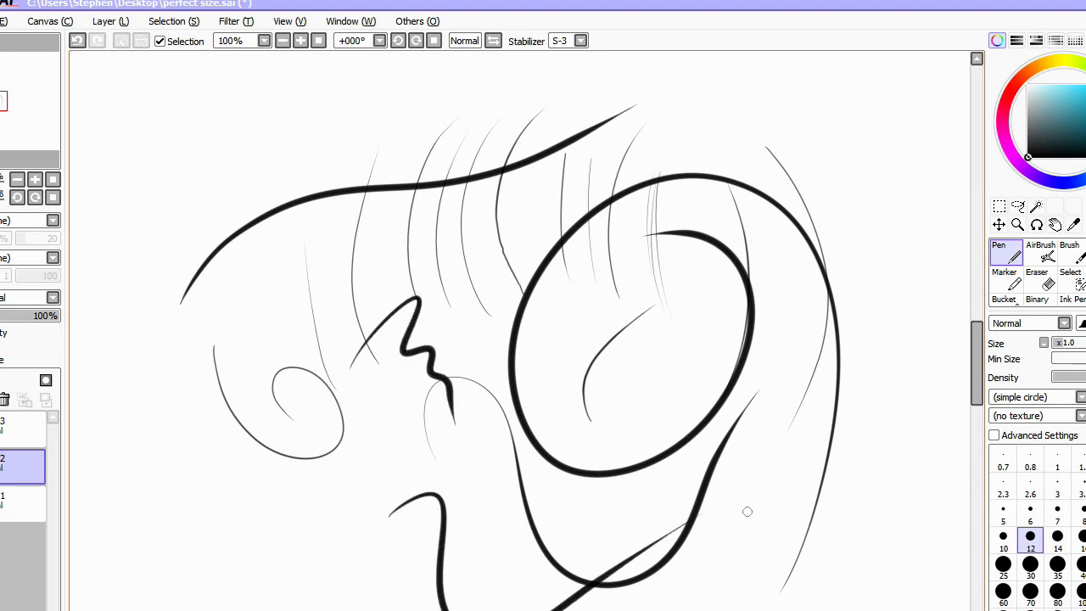
{"action": "mouse_move", "coordinate": [245, 584]}
{"action": "left_mouse_down"}
{"action": "mouse_move", "coordinate": [310, 484]}
{"action": "mouse_move", "coordinate": [473, 458]}
{"action": "left_mouse_up"}
{"action": "left_click_drag", "start_coordinate": [606, 522], "coordinate": [711, 270]}
Step: Select Layer1 and make a few light blue Marker strokes at size 1 inside the large oval
{"action": "left_click", "coordinate": [22, 504]}
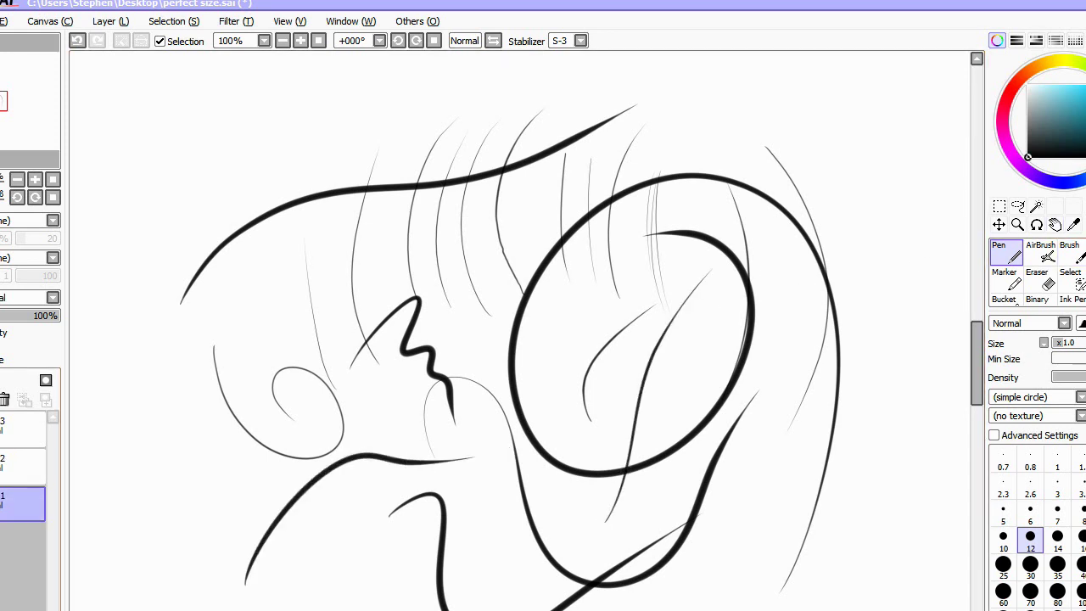
{"action": "left_click_drag", "start_coordinate": [1080, 101], "coordinate": [1079, 86]}
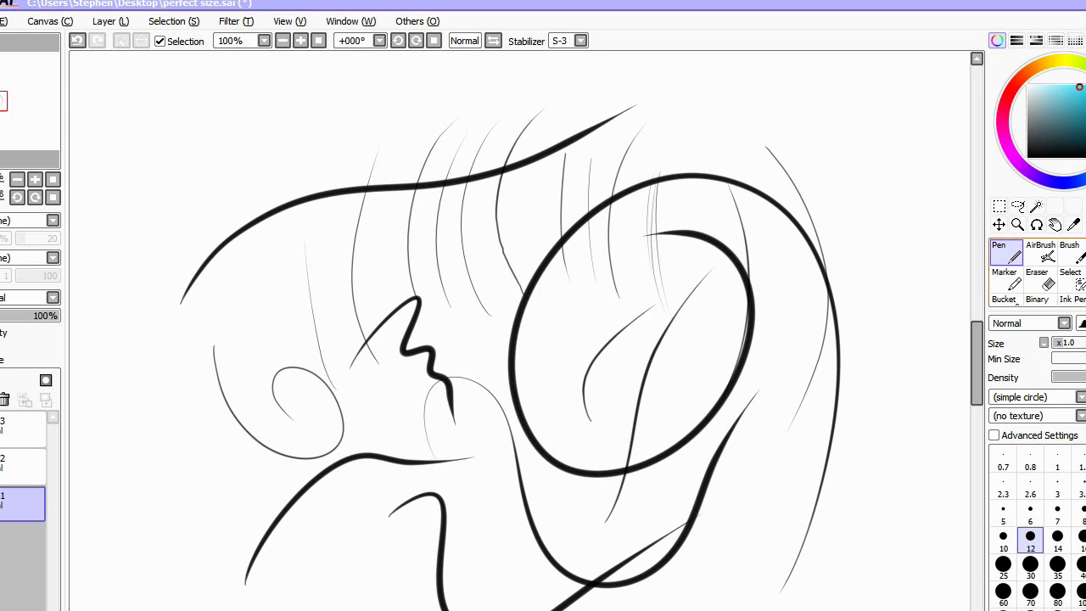
{"action": "left_click", "coordinate": [1069, 253]}
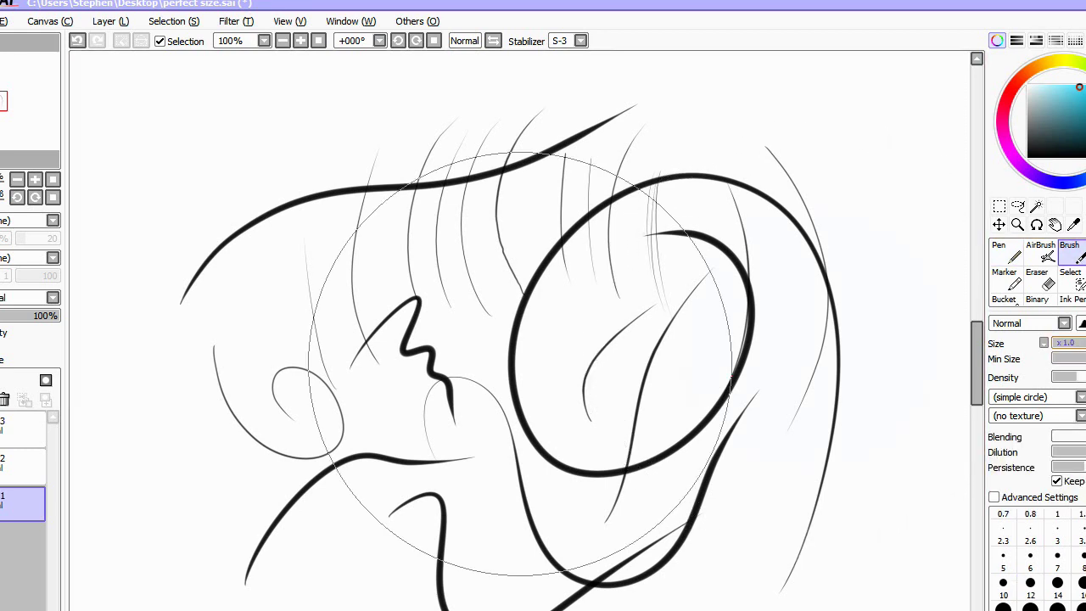
{"action": "scroll", "coordinate": [1043, 271], "scroll_direction": "down", "scroll_amount": 1}
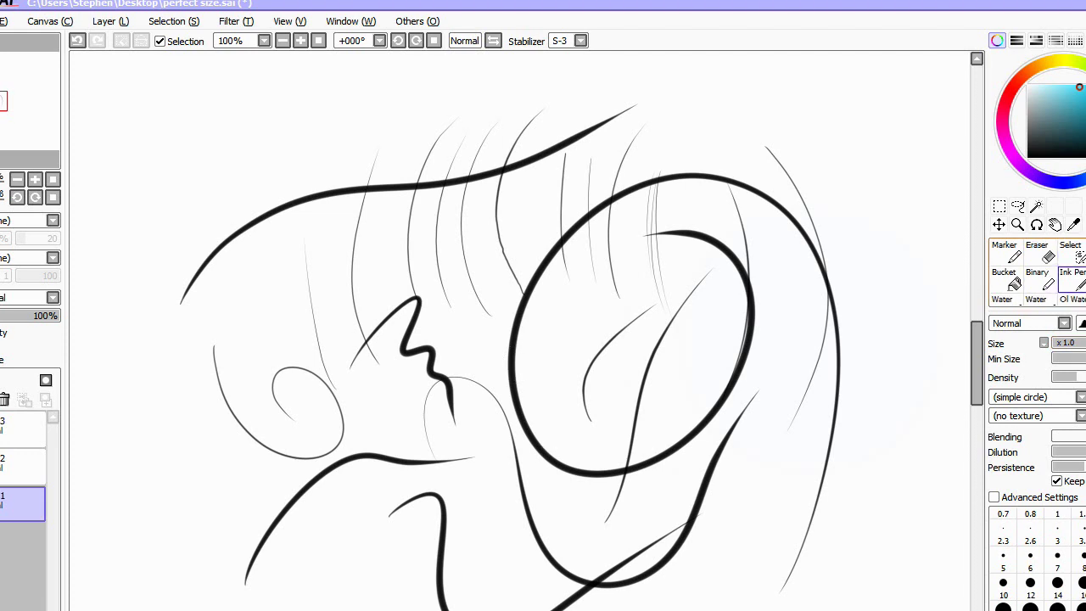
{"action": "left_click", "coordinate": [1005, 252]}
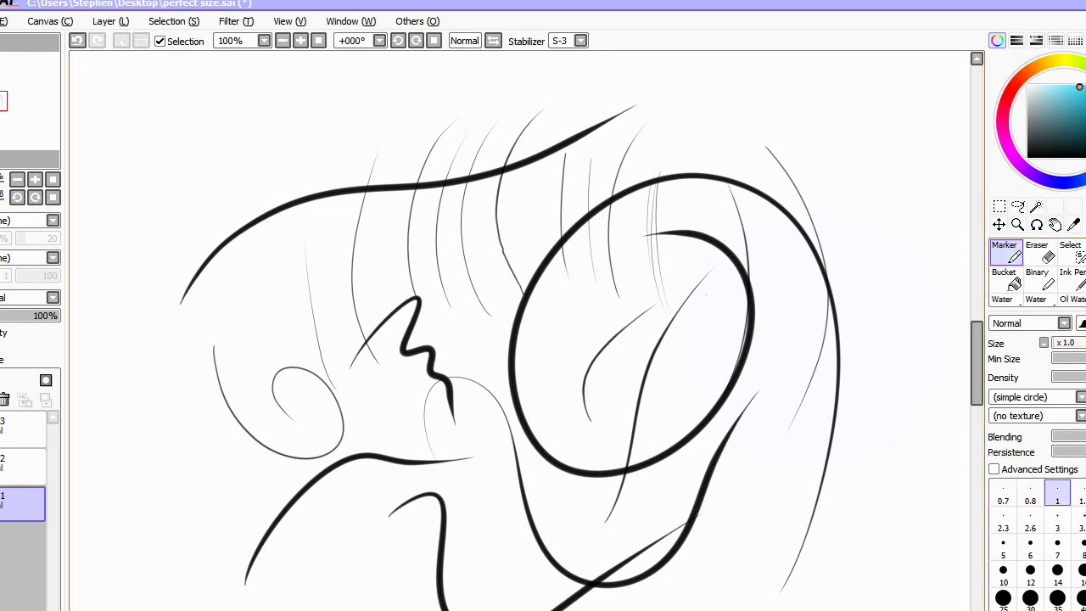
{"action": "left_click_drag", "start_coordinate": [694, 340], "coordinate": [716, 296]}
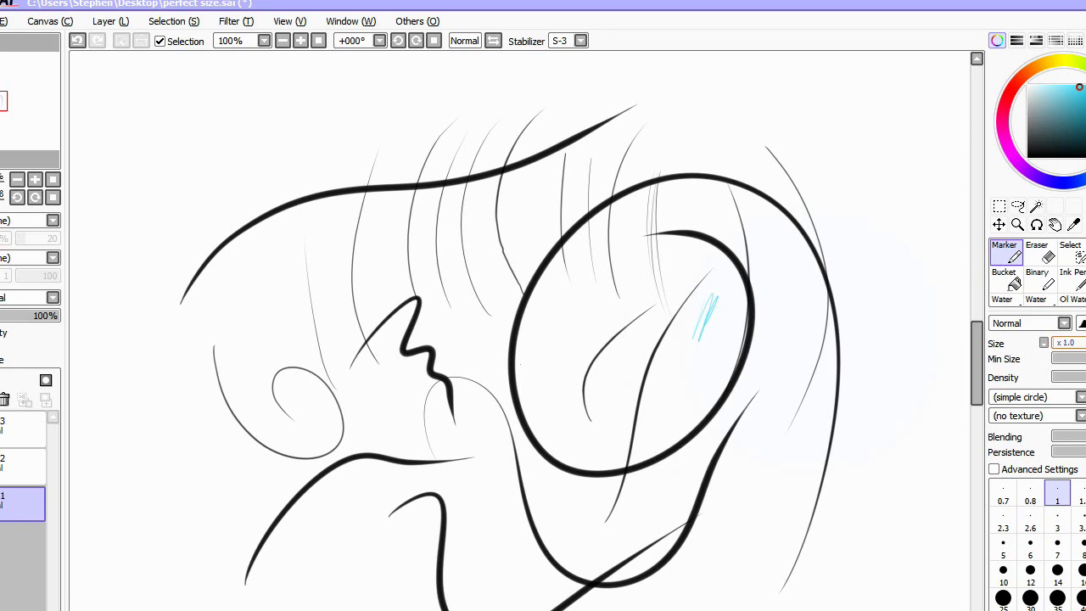
Step: Enlarge the Marker and fill the large oval with overlapping light blue strokes beneath the black lines
{"action": "left_click", "coordinate": [1083, 343]}
{"action": "mouse_move", "coordinate": [675, 330]}
{"action": "left_mouse_down"}
{"action": "mouse_move", "coordinate": [700, 314]}
{"action": "mouse_move", "coordinate": [721, 255]}
{"action": "mouse_move", "coordinate": [747, 310]}
{"action": "mouse_move", "coordinate": [729, 382]}
{"action": "mouse_move", "coordinate": [689, 329]}
{"action": "mouse_move", "coordinate": [659, 254]}
{"action": "mouse_move", "coordinate": [674, 258]}
{"action": "mouse_move", "coordinate": [594, 390]}
{"action": "mouse_move", "coordinate": [626, 207]}
{"action": "mouse_move", "coordinate": [801, 230]}
{"action": "mouse_move", "coordinate": [780, 255]}
{"action": "left_mouse_up"}
{"action": "mouse_move", "coordinate": [565, 254]}
{"action": "left_mouse_down"}
{"action": "mouse_move", "coordinate": [515, 382]}
{"action": "mouse_move", "coordinate": [605, 462]}
{"action": "mouse_move", "coordinate": [703, 296]}
{"action": "mouse_move", "coordinate": [554, 408]}
{"action": "mouse_move", "coordinate": [676, 343]}
{"action": "mouse_move", "coordinate": [570, 365]}
{"action": "mouse_move", "coordinate": [647, 349]}
{"action": "mouse_move", "coordinate": [598, 382]}
{"action": "left_mouse_up"}
Step: Add a linework layer above Layer3 and draw one light blue curve and several thin black curves on it
{"action": "left_click_drag", "start_coordinate": [19, 467], "coordinate": [18, 430]}
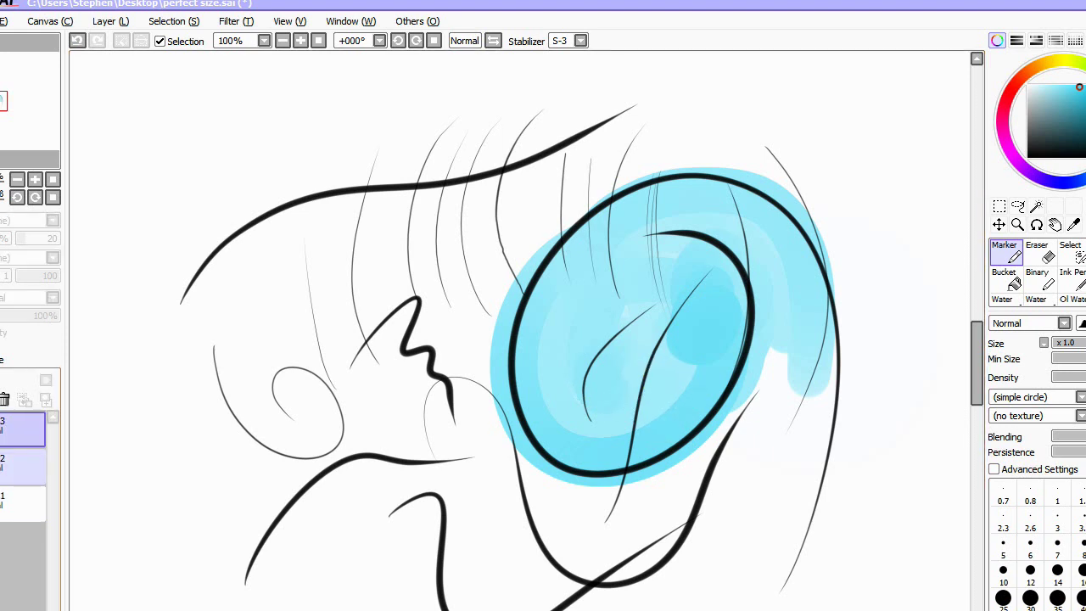
{"action": "key", "text": "alt+Tab"}
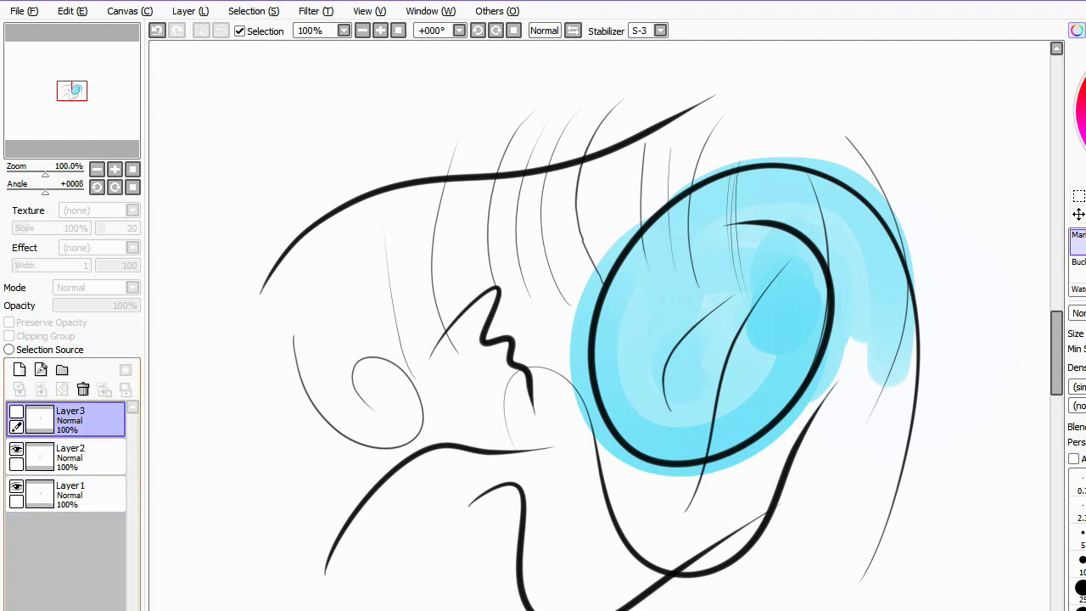
{"action": "left_click", "coordinate": [41, 370]}
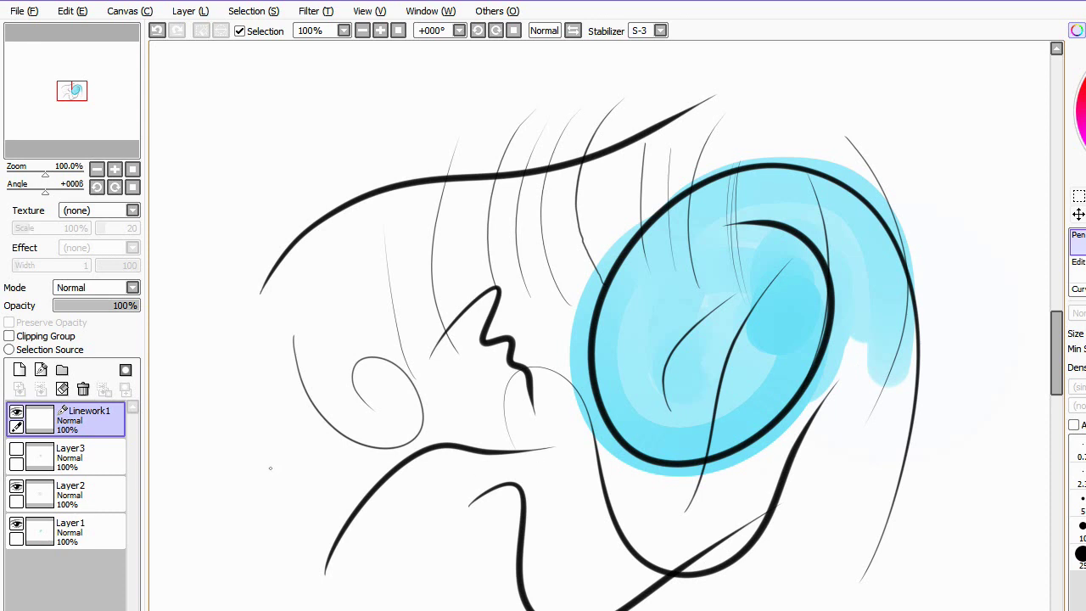
{"action": "mouse_move", "coordinate": [239, 484]}
{"action": "left_mouse_down"}
{"action": "mouse_move", "coordinate": [296, 336]}
{"action": "mouse_move", "coordinate": [357, 289]}
{"action": "left_mouse_up"}
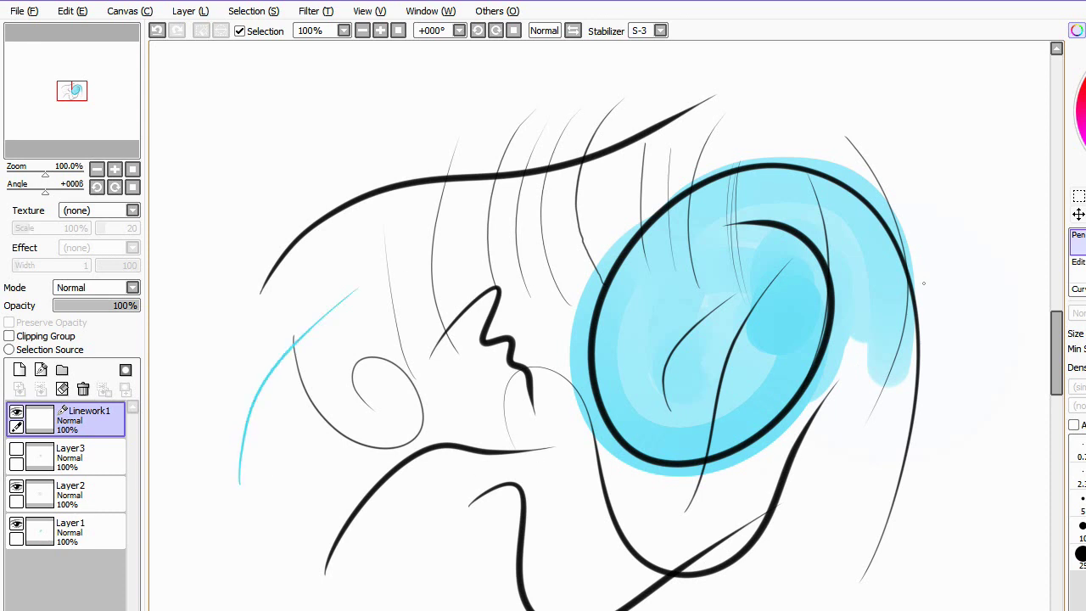
{"action": "left_click_drag", "start_coordinate": [375, 516], "coordinate": [458, 375]}
{"action": "mouse_move", "coordinate": [436, 547]}
{"action": "left_mouse_down"}
{"action": "mouse_move", "coordinate": [607, 273]}
{"action": "mouse_move", "coordinate": [624, 462]}
{"action": "mouse_move", "coordinate": [746, 395]}
{"action": "left_mouse_up"}
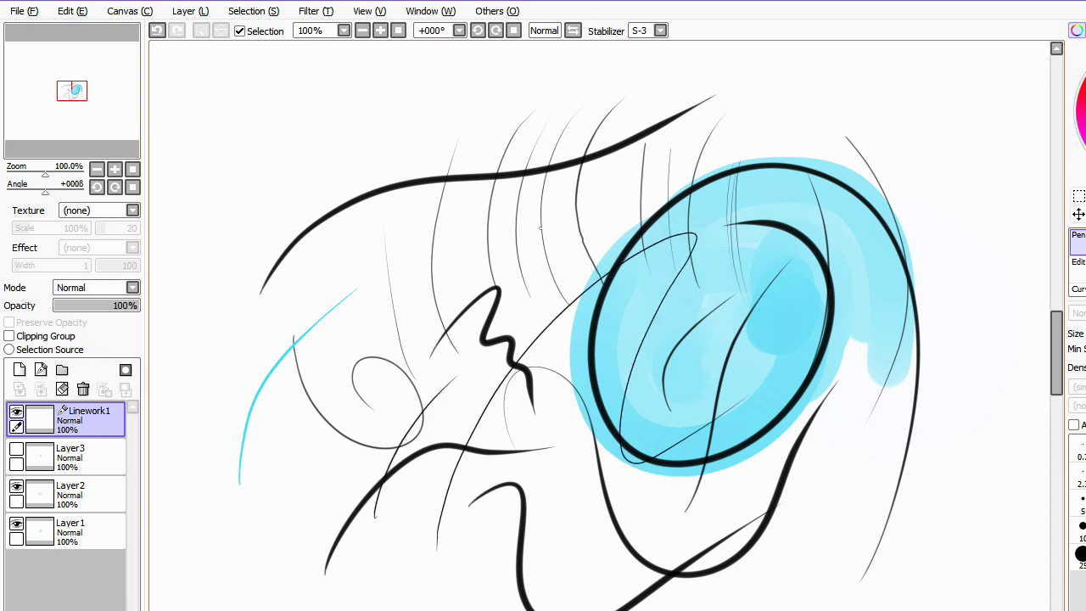
{"action": "mouse_move", "coordinate": [239, 105]}
{"action": "left_mouse_down"}
{"action": "mouse_move", "coordinate": [258, 314]}
{"action": "mouse_move", "coordinate": [413, 112]}
{"action": "mouse_move", "coordinate": [423, 248]}
{"action": "left_mouse_up"}
{"action": "mouse_move", "coordinate": [804, 74]}
{"action": "left_mouse_down"}
{"action": "mouse_move", "coordinate": [940, 280]}
{"action": "mouse_move", "coordinate": [952, 441]}
{"action": "left_mouse_up"}
Step: Hide Layer1 and Layer2, and draw bold black curves and a large spiral on the linework layer
{"action": "left_click", "coordinate": [17, 524]}
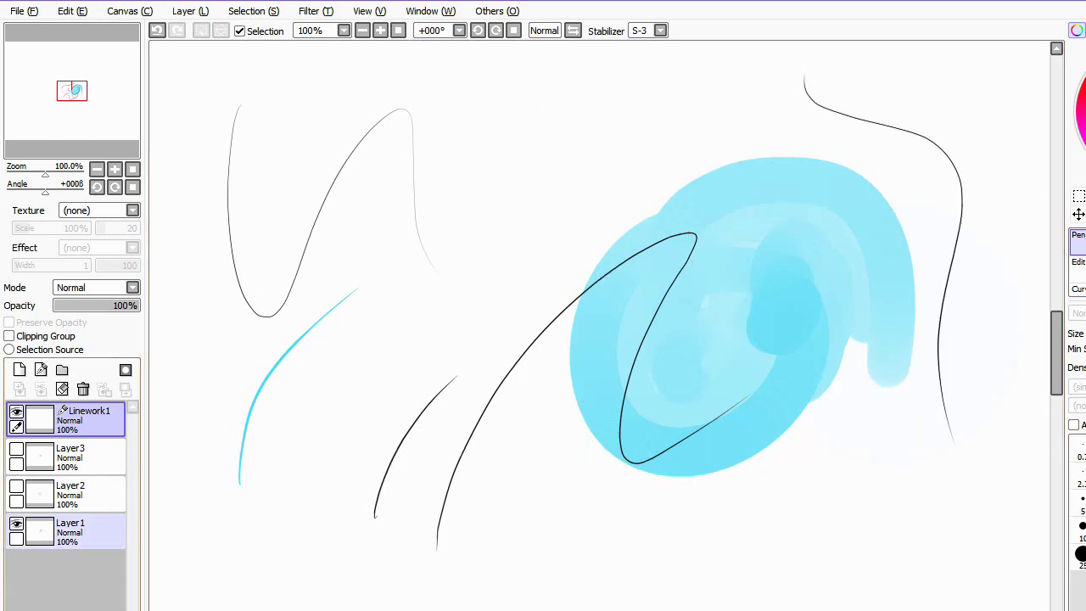
{"action": "left_click", "coordinate": [16, 486]}
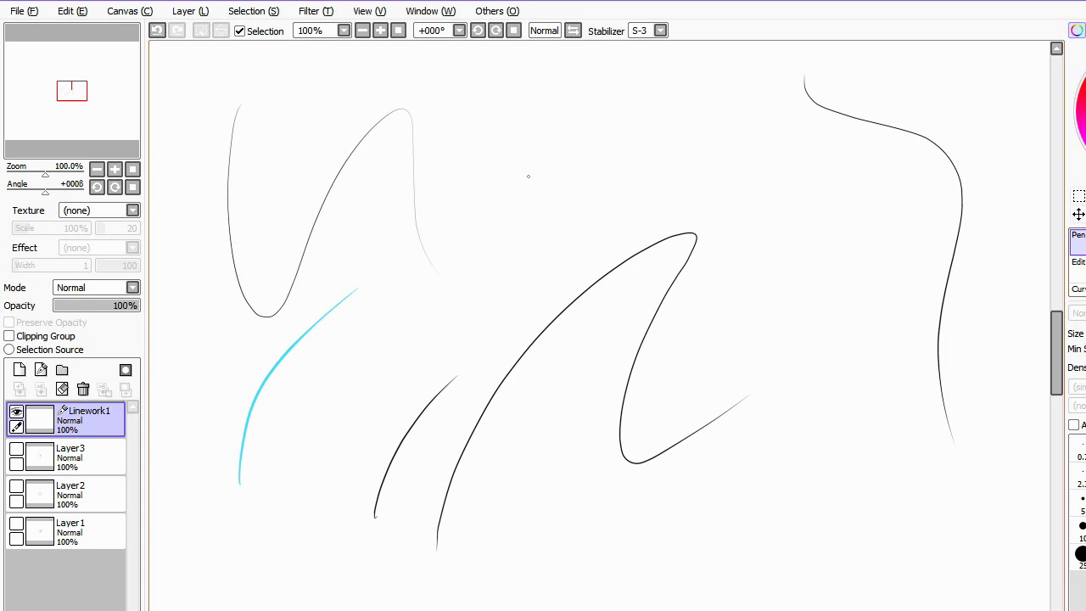
{"action": "mouse_move", "coordinate": [518, 200]}
{"action": "left_mouse_down"}
{"action": "mouse_move", "coordinate": [556, 160]}
{"action": "mouse_move", "coordinate": [643, 123]}
{"action": "left_mouse_up"}
{"action": "mouse_move", "coordinate": [565, 214]}
{"action": "left_mouse_down"}
{"action": "mouse_move", "coordinate": [594, 191]}
{"action": "mouse_move", "coordinate": [723, 196]}
{"action": "mouse_move", "coordinate": [728, 327]}
{"action": "mouse_move", "coordinate": [761, 357]}
{"action": "left_mouse_up"}
{"action": "mouse_move", "coordinate": [797, 178]}
{"action": "left_mouse_down"}
{"action": "mouse_move", "coordinate": [818, 214]}
{"action": "mouse_move", "coordinate": [805, 284]}
{"action": "mouse_move", "coordinate": [824, 412]}
{"action": "mouse_move", "coordinate": [697, 509]}
{"action": "mouse_move", "coordinate": [488, 255]}
{"action": "mouse_move", "coordinate": [386, 526]}
{"action": "left_mouse_up"}
{"action": "mouse_move", "coordinate": [496, 592]}
{"action": "left_mouse_down"}
{"action": "mouse_move", "coordinate": [574, 609]}
{"action": "mouse_move", "coordinate": [748, 554]}
{"action": "mouse_move", "coordinate": [844, 479]}
{"action": "mouse_move", "coordinate": [876, 396]}
{"action": "mouse_move", "coordinate": [876, 276]}
{"action": "left_mouse_up"}
{"action": "mouse_move", "coordinate": [893, 181]}
{"action": "left_mouse_down"}
{"action": "mouse_move", "coordinate": [912, 515]}
{"action": "mouse_move", "coordinate": [996, 432]}
{"action": "mouse_move", "coordinate": [980, 207]}
{"action": "mouse_move", "coordinate": [912, 134]}
{"action": "mouse_move", "coordinate": [798, 130]}
{"action": "mouse_move", "coordinate": [687, 225]}
{"action": "mouse_move", "coordinate": [837, 378]}
{"action": "mouse_move", "coordinate": [941, 227]}
{"action": "mouse_move", "coordinate": [783, 185]}
{"action": "mouse_move", "coordinate": [762, 327]}
{"action": "mouse_move", "coordinate": [899, 227]}
{"action": "mouse_move", "coordinate": [791, 230]}
{"action": "mouse_move", "coordinate": [835, 308]}
{"action": "mouse_move", "coordinate": [829, 235]}
{"action": "mouse_move", "coordinate": [830, 279]}
{"action": "left_mouse_up"}
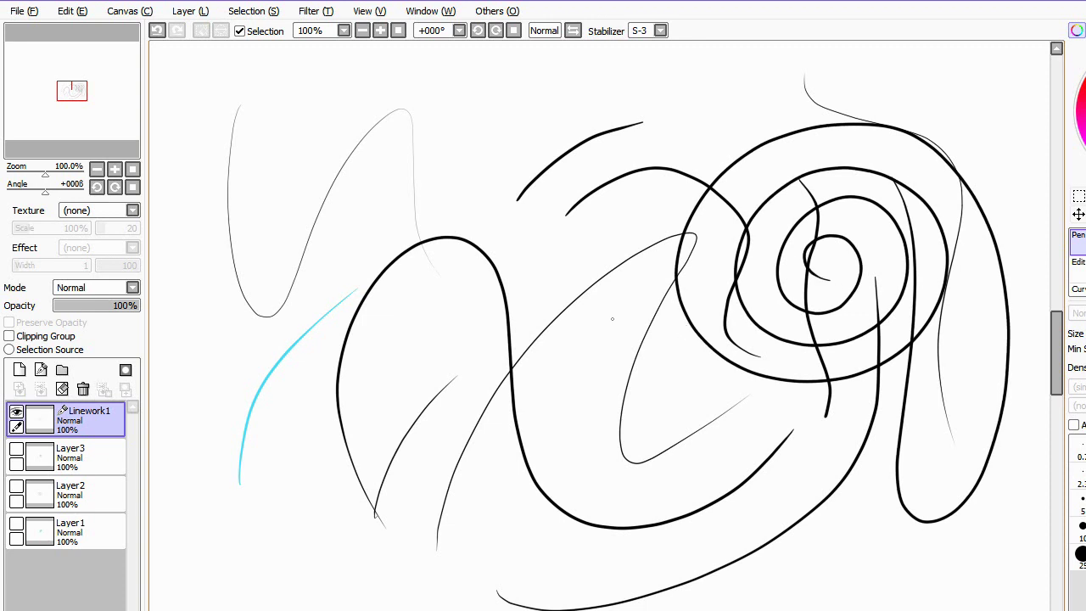
Step: Add thin curves, a tall looping line and a thick wavy line across the middle of the linework layer
{"action": "mouse_move", "coordinate": [515, 92]}
{"action": "left_mouse_down"}
{"action": "mouse_move", "coordinate": [466, 167]}
{"action": "mouse_move", "coordinate": [444, 286]}
{"action": "mouse_move", "coordinate": [458, 378]}
{"action": "left_mouse_up"}
{"action": "mouse_move", "coordinate": [481, 394]}
{"action": "left_mouse_down"}
{"action": "mouse_move", "coordinate": [478, 383]}
{"action": "mouse_move", "coordinate": [551, 333]}
{"action": "mouse_move", "coordinate": [603, 369]}
{"action": "left_mouse_up"}
{"action": "left_click_drag", "start_coordinate": [579, 422], "coordinate": [651, 262]}
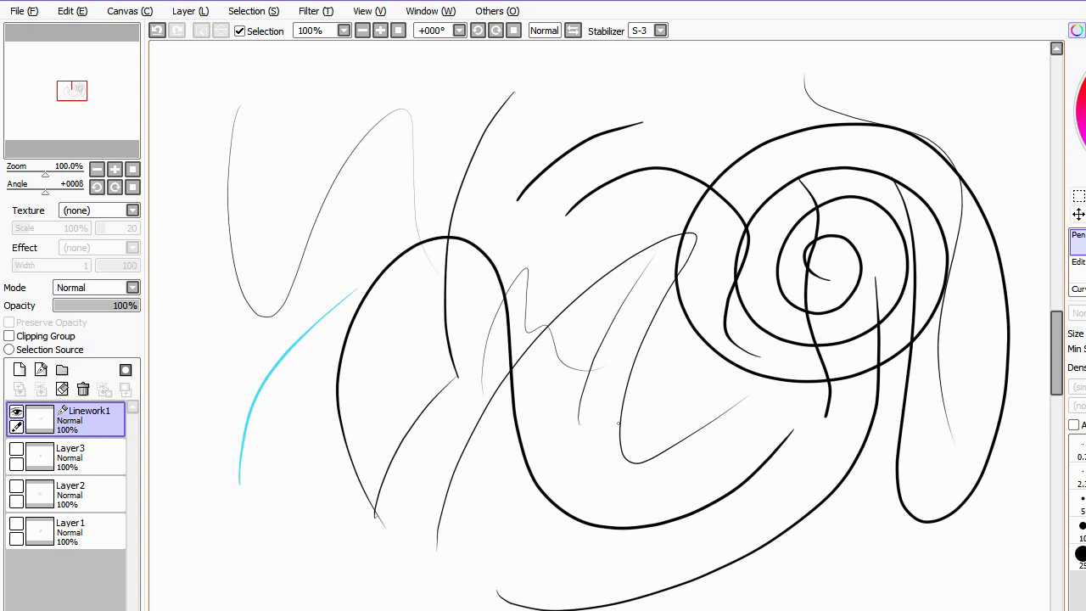
{"action": "mouse_move", "coordinate": [381, 369]}
{"action": "left_mouse_down"}
{"action": "mouse_move", "coordinate": [431, 207]}
{"action": "mouse_move", "coordinate": [642, 151]}
{"action": "mouse_move", "coordinate": [705, 447]}
{"action": "left_mouse_up"}
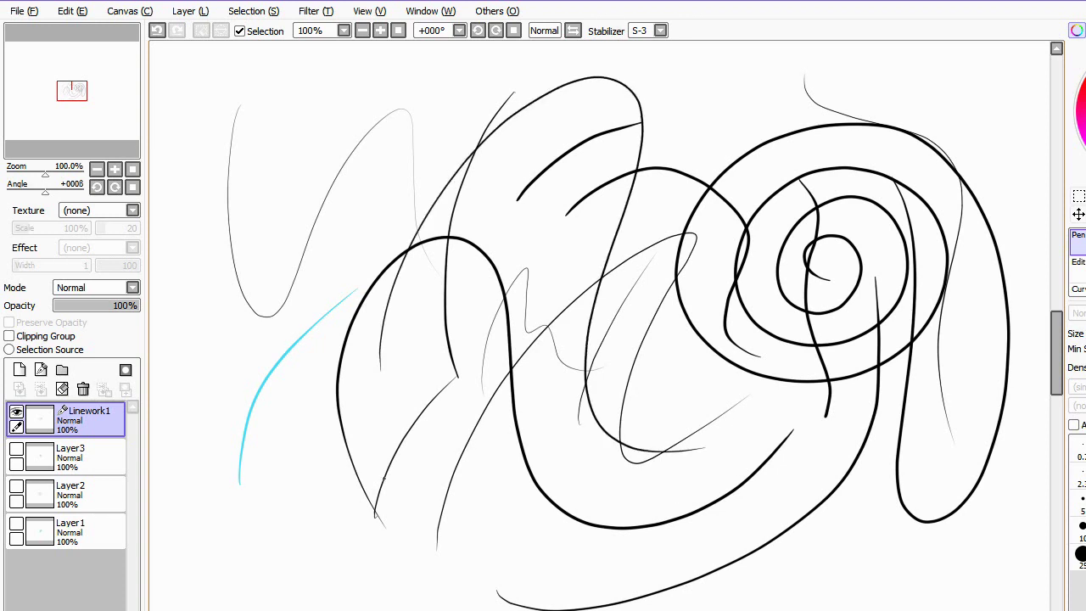
{"action": "mouse_move", "coordinate": [260, 540]}
{"action": "left_mouse_down"}
{"action": "mouse_move", "coordinate": [280, 493]}
{"action": "mouse_move", "coordinate": [384, 382]}
{"action": "mouse_move", "coordinate": [464, 411]}
{"action": "mouse_move", "coordinate": [453, 544]}
{"action": "mouse_move", "coordinate": [493, 555]}
{"action": "mouse_move", "coordinate": [533, 539]}
{"action": "mouse_move", "coordinate": [616, 559]}
{"action": "mouse_move", "coordinate": [632, 493]}
{"action": "mouse_move", "coordinate": [653, 500]}
{"action": "mouse_move", "coordinate": [670, 482]}
{"action": "mouse_move", "coordinate": [694, 487]}
{"action": "mouse_move", "coordinate": [727, 461]}
{"action": "mouse_move", "coordinate": [734, 425]}
{"action": "left_mouse_up"}
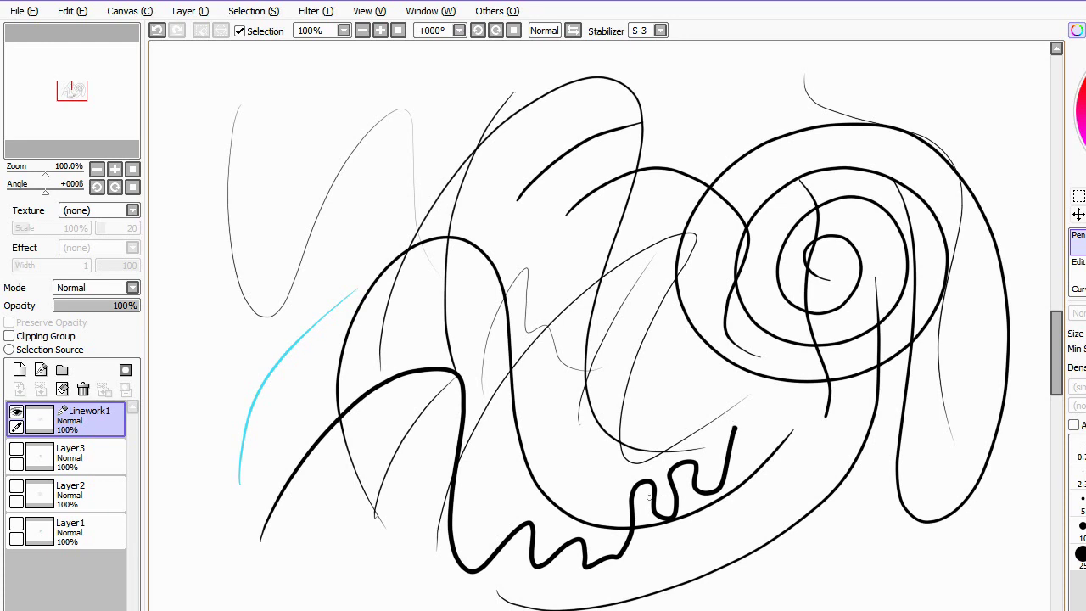
{"action": "mouse_move", "coordinate": [744, 397]}
{"action": "left_mouse_down"}
{"action": "mouse_move", "coordinate": [775, 393]}
{"action": "mouse_move", "coordinate": [879, 490]}
{"action": "left_mouse_up"}
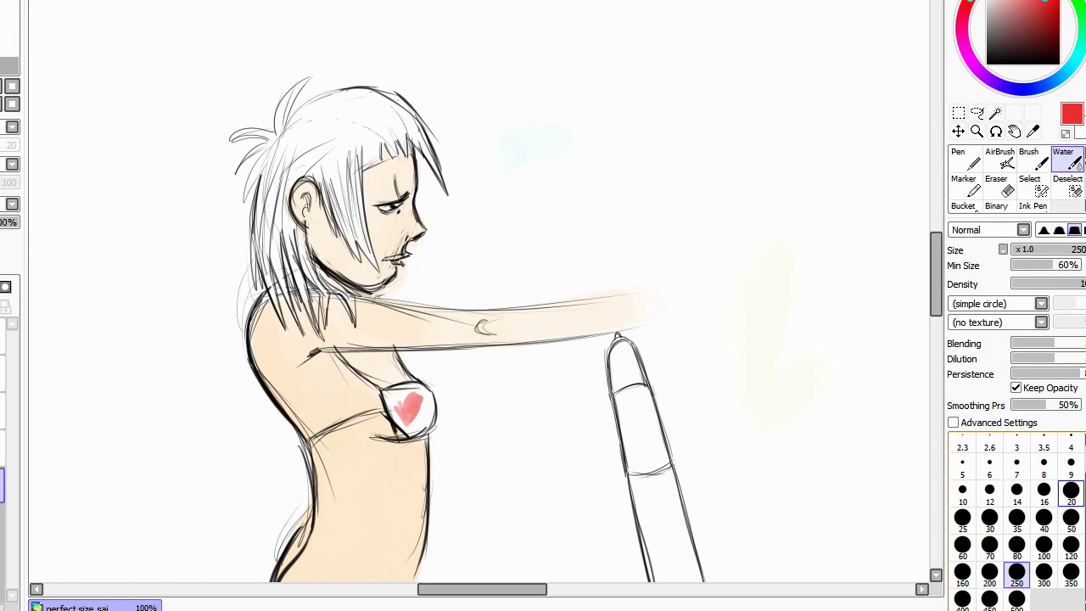
Step: Set the Water brush to size 250 and paint a large red patch beyond the character's outstretched arm
{"action": "scroll", "coordinate": [1044, 509], "scroll_direction": "up", "scroll_amount": 1}
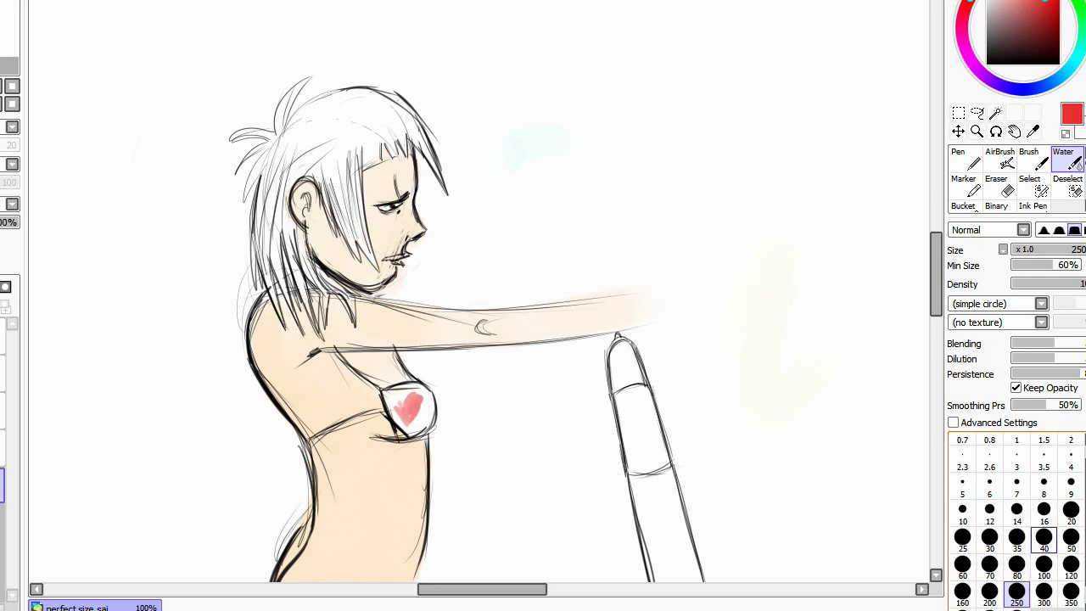
{"action": "left_click", "coordinate": [1043, 511]}
{"action": "left_click", "coordinate": [1044, 539]}
{"action": "left_click", "coordinate": [1044, 566]}
{"action": "left_click", "coordinate": [1017, 538]}
{"action": "left_click", "coordinate": [1016, 593]}
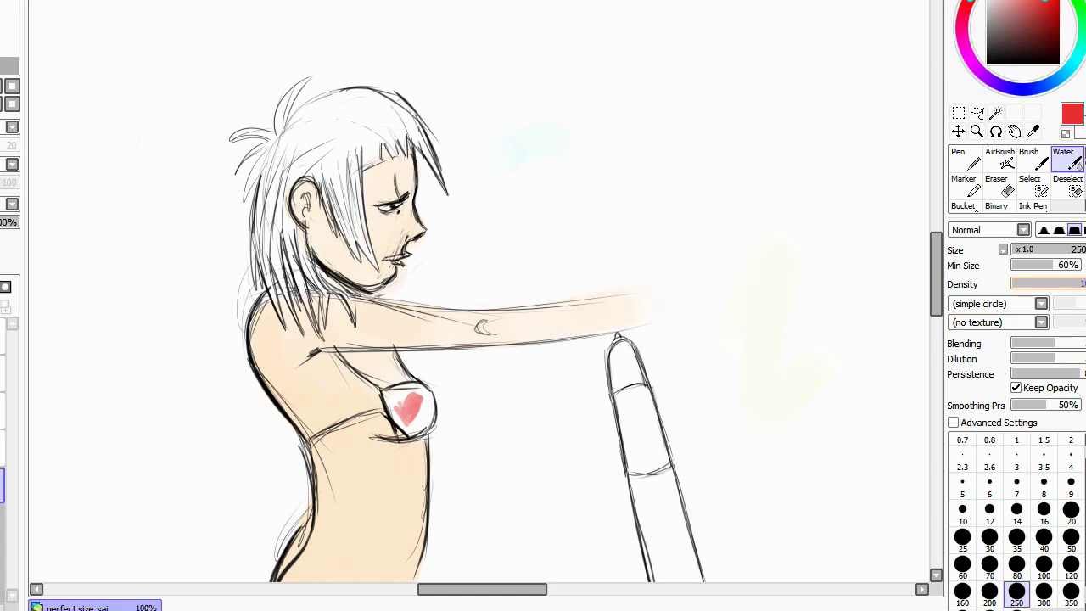
{"action": "mouse_move", "coordinate": [1085, 284]}
{"action": "left_mouse_down"}
{"action": "mouse_move", "coordinate": [1046, 284]}
{"action": "mouse_move", "coordinate": [1085, 284]}
{"action": "left_mouse_up"}
{"action": "mouse_move", "coordinate": [801, 218]}
{"action": "left_mouse_down"}
{"action": "mouse_move", "coordinate": [772, 286]}
{"action": "mouse_move", "coordinate": [854, 296]}
{"action": "left_mouse_up"}
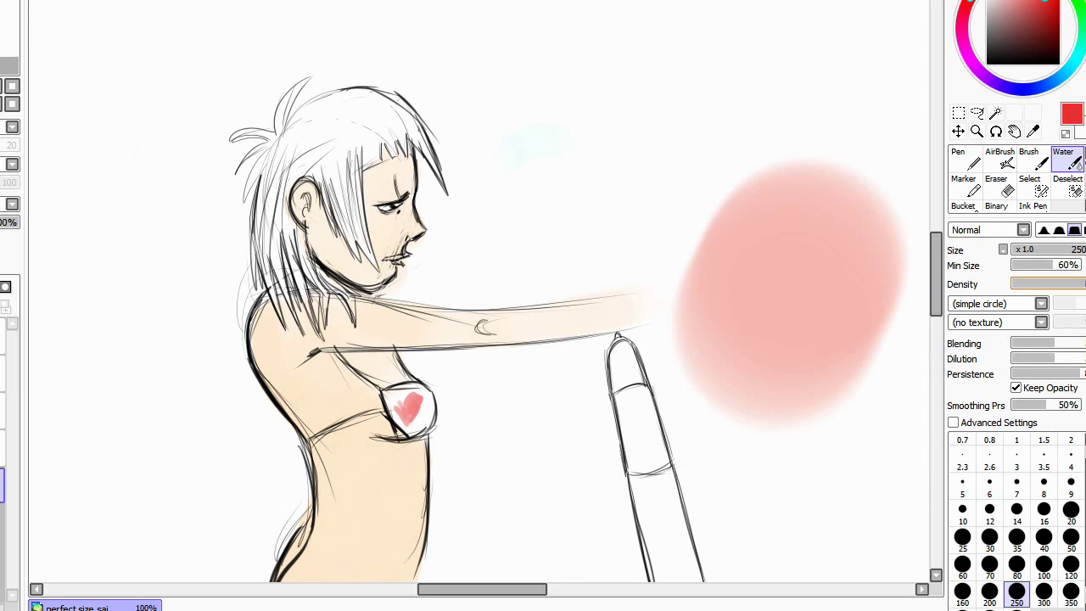
Step: Lower the brush density, paint a fainter red patch above the first one, and raise the density again
{"action": "left_click_drag", "start_coordinate": [1084, 284], "coordinate": [1029, 284]}
{"action": "mouse_move", "coordinate": [712, 128]}
{"action": "left_mouse_down"}
{"action": "mouse_move", "coordinate": [669, 174]}
{"action": "mouse_move", "coordinate": [663, 164]}
{"action": "mouse_move", "coordinate": [694, 139]}
{"action": "mouse_move", "coordinate": [685, 192]}
{"action": "left_mouse_up"}
{"action": "left_click_drag", "start_coordinate": [1028, 284], "coordinate": [1083, 283]}
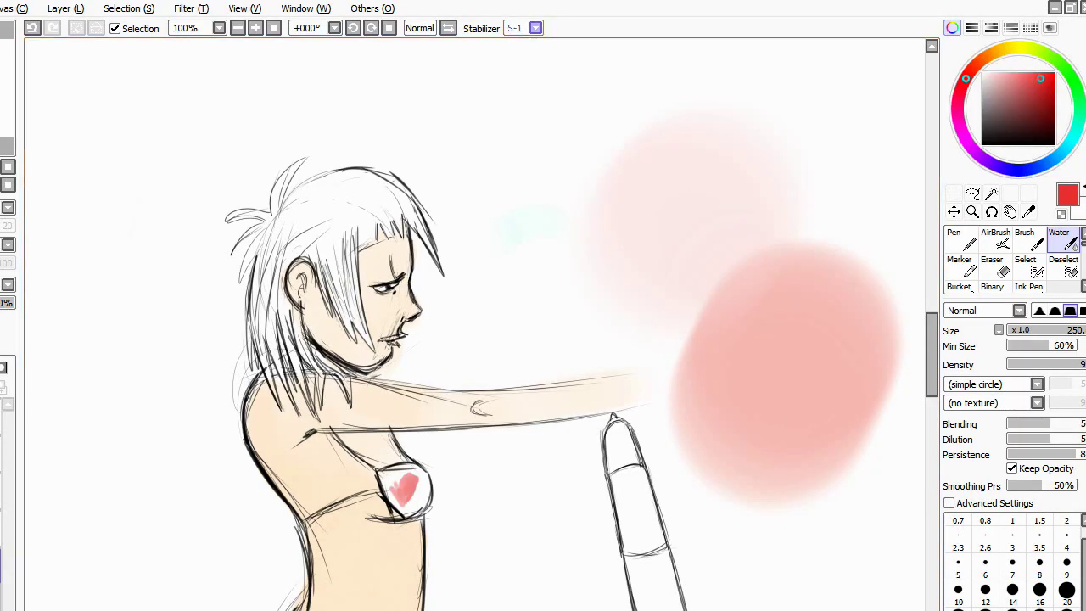
Step: Draw a black squiggle, short curves and a thick loop over the faint red patch with the Pen
{"action": "left_click", "coordinate": [535, 28]}
{"action": "left_click", "coordinate": [516, 247]}
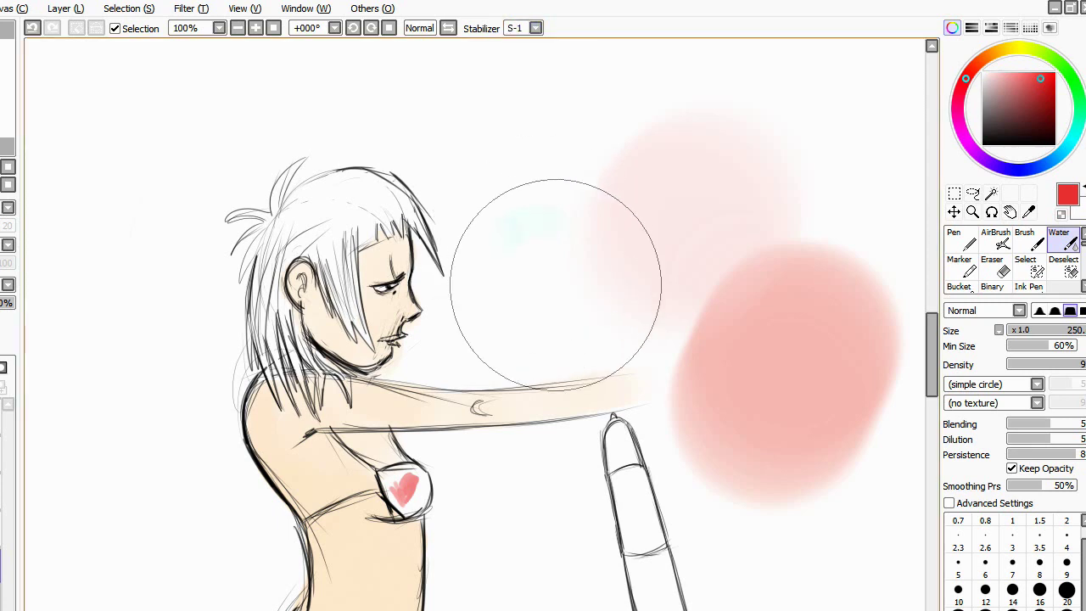
{"action": "left_click", "coordinate": [959, 239]}
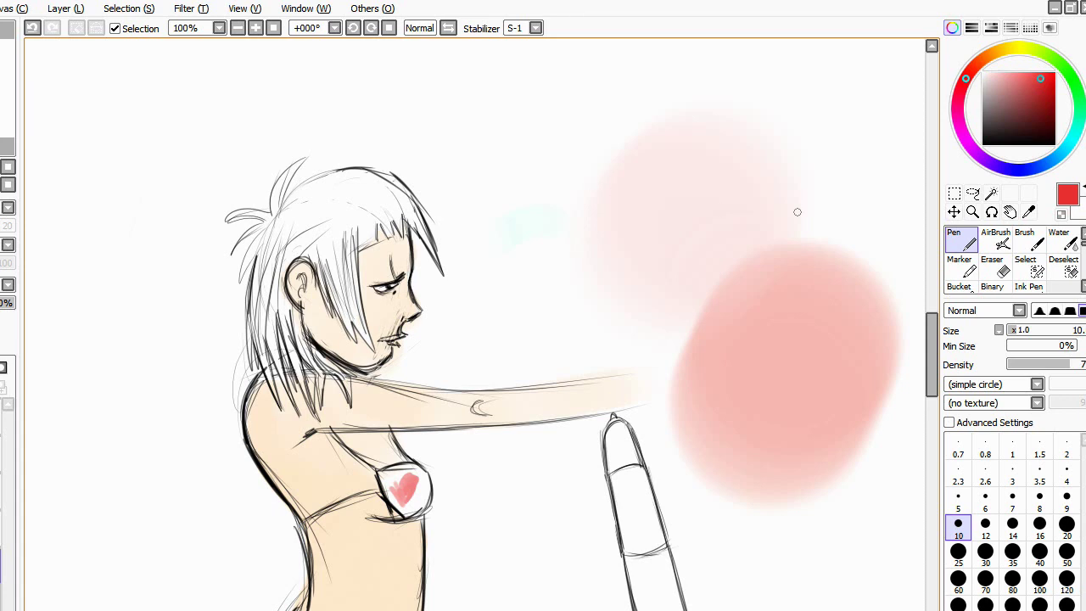
{"action": "left_click", "coordinate": [985, 143]}
{"action": "mouse_move", "coordinate": [517, 140]}
{"action": "left_mouse_down"}
{"action": "mouse_move", "coordinate": [547, 109]}
{"action": "mouse_move", "coordinate": [565, 154]}
{"action": "mouse_move", "coordinate": [609, 179]}
{"action": "left_mouse_up"}
{"action": "mouse_move", "coordinate": [573, 287]}
{"action": "left_mouse_down"}
{"action": "mouse_move", "coordinate": [658, 244]}
{"action": "mouse_move", "coordinate": [661, 225]}
{"action": "left_mouse_up"}
{"action": "mouse_move", "coordinate": [633, 283]}
{"action": "left_mouse_down"}
{"action": "mouse_move", "coordinate": [685, 223]}
{"action": "mouse_move", "coordinate": [654, 143]}
{"action": "mouse_move", "coordinate": [733, 228]}
{"action": "left_mouse_up"}
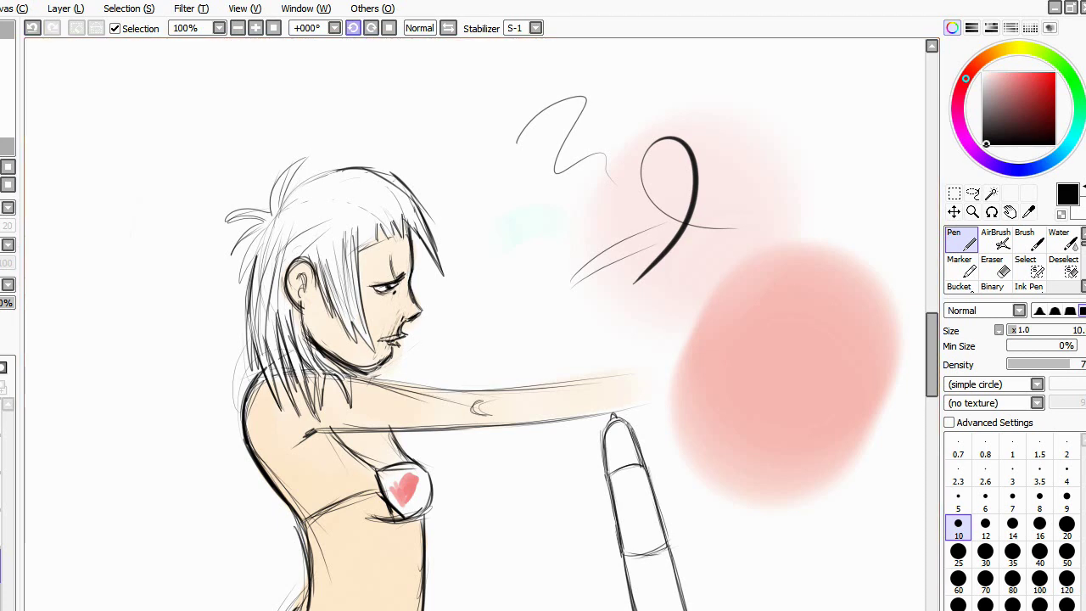
Step: Rotate the canvas view counterclockwise, draw two long black curves above the arm, and reset the rotation to 0°
{"action": "left_click", "coordinate": [353, 28]}
{"action": "left_click", "coordinate": [353, 28]}
{"action": "left_click", "coordinate": [353, 28]}
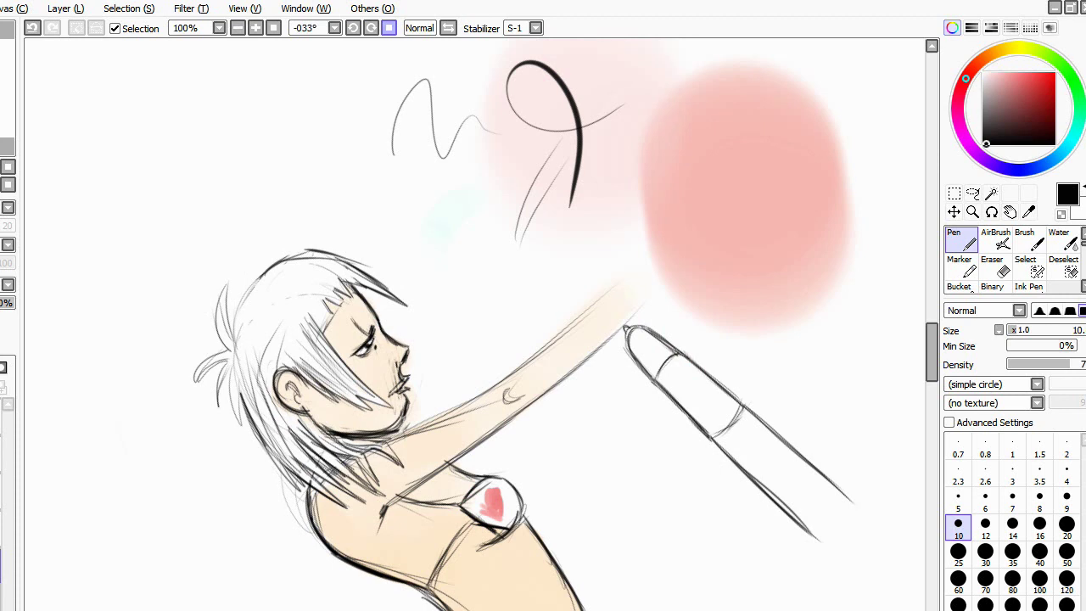
{"action": "mouse_move", "coordinate": [485, 328]}
{"action": "left_mouse_down"}
{"action": "mouse_move", "coordinate": [540, 280]}
{"action": "mouse_move", "coordinate": [668, 96]}
{"action": "left_mouse_up"}
{"action": "left_click_drag", "start_coordinate": [550, 310], "coordinate": [709, 99]}
{"action": "left_click", "coordinate": [370, 28]}
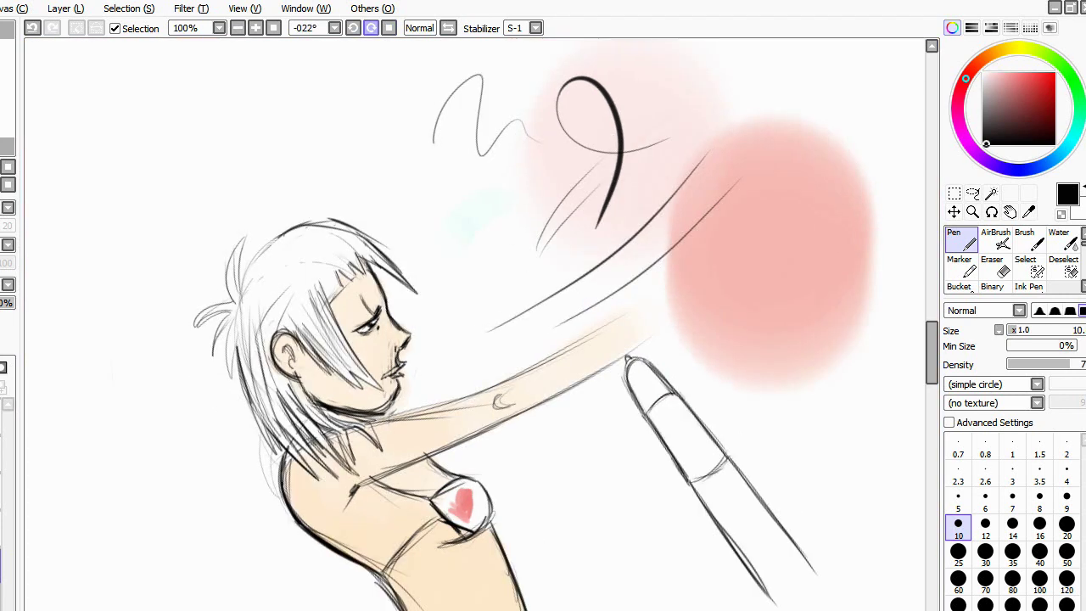
{"action": "left_click", "coordinate": [389, 28]}
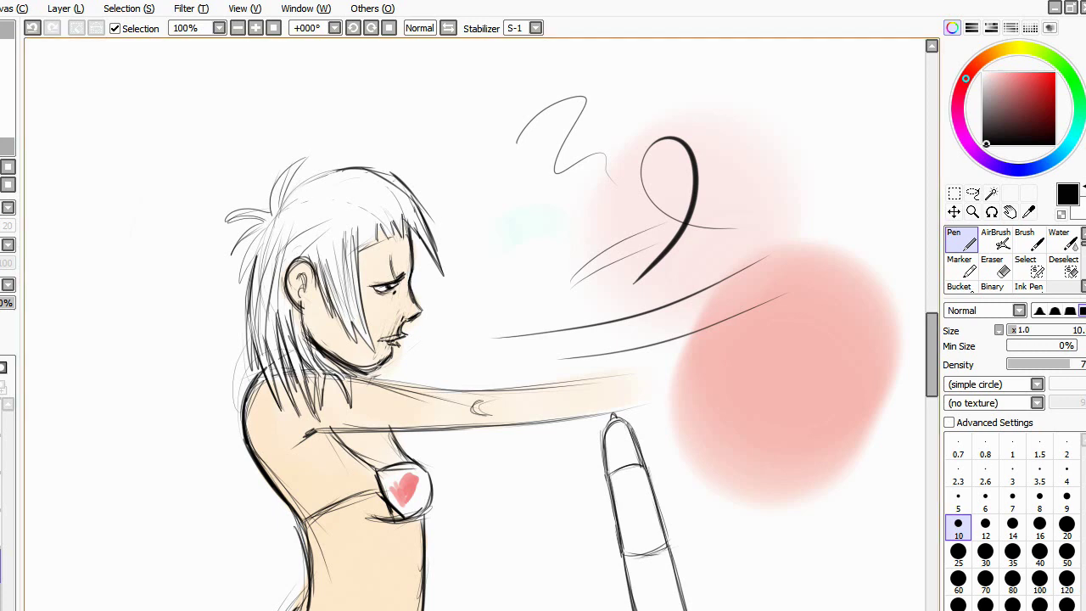
{"action": "double_click", "coordinate": [0, 565]}
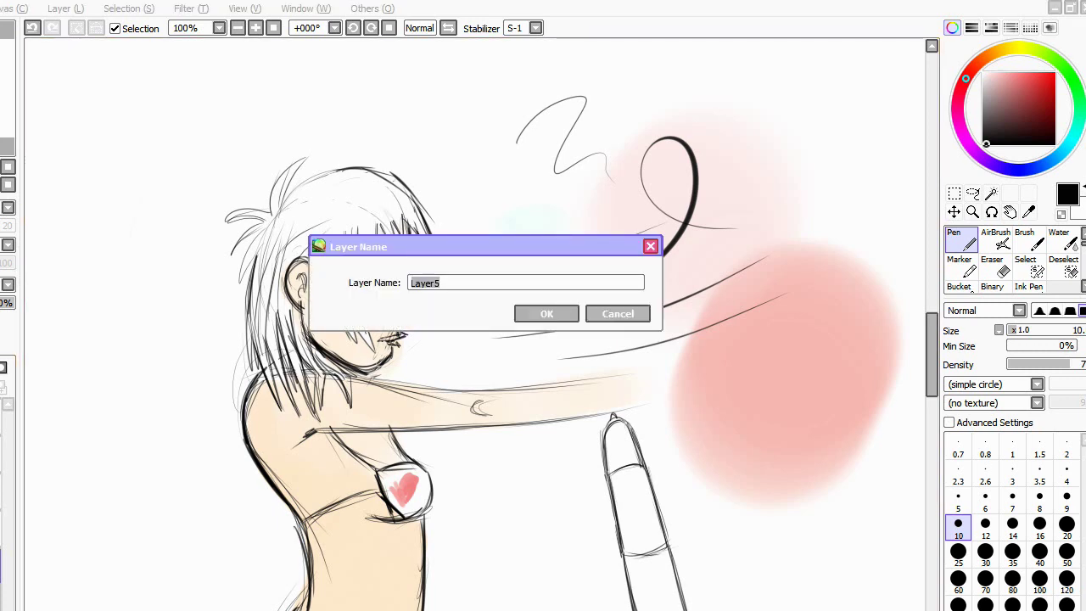
{"action": "key", "text": "Return"}
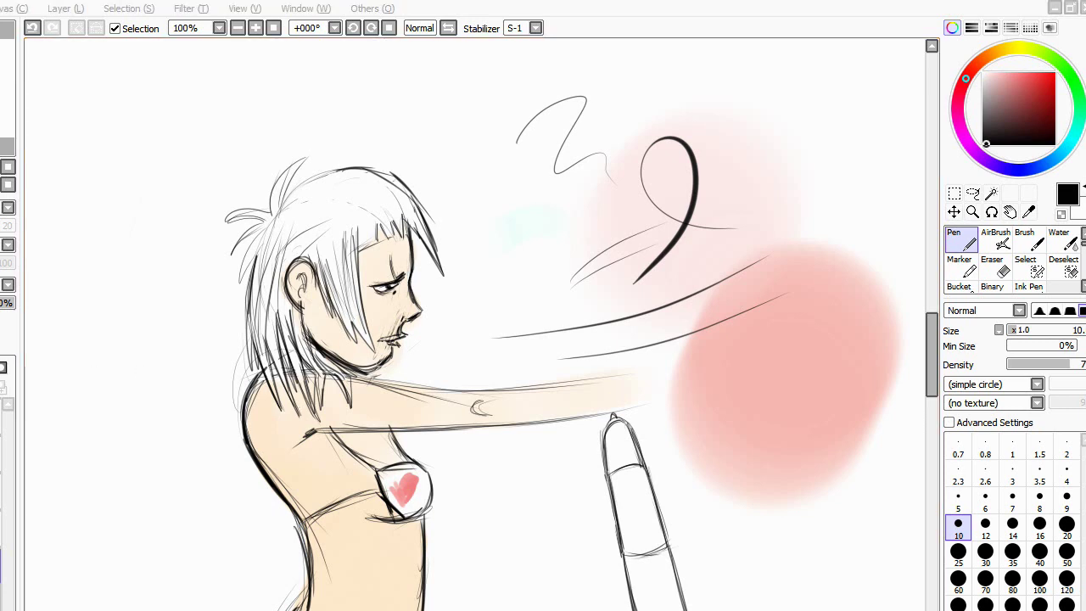
{"action": "key", "text": "F10"}
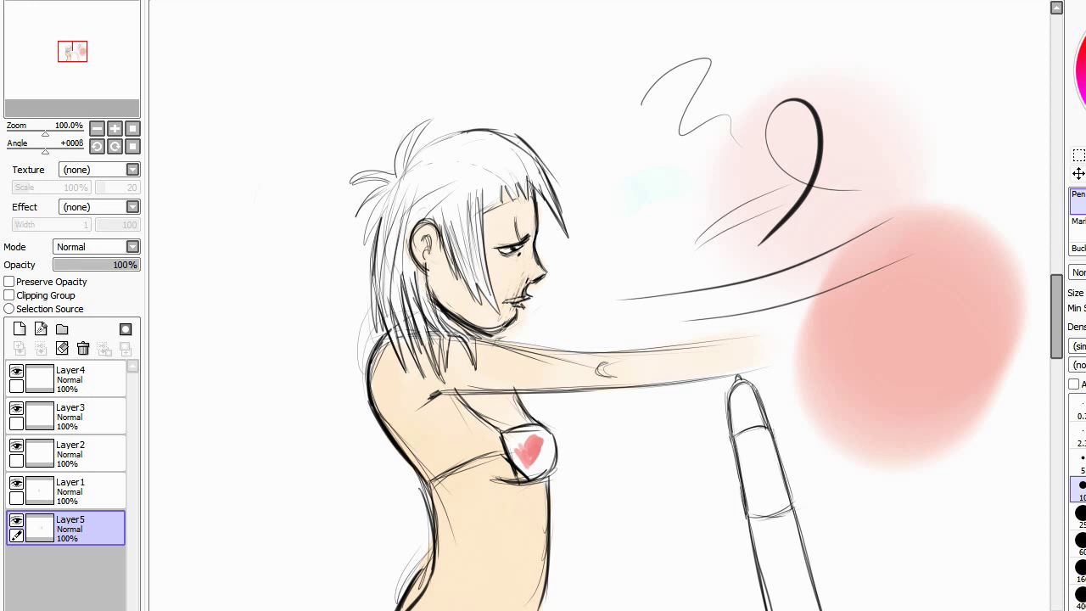
Step: Lower Layer5's opacity to 31% and raise it back to 96%
{"action": "left_click_drag", "start_coordinate": [136, 264], "coordinate": [80, 264]}
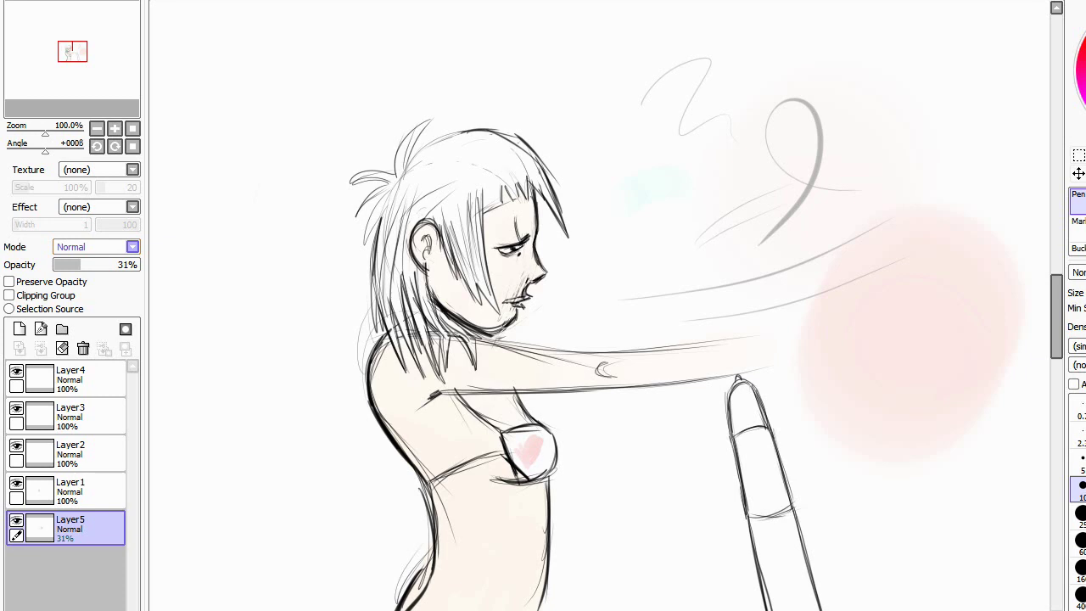
{"action": "mouse_move", "coordinate": [81, 265]}
{"action": "left_mouse_down"}
{"action": "mouse_move", "coordinate": [137, 265]}
{"action": "mouse_move", "coordinate": [65, 265]}
{"action": "mouse_move", "coordinate": [134, 265]}
{"action": "left_mouse_up"}
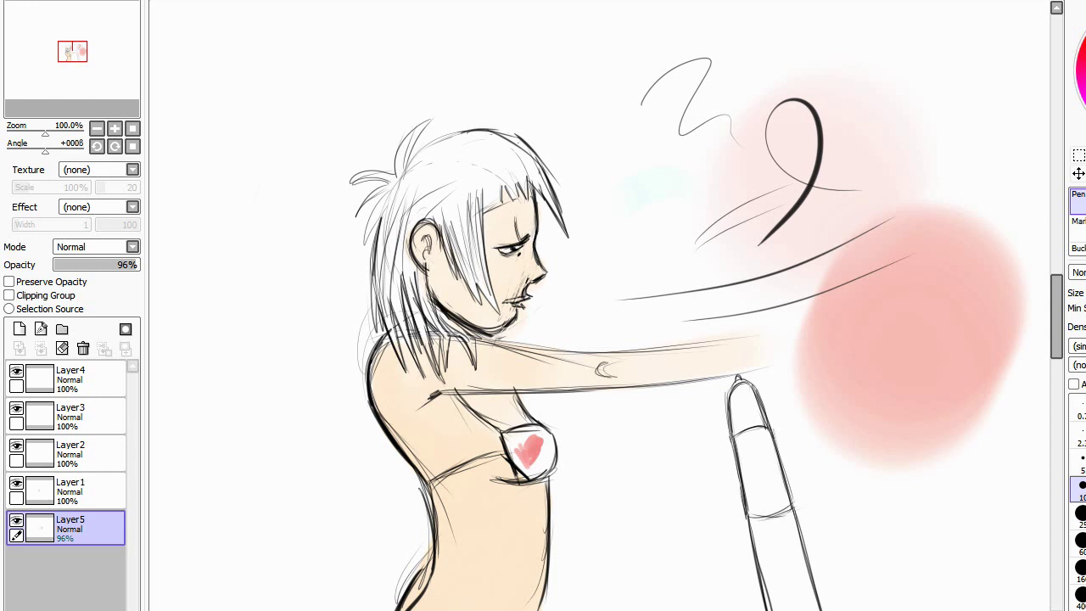
{"action": "mouse_move", "coordinate": [672, 190]}
{"action": "left_mouse_down"}
{"action": "mouse_move", "coordinate": [724, 157]}
{"action": "mouse_move", "coordinate": [748, 181]}
{"action": "left_mouse_up"}
{"action": "mouse_move", "coordinate": [839, 134]}
{"action": "left_mouse_down"}
{"action": "mouse_move", "coordinate": [890, 161]}
{"action": "mouse_move", "coordinate": [925, 211]}
{"action": "left_mouse_up"}
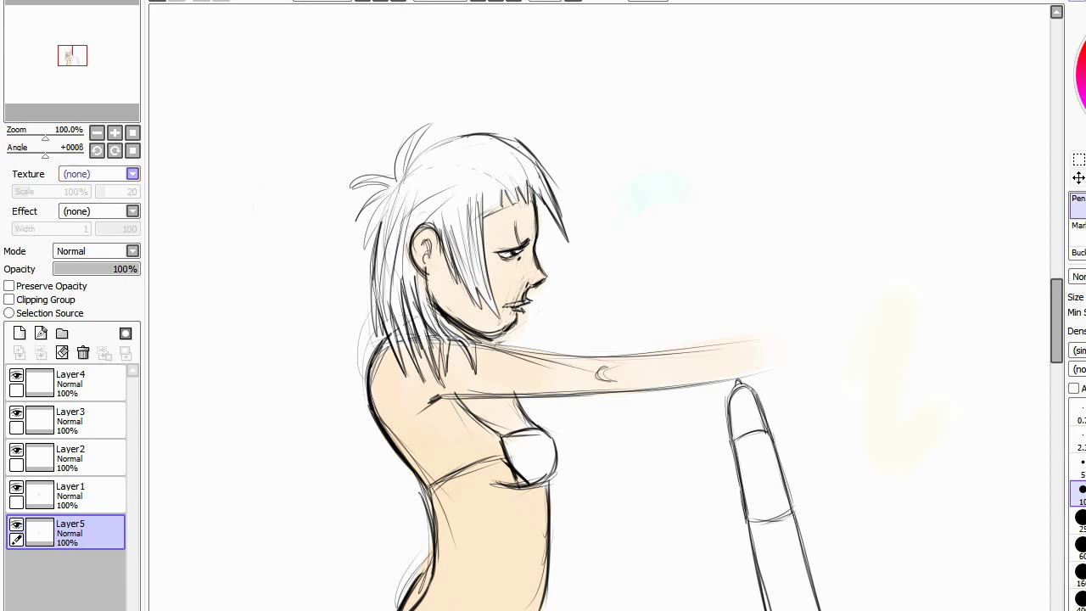
Step: Apply the Canvas texture to Layer5, draw a wavy black test stroke above the arm, and undo the stroke
{"action": "left_click", "coordinate": [94, 173]}
{"action": "left_click", "coordinate": [78, 202]}
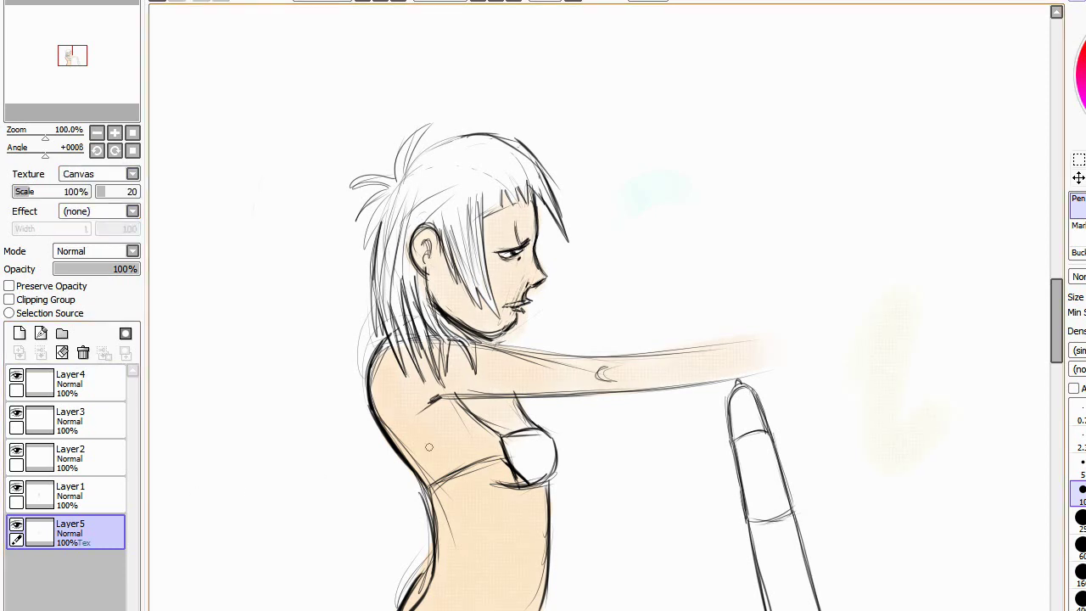
{"action": "left_click_drag", "start_coordinate": [644, 268], "coordinate": [818, 271]}
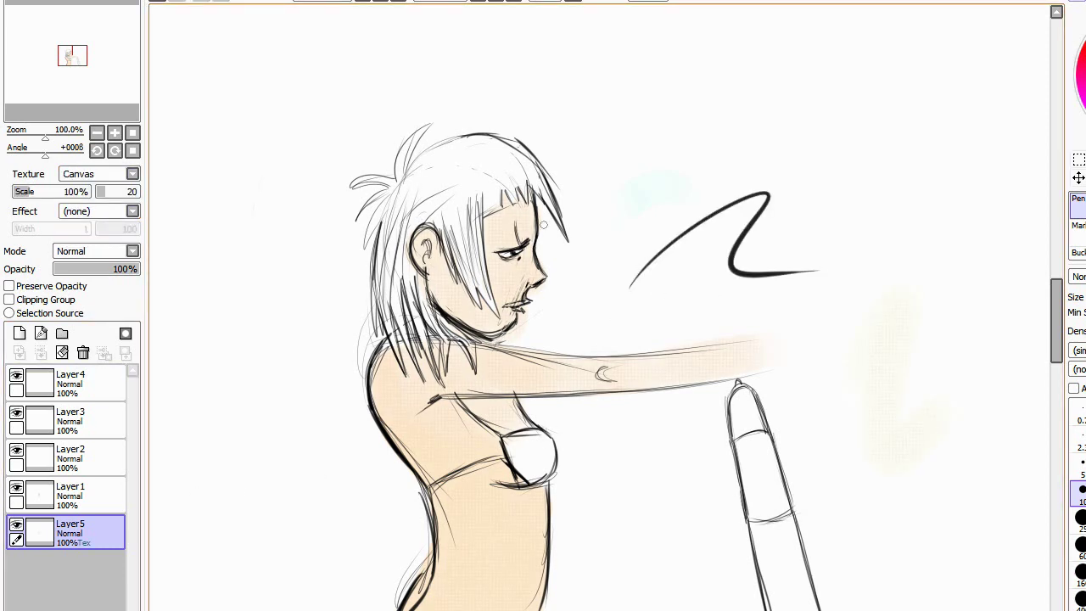
{"action": "key", "text": "ctrl+z"}
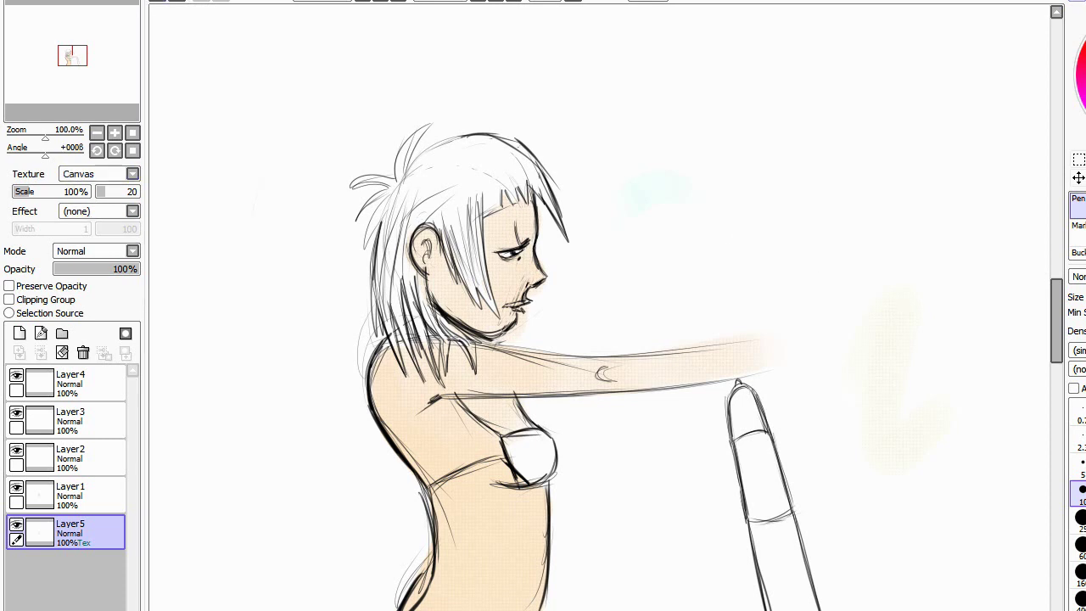
Step: Try Layer5's Canvas texture at 350% scale and strength 78, reduce it to 138% and 50, and remove the texture
{"action": "left_click", "coordinate": [93, 173]}
{"action": "left_click", "coordinate": [78, 202]}
{"action": "left_click_drag", "start_coordinate": [31, 192], "coordinate": [130, 191]}
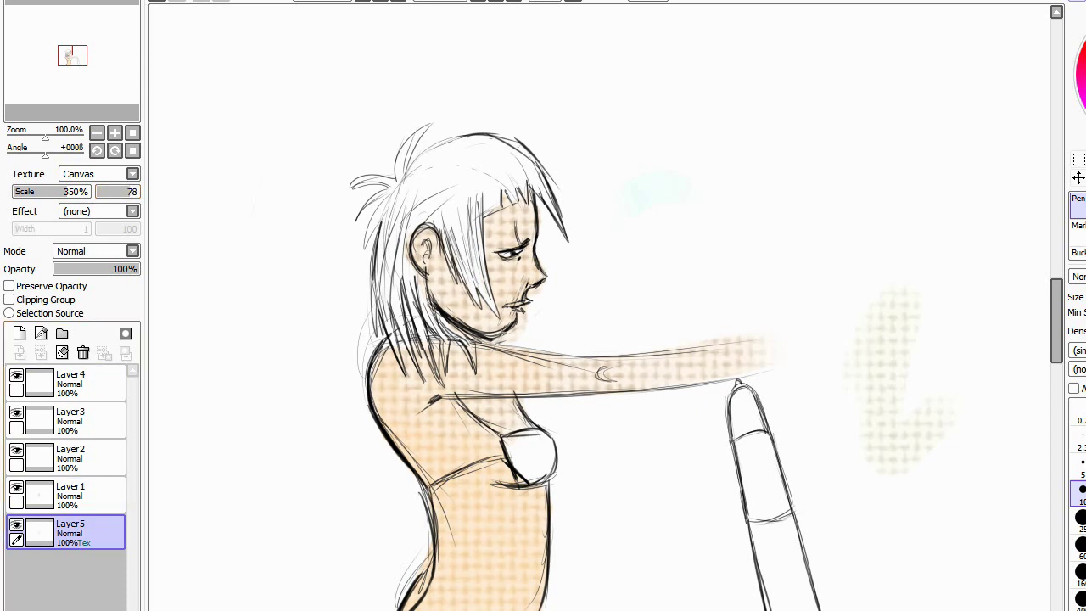
{"action": "left_click_drag", "start_coordinate": [56, 192], "coordinate": [34, 192]}
{"action": "left_click", "coordinate": [118, 192]}
{"action": "left_click", "coordinate": [132, 173]}
{"action": "left_click", "coordinate": [81, 183]}
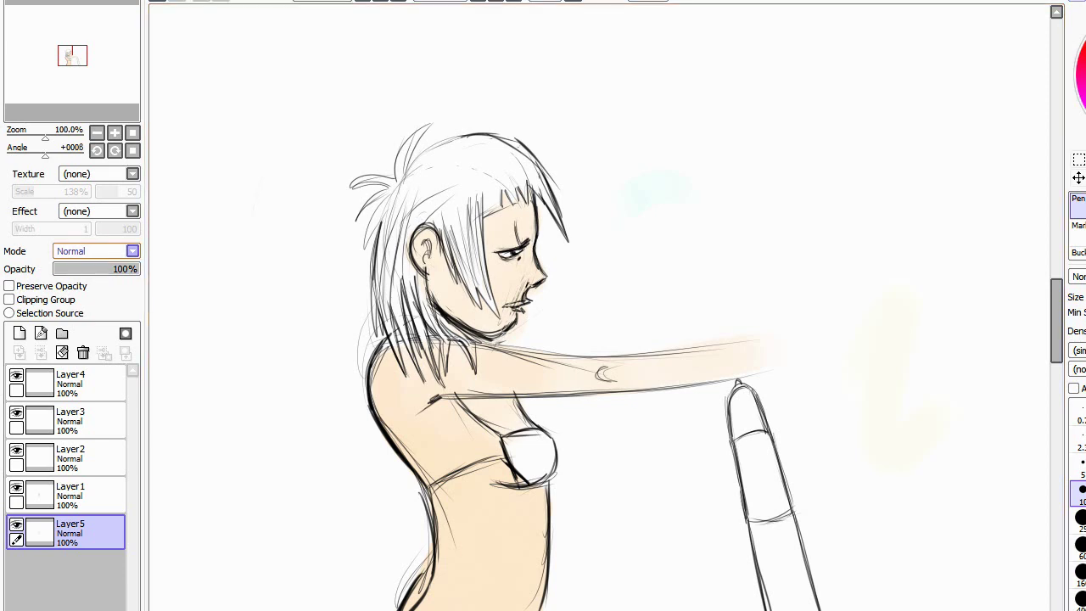
{"action": "left_click", "coordinate": [133, 252]}
{"action": "left_click", "coordinate": [72, 262]}
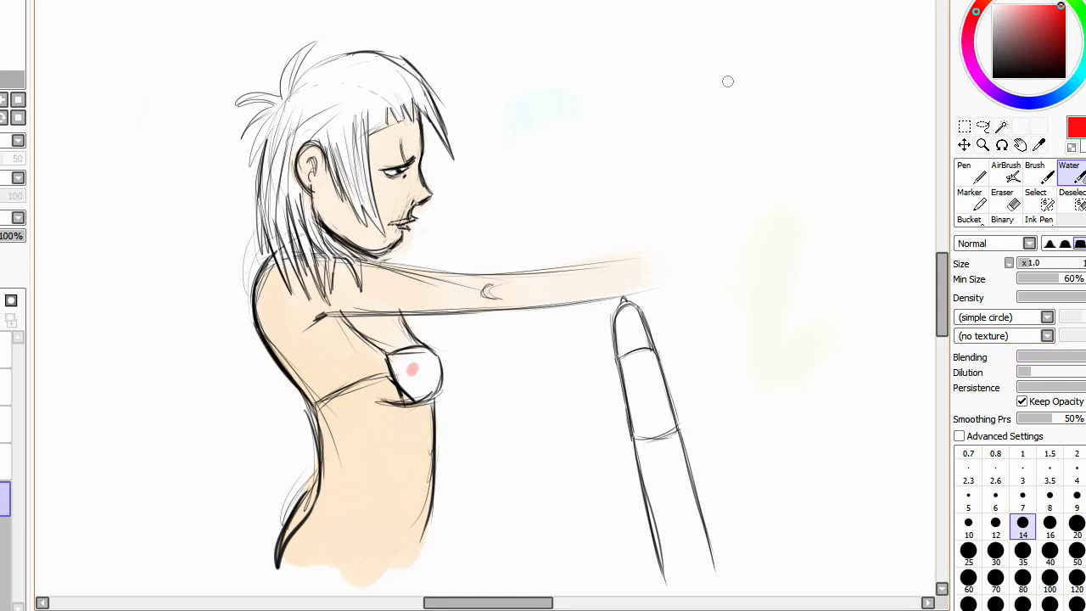
Step: Paint a diagonal red Water stroke above the arm, switch the color to blue, and paint looping blue strokes across it
{"action": "mouse_move", "coordinate": [713, 61]}
{"action": "left_mouse_down"}
{"action": "mouse_move", "coordinate": [660, 133]}
{"action": "mouse_move", "coordinate": [643, 194]}
{"action": "mouse_move", "coordinate": [715, 79]}
{"action": "left_mouse_up"}
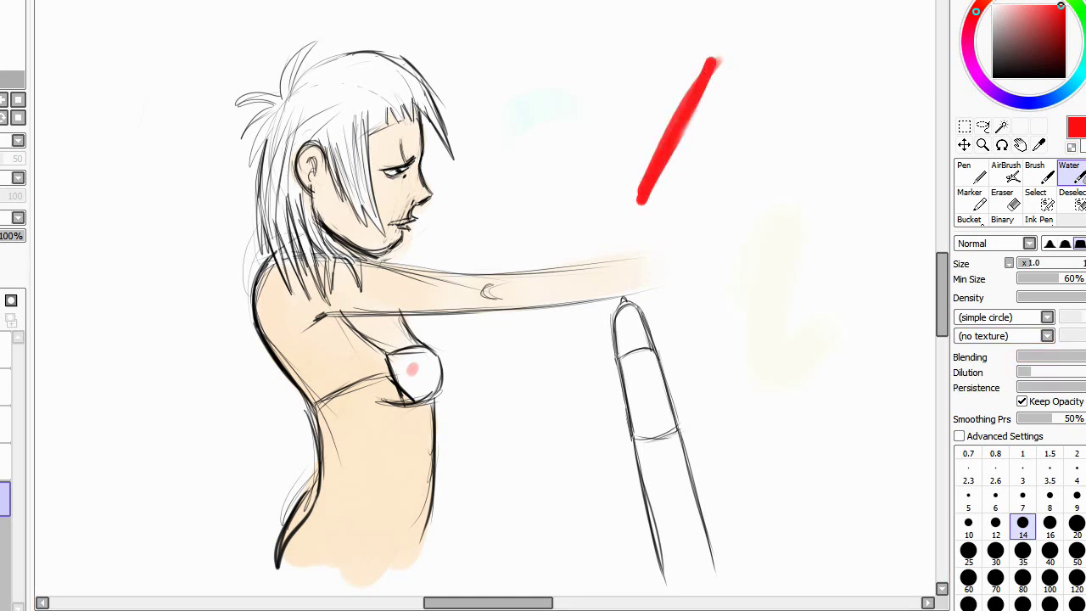
{"action": "left_click", "coordinate": [1032, 102]}
{"action": "left_click_drag", "start_coordinate": [1056, 15], "coordinate": [1063, 11]}
{"action": "mouse_move", "coordinate": [735, 117]}
{"action": "left_mouse_down"}
{"action": "mouse_move", "coordinate": [701, 179]}
{"action": "mouse_move", "coordinate": [681, 110]}
{"action": "mouse_move", "coordinate": [774, 123]}
{"action": "mouse_move", "coordinate": [803, 181]}
{"action": "mouse_move", "coordinate": [827, 152]}
{"action": "left_mouse_up"}
{"action": "mouse_move", "coordinate": [726, 65]}
{"action": "left_mouse_down"}
{"action": "mouse_move", "coordinate": [742, 20]}
{"action": "mouse_move", "coordinate": [748, 53]}
{"action": "left_mouse_up"}
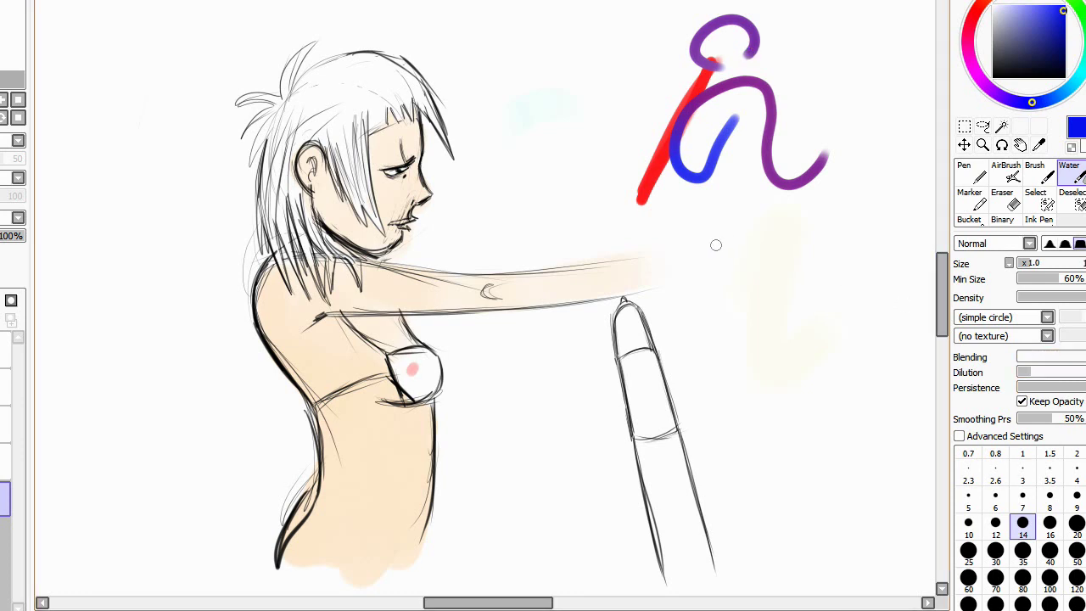
{"action": "mouse_move", "coordinate": [711, 241]}
{"action": "left_mouse_down"}
{"action": "mouse_move", "coordinate": [694, 170]}
{"action": "mouse_move", "coordinate": [802, 125]}
{"action": "mouse_move", "coordinate": [806, 227]}
{"action": "left_mouse_up"}
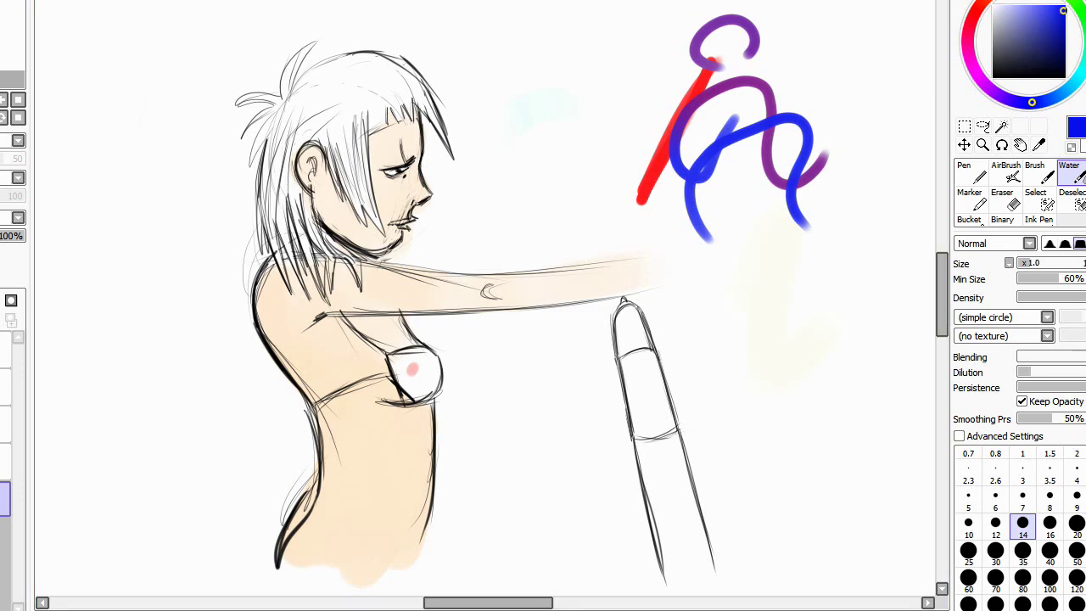
Step: Raise the Water brush's blending, vary its dilution, and paint looping blue test strokes over the pale yellow patch
{"action": "left_click_drag", "start_coordinate": [1061, 356], "coordinate": [1018, 371]}
{"action": "mouse_move", "coordinate": [824, 347]}
{"action": "left_mouse_down"}
{"action": "mouse_move", "coordinate": [793, 436]}
{"action": "mouse_move", "coordinate": [773, 414]}
{"action": "left_mouse_up"}
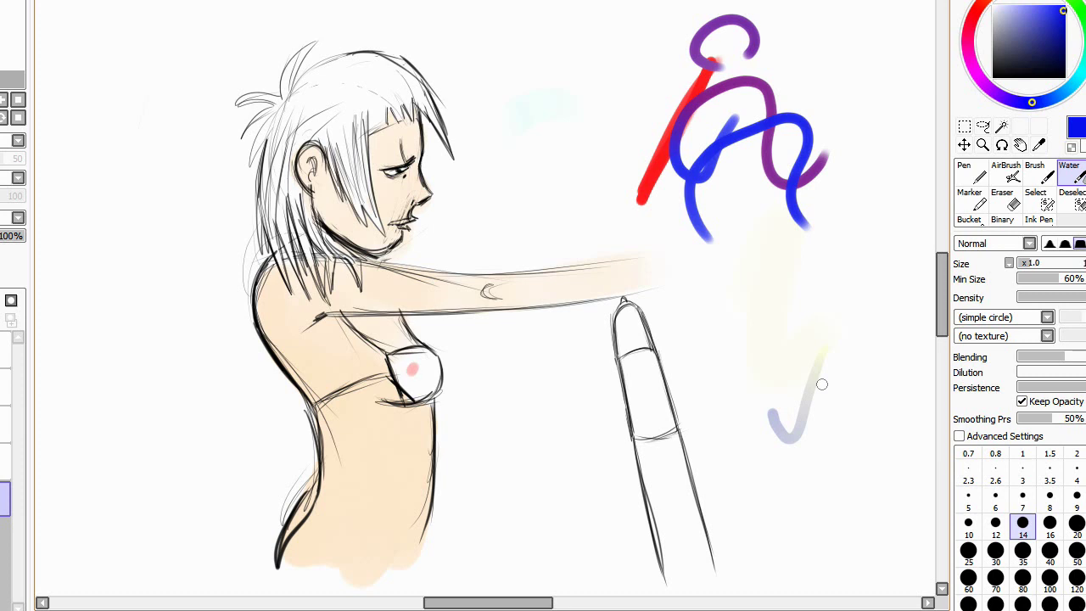
{"action": "mouse_move", "coordinate": [747, 378]}
{"action": "left_mouse_down"}
{"action": "mouse_move", "coordinate": [816, 292]}
{"action": "mouse_move", "coordinate": [836, 341]}
{"action": "mouse_move", "coordinate": [845, 448]}
{"action": "mouse_move", "coordinate": [810, 441]}
{"action": "mouse_move", "coordinate": [856, 310]}
{"action": "mouse_move", "coordinate": [888, 313]}
{"action": "left_mouse_up"}
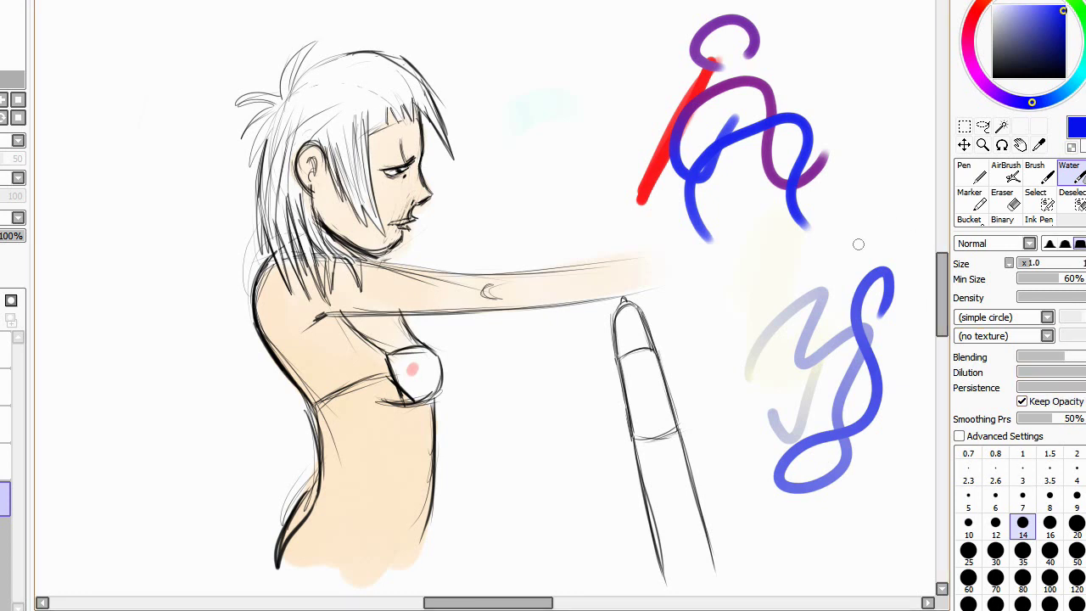
{"action": "mouse_move", "coordinate": [734, 306]}
{"action": "left_mouse_down"}
{"action": "mouse_move", "coordinate": [791, 367]}
{"action": "mouse_move", "coordinate": [883, 286]}
{"action": "mouse_move", "coordinate": [862, 374]}
{"action": "mouse_move", "coordinate": [909, 454]}
{"action": "mouse_move", "coordinate": [862, 527]}
{"action": "mouse_move", "coordinate": [790, 549]}
{"action": "left_mouse_up"}
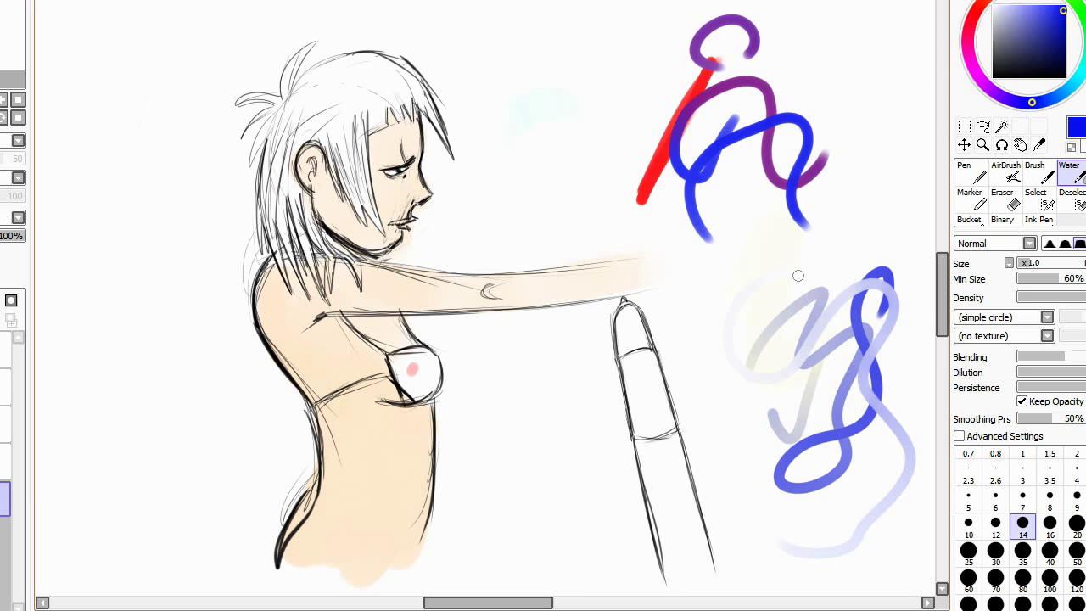
{"action": "left_click_drag", "start_coordinate": [1079, 371], "coordinate": [1057, 372]}
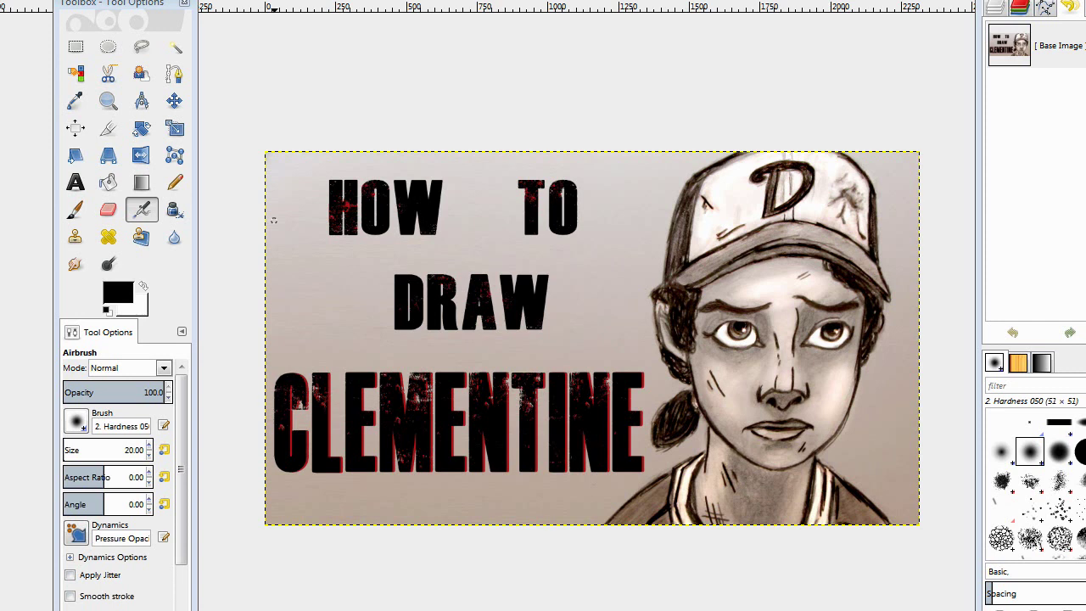
Step: In GIMP, blur part of the word DRAW with Blur/Sharpen, enlarge the brush to 639.54, and blur the character's face
{"action": "left_click", "coordinate": [174, 237]}
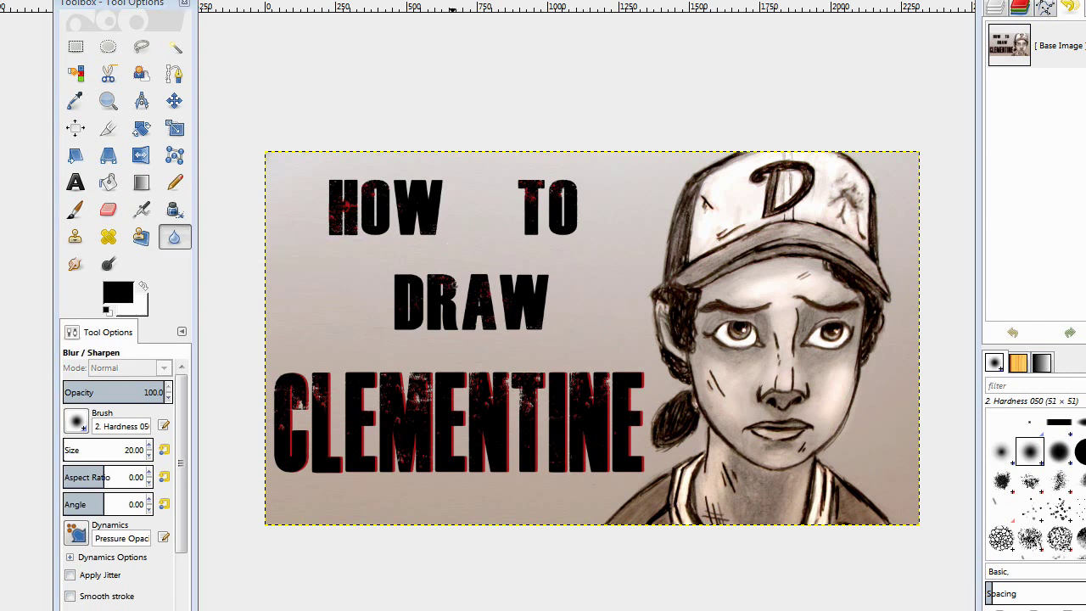
{"action": "left_click_drag", "start_coordinate": [445, 319], "coordinate": [465, 316]}
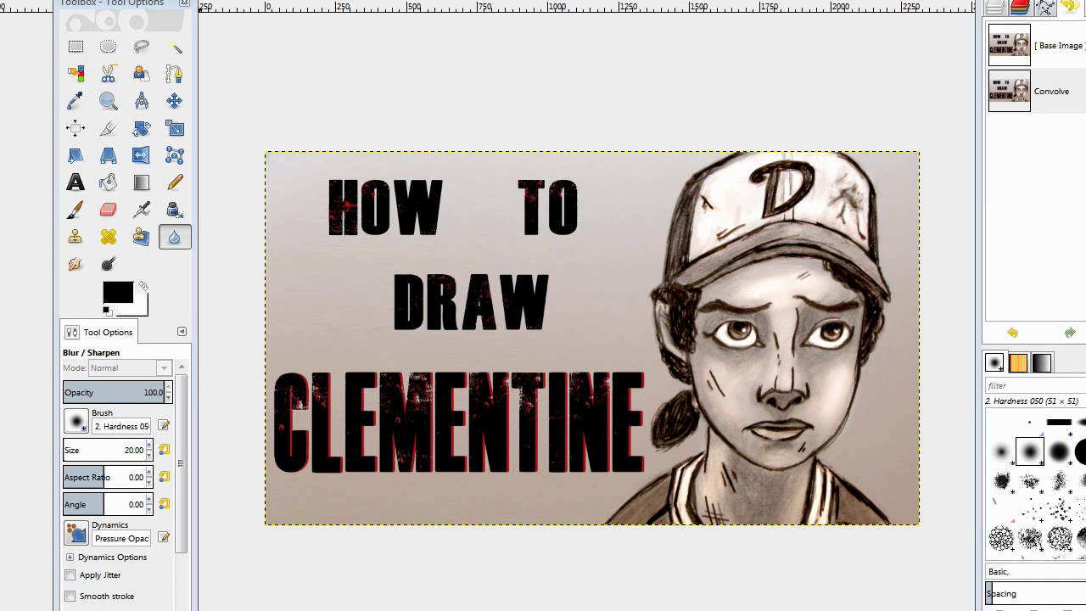
{"action": "left_click_drag", "start_coordinate": [91, 446], "coordinate": [114, 446]}
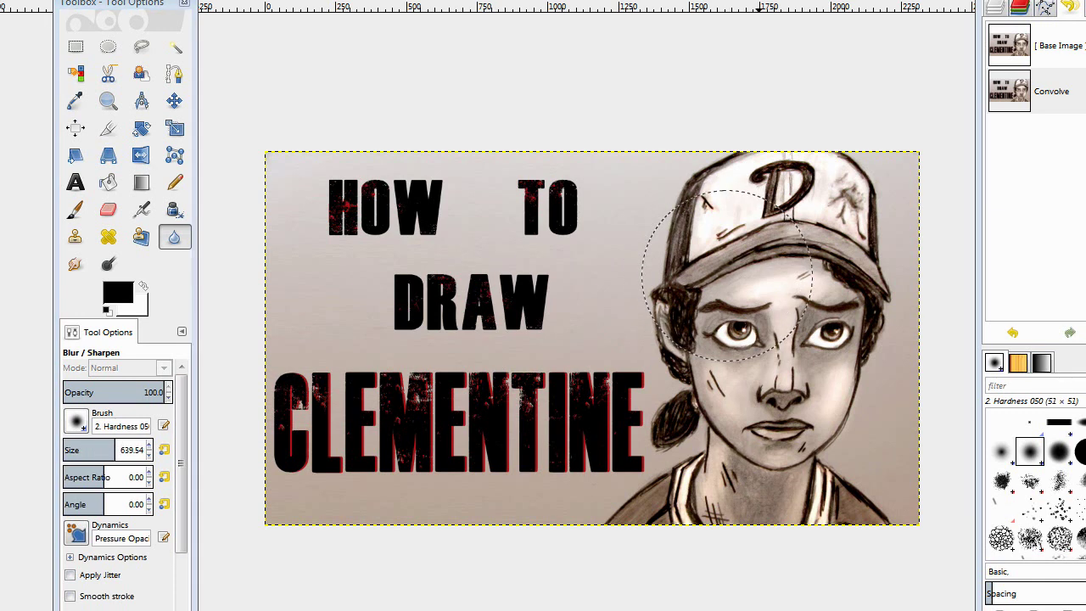
{"action": "left_click", "coordinate": [786, 297]}
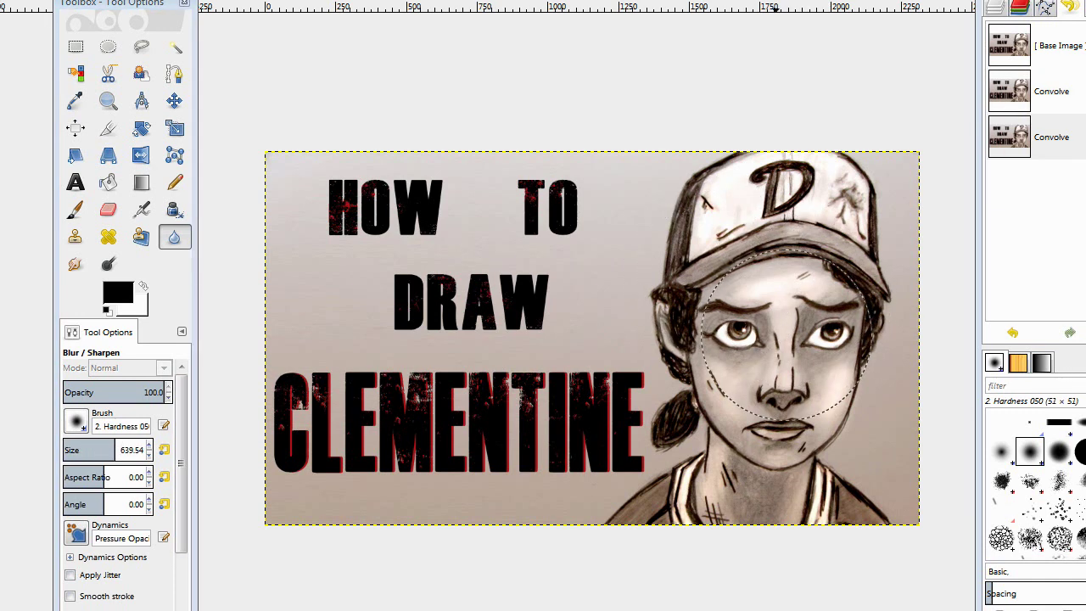
{"action": "left_click", "coordinate": [781, 321]}
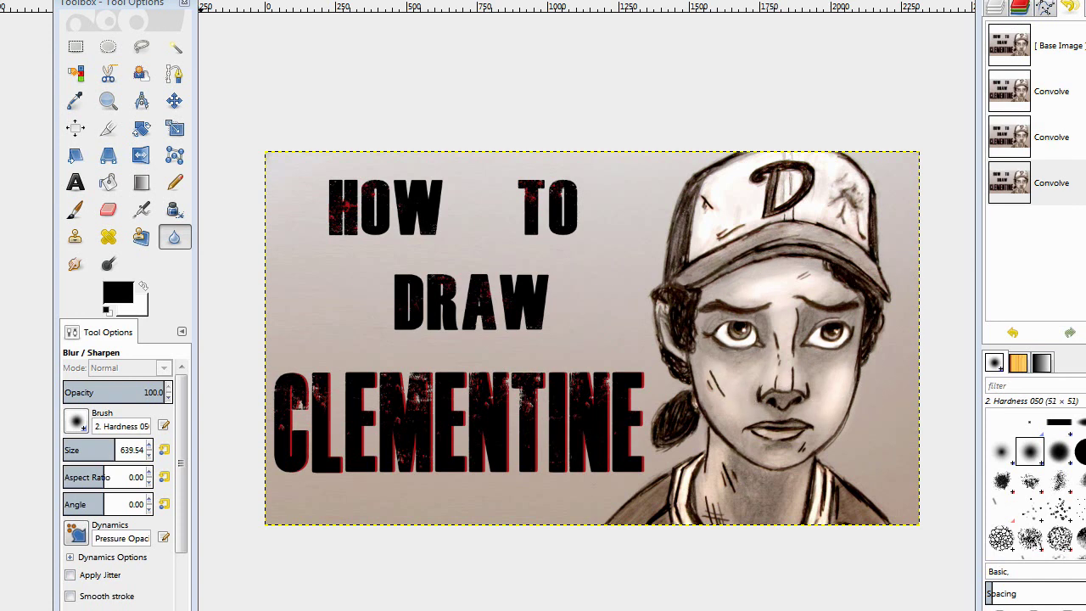
Step: Lighten the character's face and cap and the background around the word DRAW with Dodge/Burn set to Dodge
{"action": "left_click", "coordinate": [107, 263]}
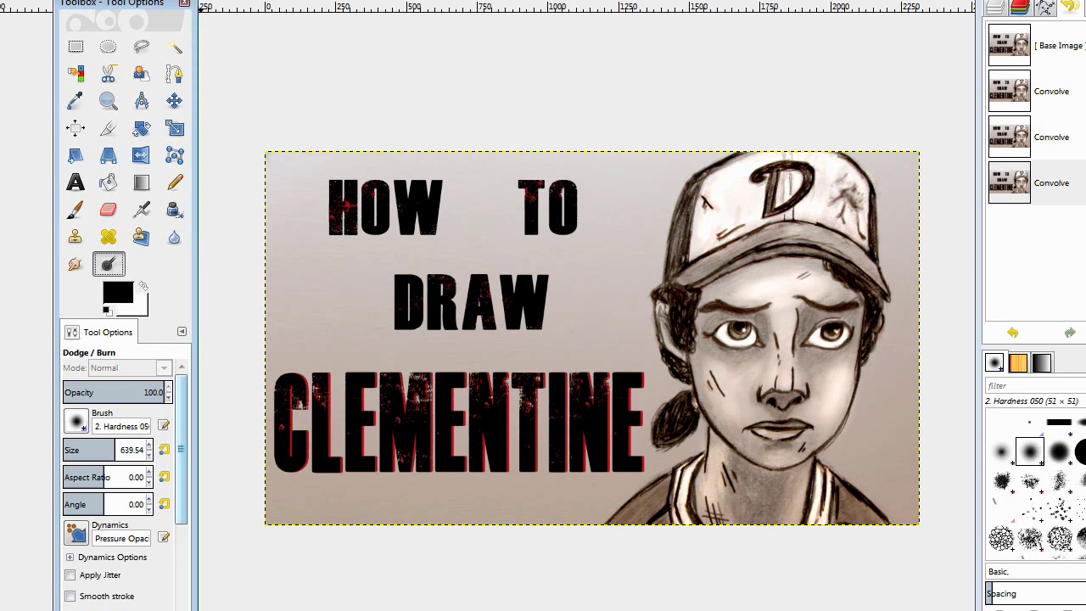
{"action": "mouse_move", "coordinate": [463, 311]}
{"action": "left_mouse_down"}
{"action": "mouse_move", "coordinate": [460, 291]}
{"action": "mouse_move", "coordinate": [475, 322]}
{"action": "left_mouse_up"}
{"action": "left_click_drag", "start_coordinate": [789, 272], "coordinate": [798, 301]}
{"action": "left_click", "coordinate": [747, 387]}
{"action": "left_click", "coordinate": [826, 387]}
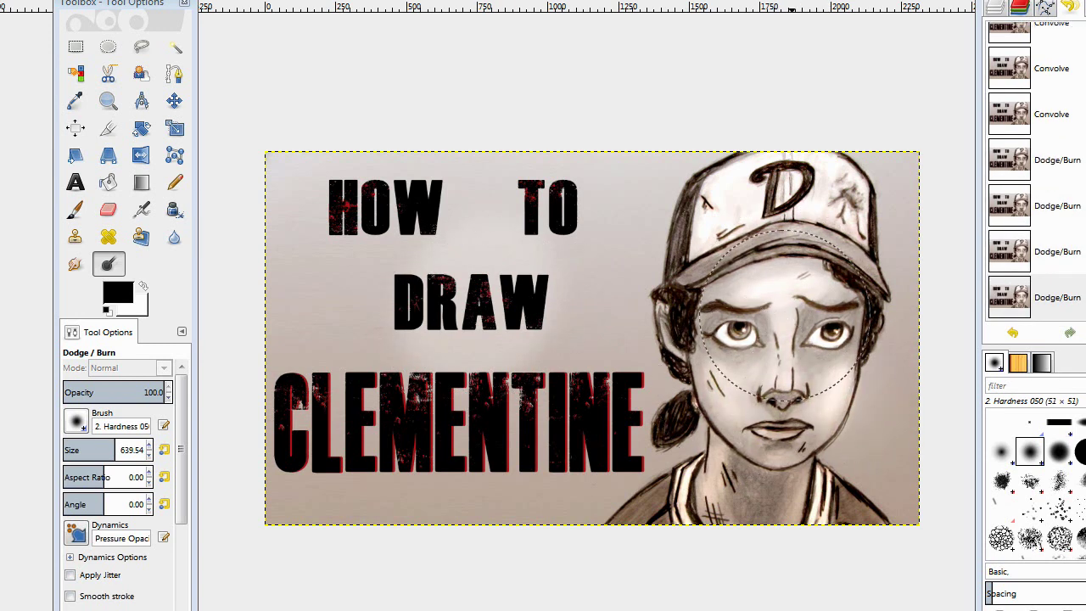
{"action": "mouse_move", "coordinate": [767, 240]}
{"action": "left_mouse_down"}
{"action": "mouse_move", "coordinate": [739, 207]}
{"action": "mouse_move", "coordinate": [843, 190]}
{"action": "mouse_move", "coordinate": [821, 203]}
{"action": "mouse_move", "coordinate": [792, 177]}
{"action": "mouse_move", "coordinate": [851, 173]}
{"action": "mouse_move", "coordinate": [882, 196]}
{"action": "mouse_move", "coordinate": [862, 244]}
{"action": "mouse_move", "coordinate": [779, 235]}
{"action": "mouse_move", "coordinate": [694, 267]}
{"action": "mouse_move", "coordinate": [686, 231]}
{"action": "mouse_move", "coordinate": [650, 219]}
{"action": "left_mouse_up"}
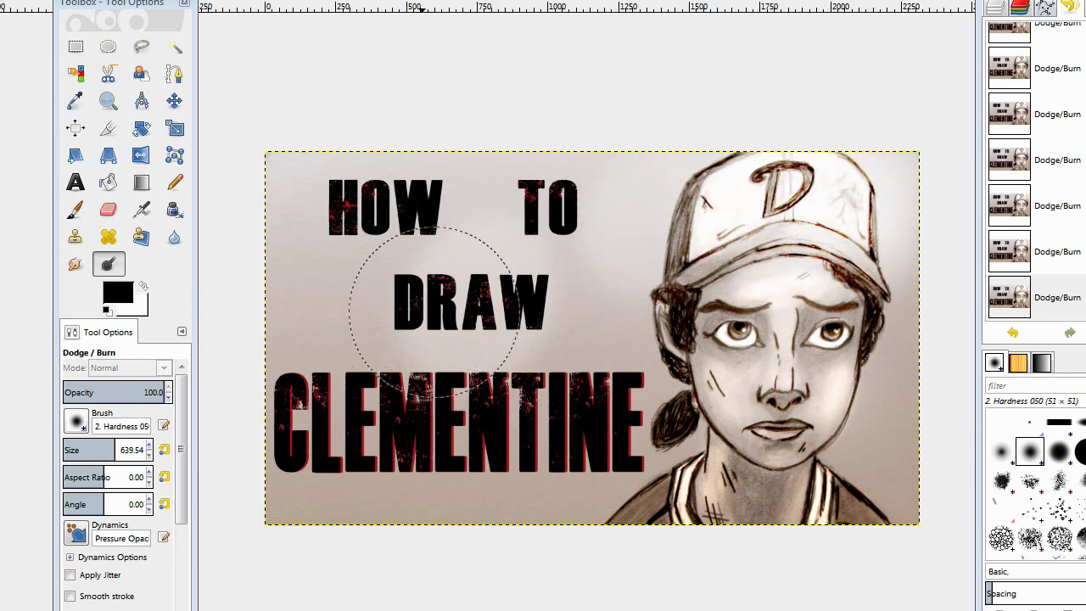
{"action": "scroll", "coordinate": [181, 449], "scroll_direction": "down", "scroll_amount": 3}
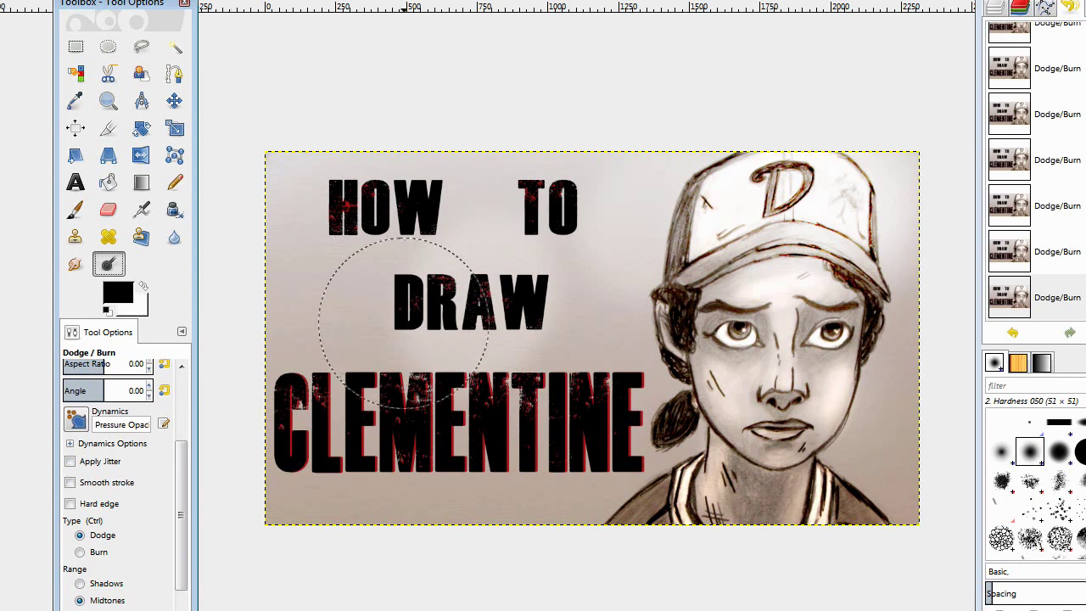
{"action": "mouse_move", "coordinate": [405, 331]}
{"action": "left_mouse_down"}
{"action": "mouse_move", "coordinate": [481, 304]}
{"action": "mouse_move", "coordinate": [448, 336]}
{"action": "mouse_move", "coordinate": [351, 386]}
{"action": "mouse_move", "coordinate": [545, 263]}
{"action": "mouse_move", "coordinate": [539, 277]}
{"action": "mouse_move", "coordinate": [549, 250]}
{"action": "mouse_move", "coordinate": [386, 311]}
{"action": "mouse_move", "coordinate": [379, 339]}
{"action": "mouse_move", "coordinate": [353, 341]}
{"action": "mouse_move", "coordinate": [523, 257]}
{"action": "mouse_move", "coordinate": [486, 284]}
{"action": "mouse_move", "coordinate": [515, 303]}
{"action": "mouse_move", "coordinate": [457, 306]}
{"action": "mouse_move", "coordinate": [536, 253]}
{"action": "mouse_move", "coordinate": [504, 302]}
{"action": "mouse_move", "coordinate": [539, 239]}
{"action": "mouse_move", "coordinate": [521, 255]}
{"action": "mouse_move", "coordinate": [354, 273]}
{"action": "left_mouse_up"}
Step: Smudge the ends of the words TO and DRAW, the cap's outer edge, and one of the character's eyes
{"action": "left_click", "coordinate": [74, 264]}
{"action": "mouse_move", "coordinate": [513, 301]}
{"action": "left_mouse_down"}
{"action": "mouse_move", "coordinate": [552, 262]}
{"action": "mouse_move", "coordinate": [563, 268]}
{"action": "mouse_move", "coordinate": [577, 195]}
{"action": "mouse_move", "coordinate": [626, 218]}
{"action": "mouse_move", "coordinate": [654, 269]}
{"action": "left_mouse_up"}
{"action": "left_click_drag", "start_coordinate": [651, 315], "coordinate": [666, 278]}
{"action": "left_click_drag", "start_coordinate": [750, 334], "coordinate": [726, 341]}
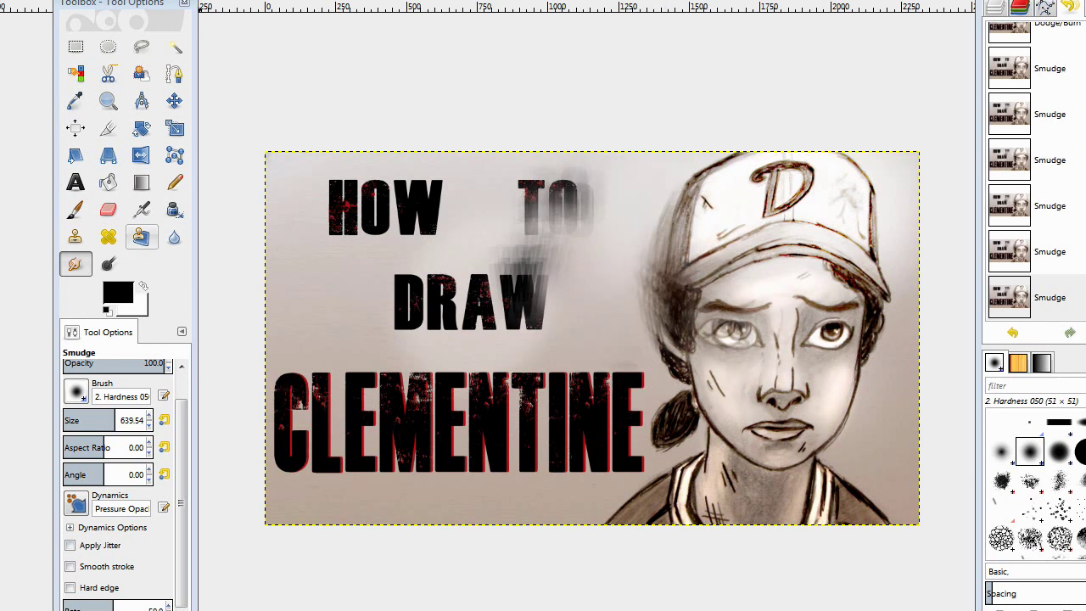
Step: Erase the area between the lettering and the cap, and crop the image to a small region around the word DRAW
{"action": "left_click", "coordinate": [107, 210]}
{"action": "left_click_drag", "start_coordinate": [586, 280], "coordinate": [632, 191]}
{"action": "left_click", "coordinate": [108, 128]}
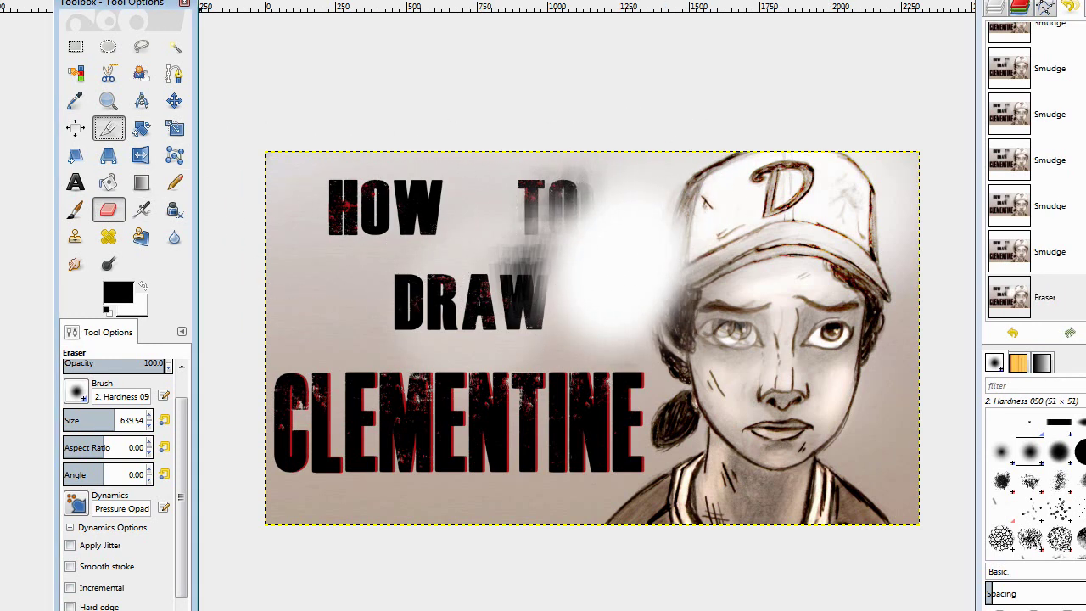
{"action": "left_click_drag", "start_coordinate": [334, 238], "coordinate": [458, 303]}
{"action": "key", "text": "Return"}
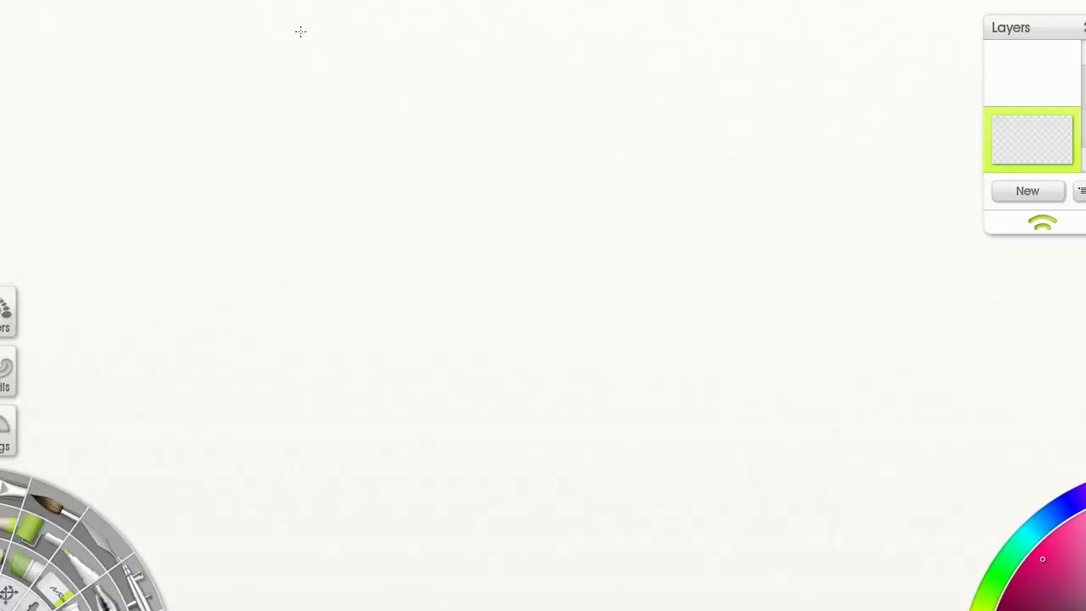
Step: Switch to ArtRage, handwrite "Paint.net" in pink near the top of the blank canvas, and underline it
{"action": "left_click_drag", "start_coordinate": [300, 30], "coordinate": [305, 71]}
{"action": "mouse_move", "coordinate": [300, 34]}
{"action": "left_mouse_down"}
{"action": "mouse_move", "coordinate": [304, 54]}
{"action": "mouse_move", "coordinate": [352, 64]}
{"action": "left_mouse_up"}
{"action": "mouse_move", "coordinate": [362, 48]}
{"action": "left_mouse_down"}
{"action": "mouse_move", "coordinate": [364, 65]}
{"action": "mouse_move", "coordinate": [394, 39]}
{"action": "left_mouse_up"}
{"action": "left_click", "coordinate": [359, 33]}
{"action": "left_click_drag", "start_coordinate": [406, 37], "coordinate": [421, 32]}
{"action": "mouse_move", "coordinate": [418, 20]}
{"action": "left_mouse_down"}
{"action": "mouse_move", "coordinate": [416, 59]}
{"action": "mouse_move", "coordinate": [482, 34]}
{"action": "mouse_move", "coordinate": [506, 59]}
{"action": "left_mouse_up"}
{"action": "left_click", "coordinate": [434, 64]}
{"action": "left_click_drag", "start_coordinate": [535, 22], "coordinate": [533, 52]}
{"action": "left_click_drag", "start_coordinate": [302, 91], "coordinate": [517, 74]}
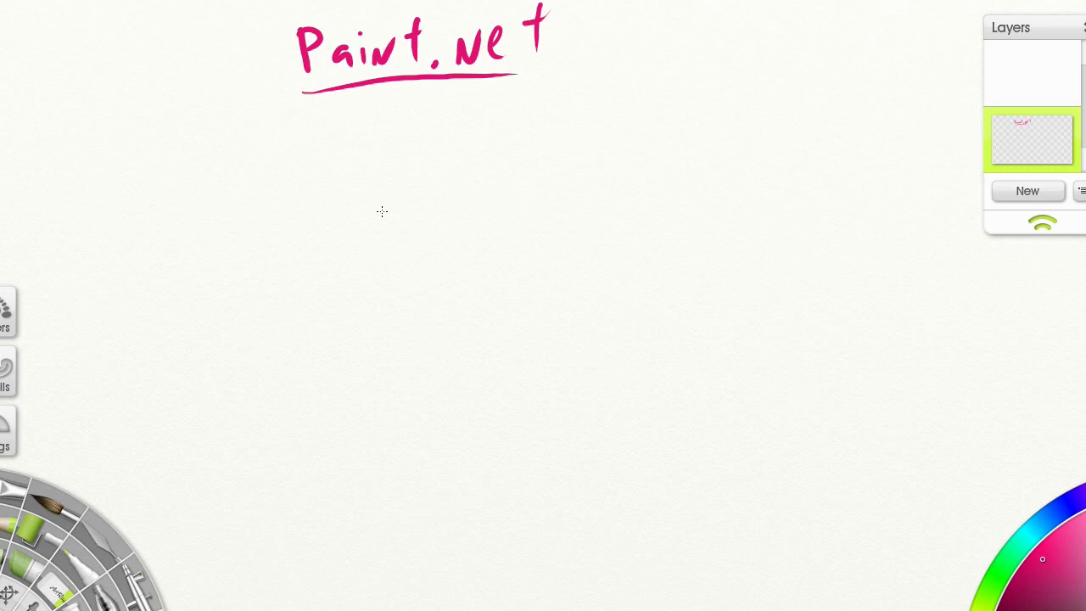
Step: Handwrite "Gimp" in pink beneath the Paint.net heading and underline it
{"action": "mouse_move", "coordinate": [333, 124]}
{"action": "left_mouse_down"}
{"action": "mouse_move", "coordinate": [313, 177]}
{"action": "mouse_move", "coordinate": [321, 151]}
{"action": "mouse_move", "coordinate": [361, 173]}
{"action": "left_mouse_up"}
{"action": "mouse_move", "coordinate": [356, 121]}
{"action": "left_mouse_down"}
{"action": "mouse_move", "coordinate": [358, 132]}
{"action": "mouse_move", "coordinate": [413, 160]}
{"action": "mouse_move", "coordinate": [453, 138]}
{"action": "mouse_move", "coordinate": [460, 154]}
{"action": "left_mouse_up"}
{"action": "left_click_drag", "start_coordinate": [341, 196], "coordinate": [462, 163]}
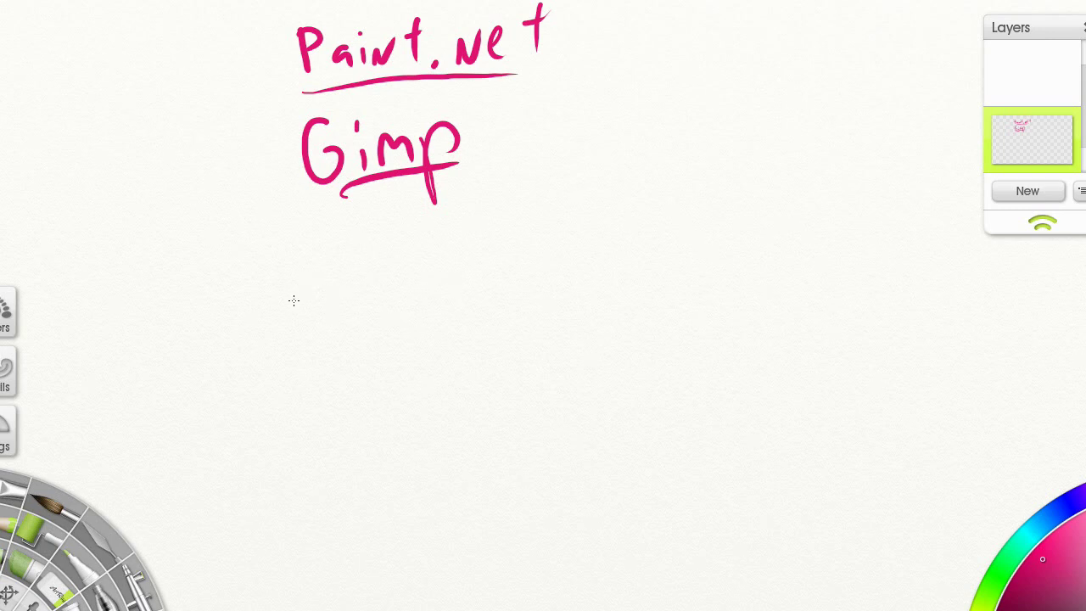
Step: Handwrite a larger "ArtRage" in pink below Gimp and underline it twice
{"action": "mouse_move", "coordinate": [304, 314]}
{"action": "left_mouse_down"}
{"action": "mouse_move", "coordinate": [321, 240]}
{"action": "mouse_move", "coordinate": [331, 275]}
{"action": "left_mouse_up"}
{"action": "mouse_move", "coordinate": [366, 309]}
{"action": "left_mouse_down"}
{"action": "mouse_move", "coordinate": [380, 273]}
{"action": "mouse_move", "coordinate": [416, 256]}
{"action": "left_mouse_up"}
{"action": "left_click_drag", "start_coordinate": [413, 241], "coordinate": [414, 302]}
{"action": "mouse_move", "coordinate": [440, 228]}
{"action": "left_mouse_down"}
{"action": "mouse_move", "coordinate": [470, 222]}
{"action": "mouse_move", "coordinate": [488, 293]}
{"action": "left_mouse_up"}
{"action": "mouse_move", "coordinate": [516, 251]}
{"action": "left_mouse_down"}
{"action": "mouse_move", "coordinate": [509, 267]}
{"action": "mouse_move", "coordinate": [523, 273]}
{"action": "left_mouse_up"}
{"action": "mouse_move", "coordinate": [546, 251]}
{"action": "left_mouse_down"}
{"action": "mouse_move", "coordinate": [538, 313]}
{"action": "mouse_move", "coordinate": [519, 321]}
{"action": "left_mouse_up"}
{"action": "left_click_drag", "start_coordinate": [566, 276], "coordinate": [606, 262]}
{"action": "left_click_drag", "start_coordinate": [295, 331], "coordinate": [649, 288]}
{"action": "left_click_drag", "start_coordinate": [317, 344], "coordinate": [618, 314]}
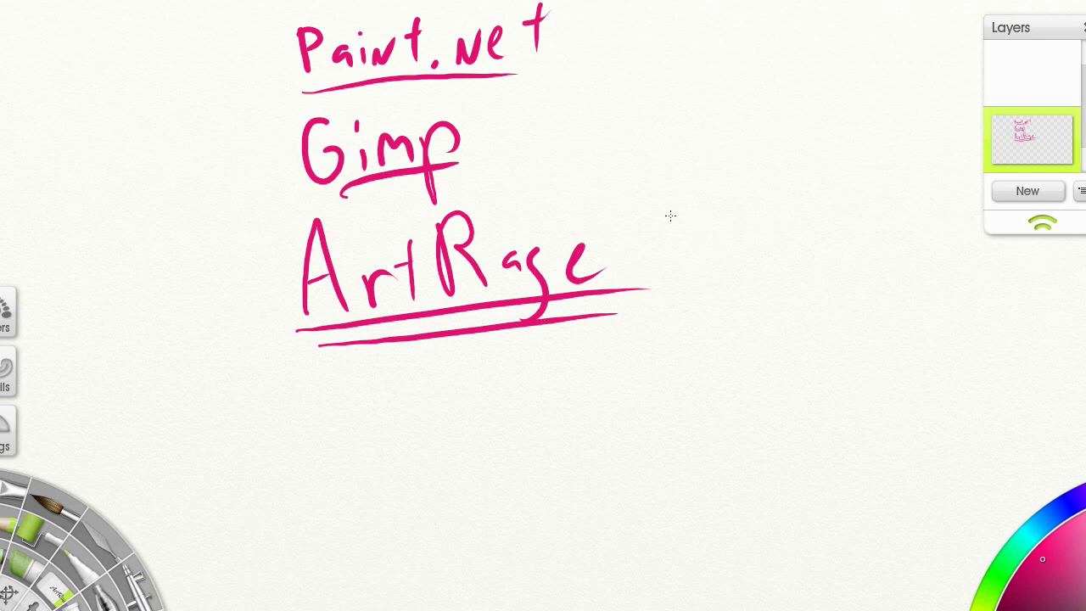
Step: Add two tall pink exclamation marks after the word ArtRage
{"action": "left_click_drag", "start_coordinate": [621, 163], "coordinate": [623, 248]}
{"action": "left_click", "coordinate": [632, 263]}
{"action": "left_click_drag", "start_coordinate": [653, 161], "coordinate": [655, 251]}
{"action": "left_click", "coordinate": [658, 272]}
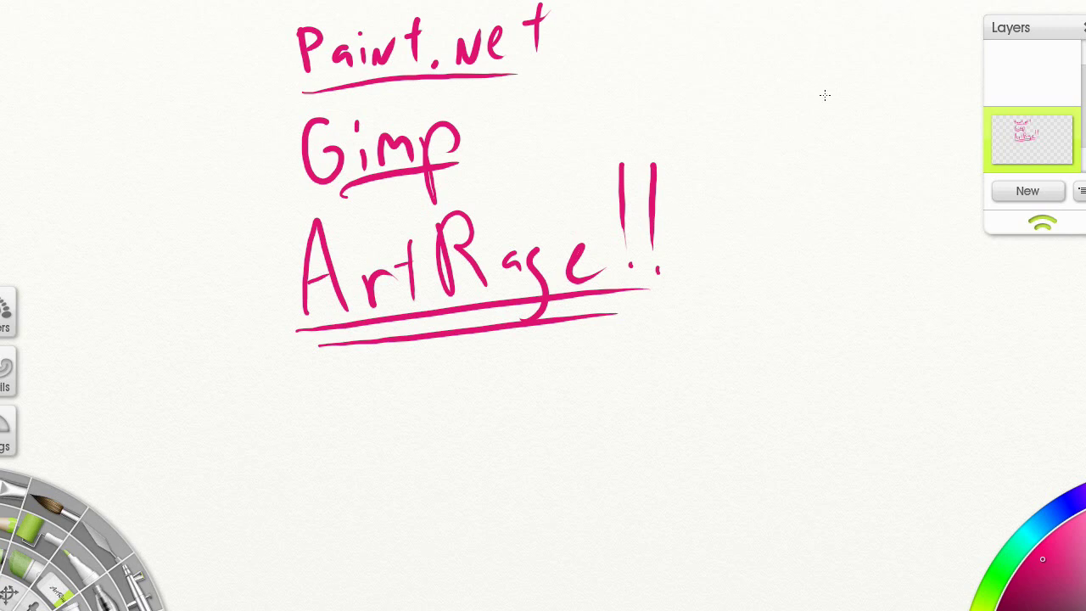
Step: Sketch a round pink clock with two arrow hands at the canvas's upper right and add loose arcs around it
{"action": "mouse_move", "coordinate": [832, 136]}
{"action": "left_mouse_down"}
{"action": "mouse_move", "coordinate": [807, 128]}
{"action": "mouse_move", "coordinate": [821, 134]}
{"action": "left_mouse_up"}
{"action": "mouse_move", "coordinate": [834, 63]}
{"action": "left_mouse_down"}
{"action": "mouse_move", "coordinate": [840, 81]}
{"action": "mouse_move", "coordinate": [879, 96]}
{"action": "mouse_move", "coordinate": [866, 106]}
{"action": "left_mouse_up"}
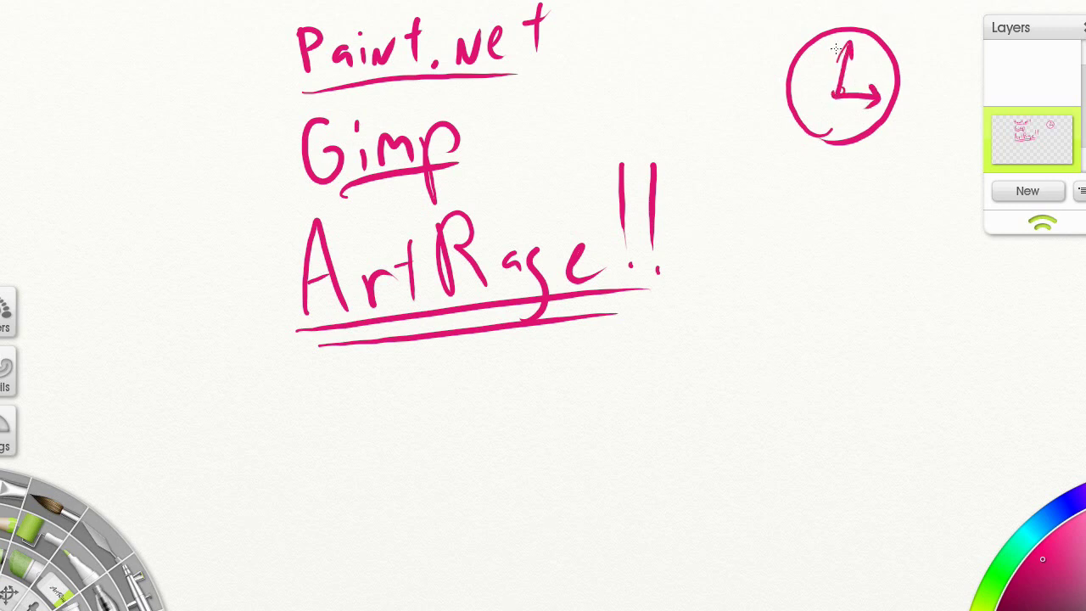
{"action": "mouse_move", "coordinate": [764, 91]}
{"action": "left_mouse_down"}
{"action": "mouse_move", "coordinate": [933, 47]}
{"action": "mouse_move", "coordinate": [909, 85]}
{"action": "left_mouse_up"}
{"action": "mouse_move", "coordinate": [764, 118]}
{"action": "left_mouse_down"}
{"action": "mouse_move", "coordinate": [828, 174]}
{"action": "mouse_move", "coordinate": [906, 135]}
{"action": "left_mouse_up"}
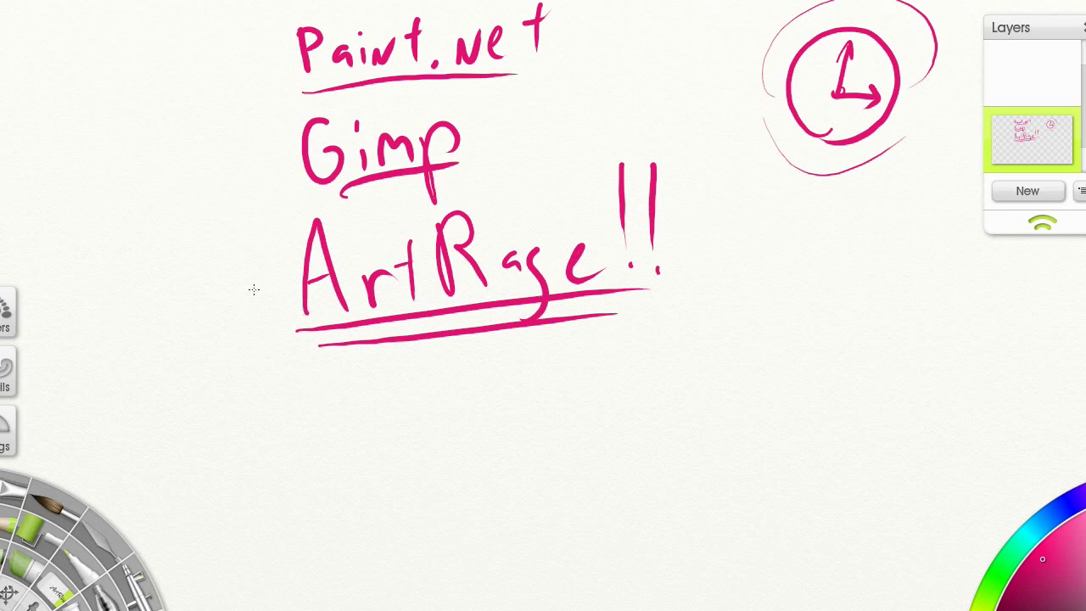
Step: Draw a large pink asterisk in front of the word ArtRage
{"action": "left_click_drag", "start_coordinate": [195, 232], "coordinate": [207, 271]}
{"action": "left_click_drag", "start_coordinate": [171, 272], "coordinate": [225, 263]}
{"action": "left_click_drag", "start_coordinate": [205, 228], "coordinate": [203, 325]}
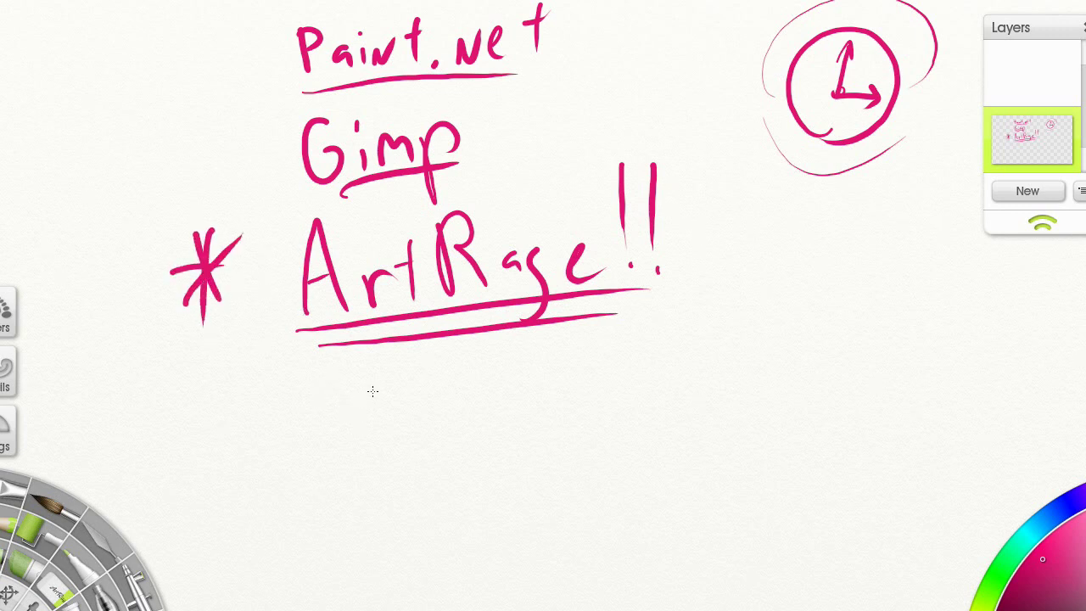
Step: Handwrite "Sai" in pink beneath the double-underlined ArtRage
{"action": "mouse_move", "coordinate": [375, 392]}
{"action": "left_mouse_down"}
{"action": "mouse_move", "coordinate": [346, 406]}
{"action": "mouse_move", "coordinate": [350, 457]}
{"action": "left_mouse_up"}
{"action": "mouse_move", "coordinate": [429, 416]}
{"action": "left_mouse_down"}
{"action": "mouse_move", "coordinate": [436, 447]}
{"action": "mouse_move", "coordinate": [463, 439]}
{"action": "left_mouse_up"}
{"action": "left_click_drag", "start_coordinate": [454, 388], "coordinate": [456, 400]}
Step: Mark the Sai entry with a large pink asterisk in front of it and underline the word twice
{"action": "left_click_drag", "start_coordinate": [229, 365], "coordinate": [299, 459]}
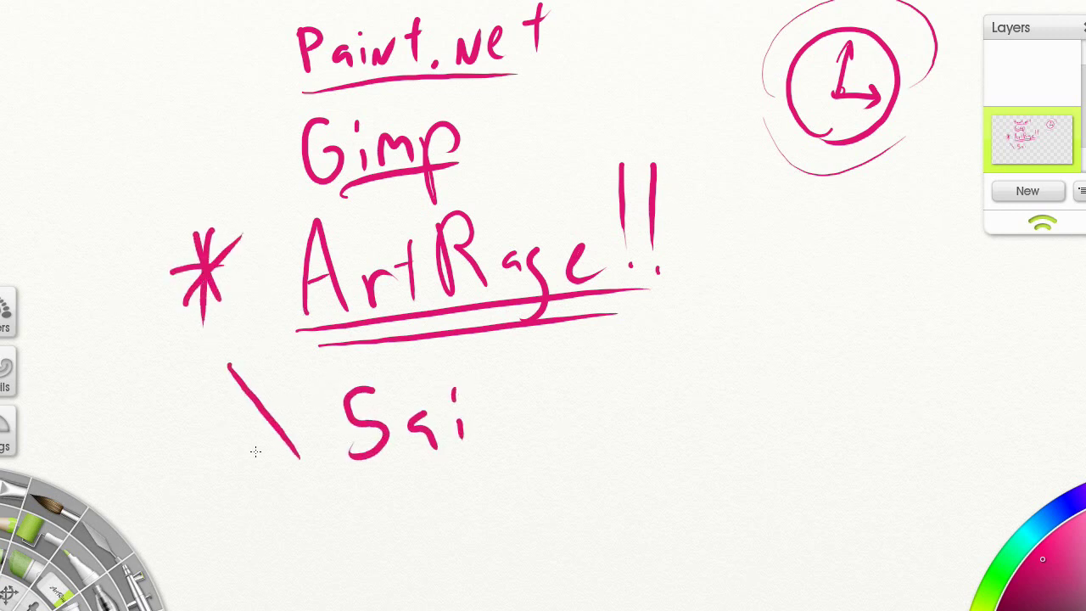
{"action": "left_click_drag", "start_coordinate": [294, 379], "coordinate": [212, 458]}
{"action": "left_click_drag", "start_coordinate": [223, 397], "coordinate": [287, 401]}
{"action": "mouse_move", "coordinate": [266, 359]}
{"action": "left_mouse_down"}
{"action": "mouse_move", "coordinate": [254, 480]}
{"action": "mouse_move", "coordinate": [535, 460]}
{"action": "left_mouse_up"}
{"action": "left_click_drag", "start_coordinate": [329, 513], "coordinate": [521, 492]}
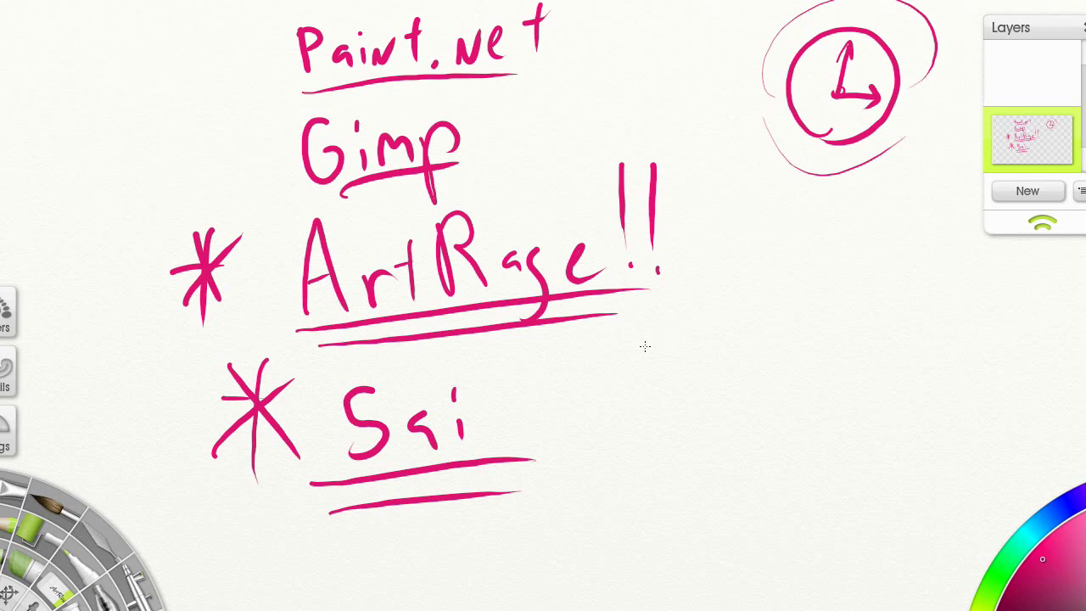
Step: Handwrite an underlined "Illustrastu" label to the right of Sai, with a solid-headed arrow leading from it to Sai
{"action": "mouse_move", "coordinate": [703, 342]}
{"action": "left_mouse_down"}
{"action": "mouse_move", "coordinate": [768, 328]}
{"action": "mouse_move", "coordinate": [734, 383]}
{"action": "left_mouse_up"}
{"action": "left_click_drag", "start_coordinate": [720, 383], "coordinate": [795, 363]}
{"action": "mouse_move", "coordinate": [803, 317]}
{"action": "left_mouse_down"}
{"action": "mouse_move", "coordinate": [801, 376]}
{"action": "mouse_move", "coordinate": [819, 365]}
{"action": "left_mouse_up"}
{"action": "left_click_drag", "start_coordinate": [827, 339], "coordinate": [850, 370]}
{"action": "mouse_move", "coordinate": [884, 329]}
{"action": "left_mouse_down"}
{"action": "mouse_move", "coordinate": [866, 365]}
{"action": "mouse_move", "coordinate": [926, 329]}
{"action": "left_mouse_up"}
{"action": "mouse_move", "coordinate": [919, 311]}
{"action": "left_mouse_down"}
{"action": "mouse_move", "coordinate": [910, 357]}
{"action": "mouse_move", "coordinate": [951, 335]}
{"action": "left_mouse_up"}
{"action": "mouse_move", "coordinate": [950, 347]}
{"action": "left_mouse_down"}
{"action": "mouse_move", "coordinate": [972, 336]}
{"action": "mouse_move", "coordinate": [986, 354]}
{"action": "left_mouse_up"}
{"action": "left_click_drag", "start_coordinate": [1026, 301], "coordinate": [1021, 336]}
{"action": "left_click_drag", "start_coordinate": [1012, 323], "coordinate": [1037, 317]}
{"action": "left_click_drag", "start_coordinate": [1040, 326], "coordinate": [1085, 333]}
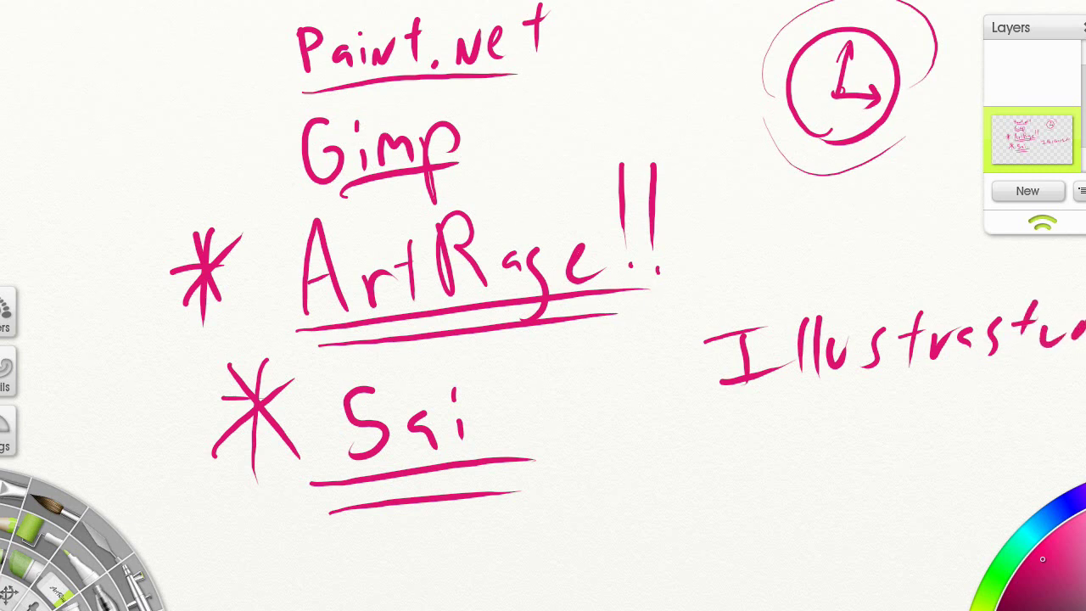
{"action": "left_click_drag", "start_coordinate": [706, 404], "coordinate": [1066, 346]}
{"action": "mouse_move", "coordinate": [709, 361]}
{"action": "left_mouse_down"}
{"action": "mouse_move", "coordinate": [577, 381]}
{"action": "mouse_move", "coordinate": [556, 360]}
{"action": "mouse_move", "coordinate": [545, 388]}
{"action": "left_mouse_up"}
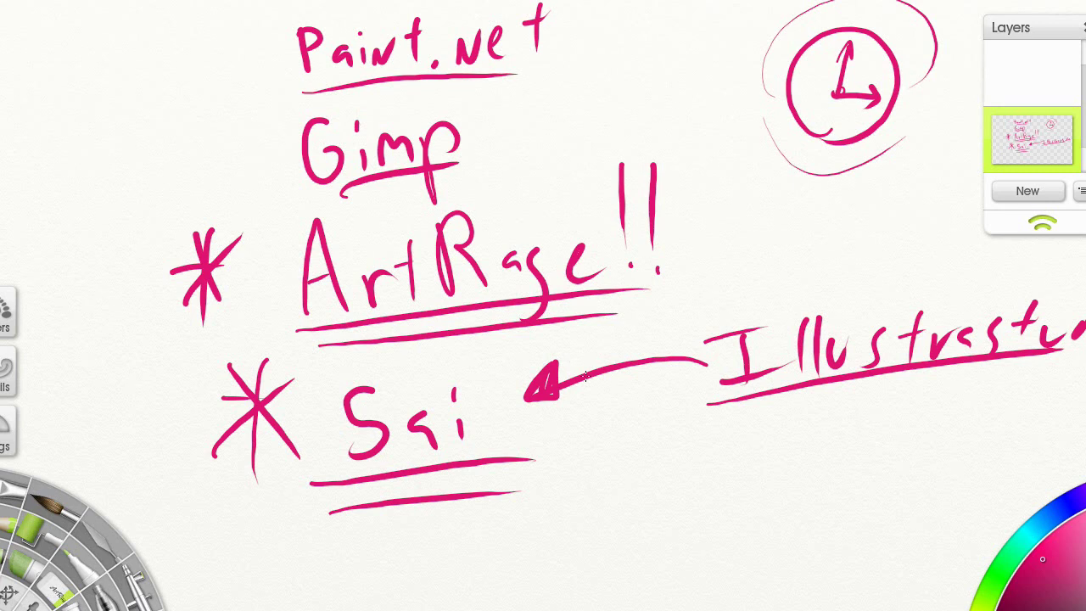
Step: Add a new layer, hide the layer holding the handwritten program list, and make the new layer active
{"action": "left_click", "coordinate": [1027, 191]}
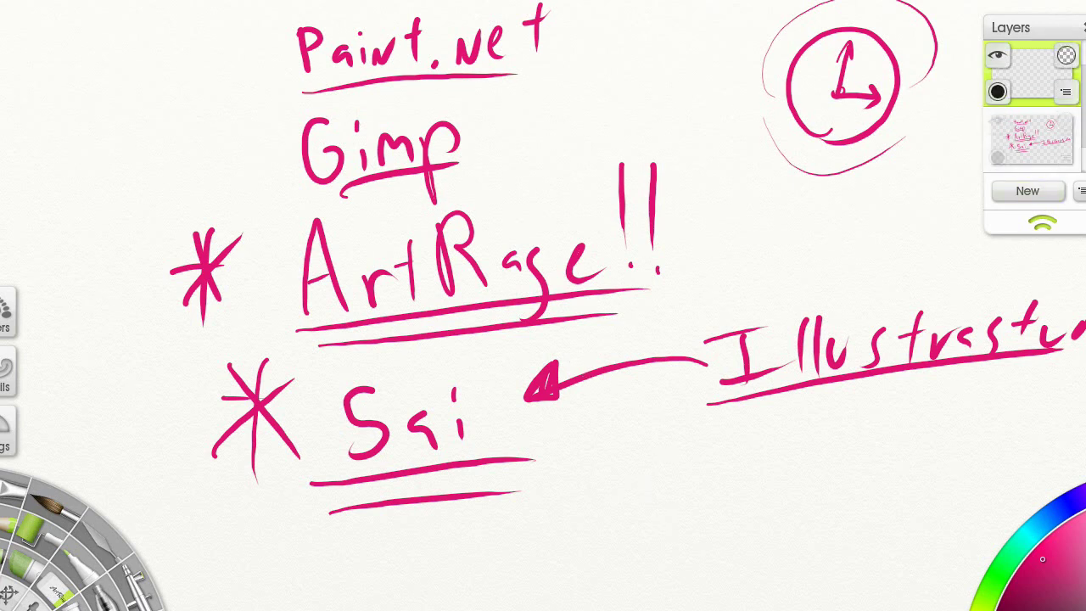
{"action": "left_click", "coordinate": [997, 121]}
{"action": "left_click", "coordinate": [1030, 74]}
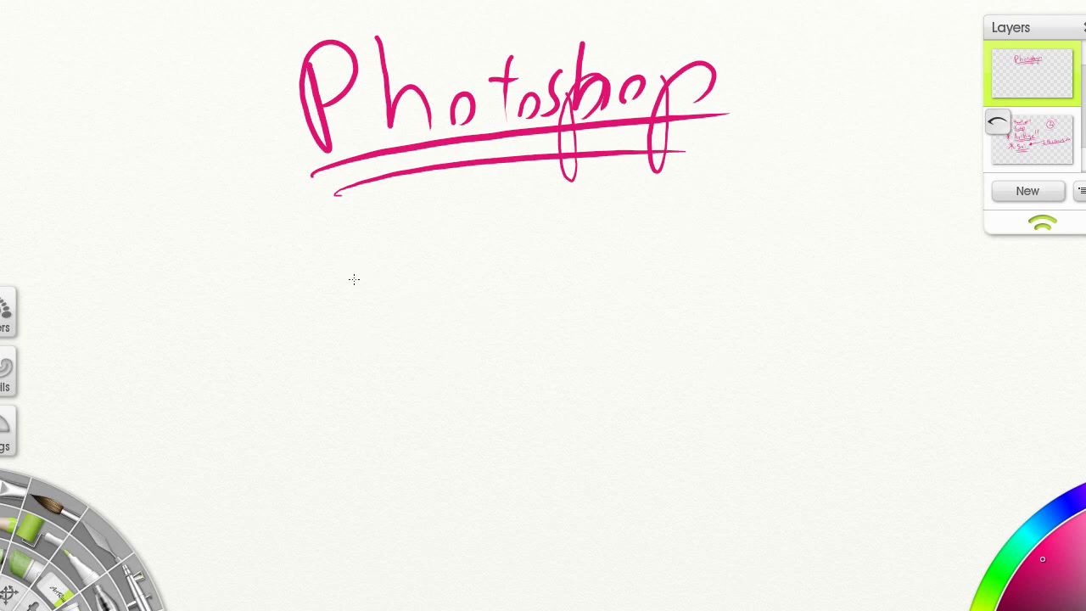
Step: Handwrite "Corel" in pink beneath the underlined Photoshop heading
{"action": "mouse_move", "coordinate": [385, 244]}
{"action": "left_mouse_down"}
{"action": "mouse_move", "coordinate": [306, 335]}
{"action": "mouse_move", "coordinate": [362, 349]}
{"action": "left_mouse_up"}
{"action": "left_click_drag", "start_coordinate": [424, 307], "coordinate": [421, 310]}
{"action": "left_click_drag", "start_coordinate": [457, 293], "coordinate": [464, 345]}
{"action": "mouse_move", "coordinate": [457, 312]}
{"action": "left_mouse_down"}
{"action": "mouse_move", "coordinate": [461, 294]}
{"action": "mouse_move", "coordinate": [484, 287]}
{"action": "left_mouse_up"}
{"action": "left_click_drag", "start_coordinate": [488, 312], "coordinate": [507, 329]}
{"action": "left_click_drag", "start_coordinate": [535, 229], "coordinate": [548, 328]}
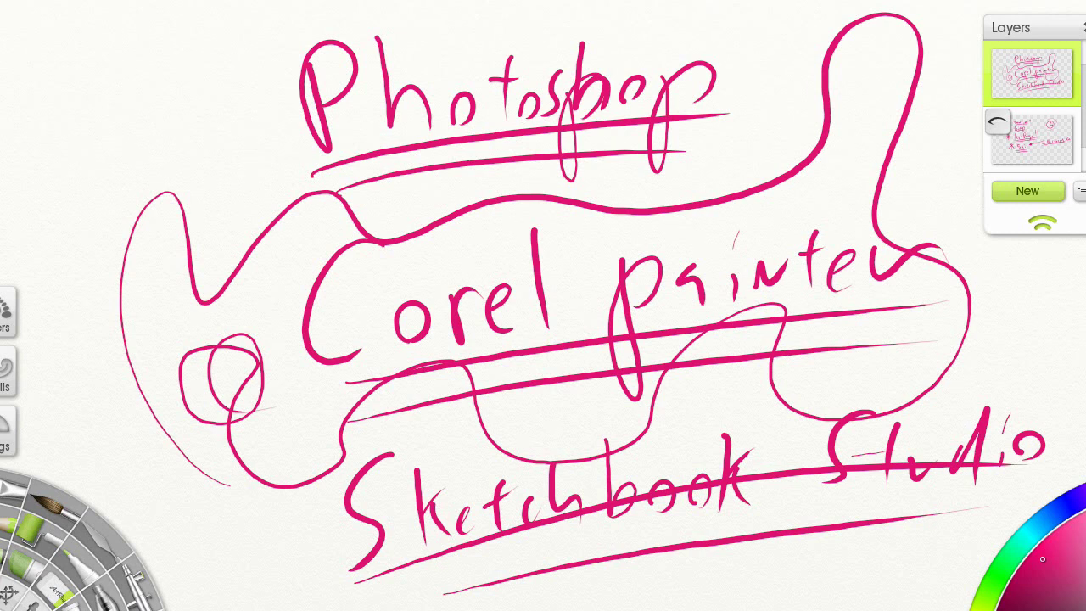
Step: Add another new layer, hide the layer with the Photoshop and Corel painter list, and make the empty layer active
{"action": "left_click", "coordinate": [1028, 191]}
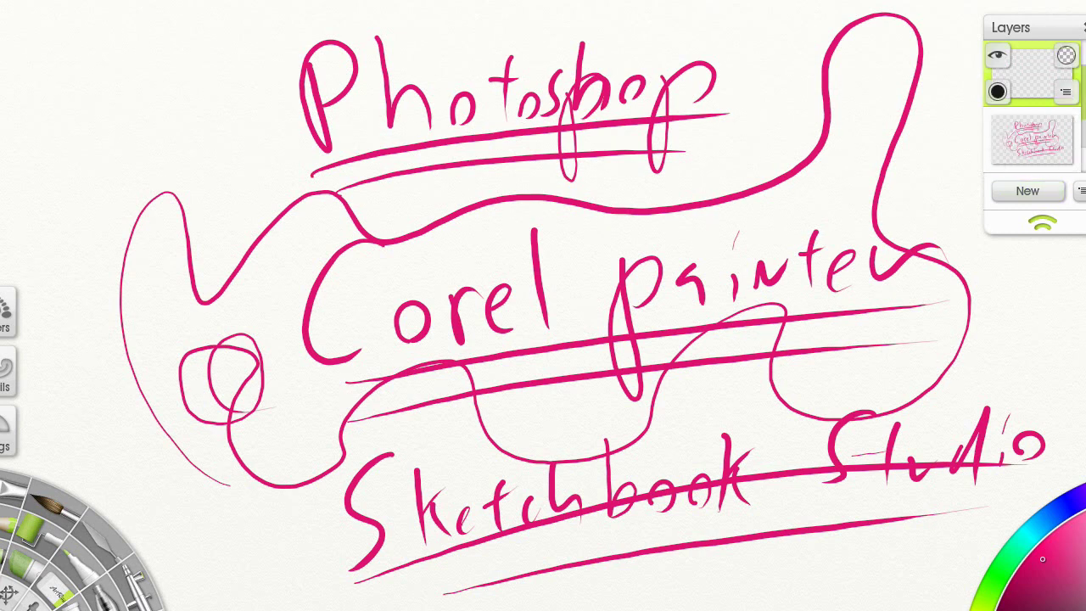
{"action": "left_click", "coordinate": [1032, 140]}
{"action": "left_click", "coordinate": [998, 121]}
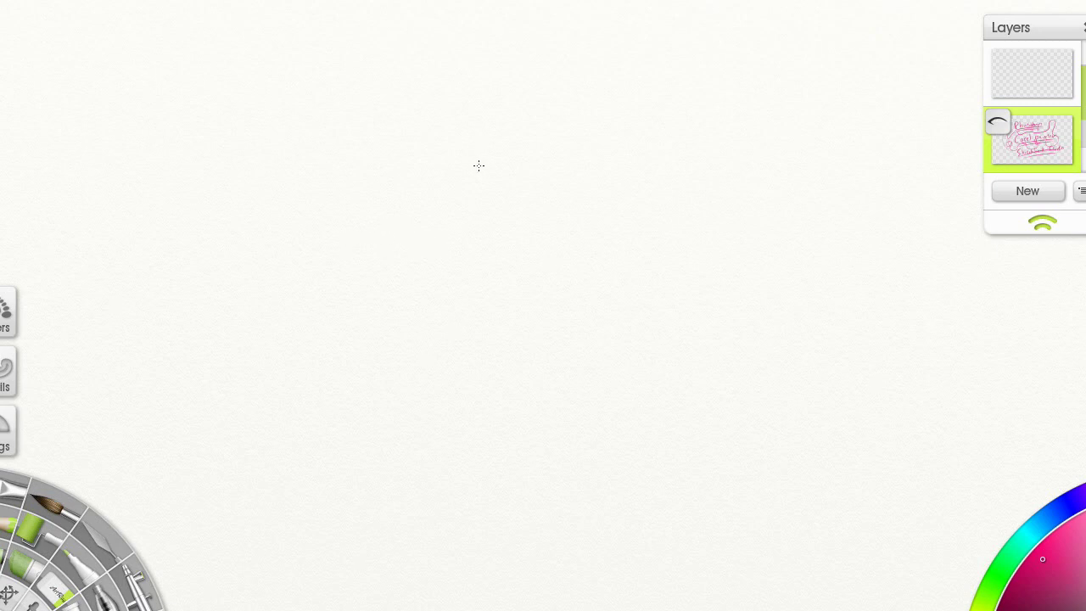
{"action": "left_click", "coordinate": [402, 112]}
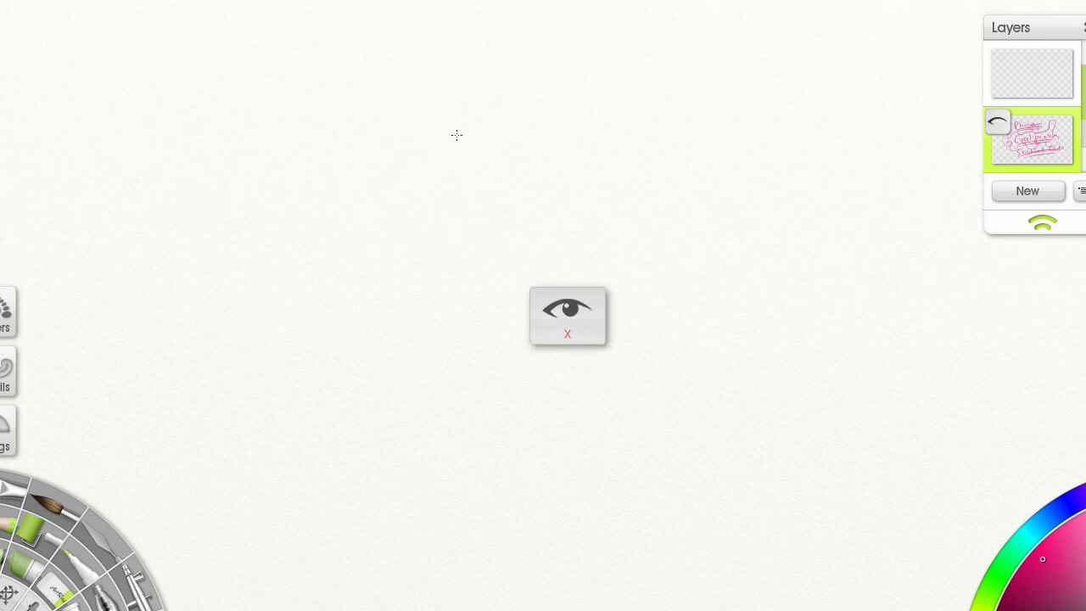
{"action": "left_click", "coordinate": [1031, 73]}
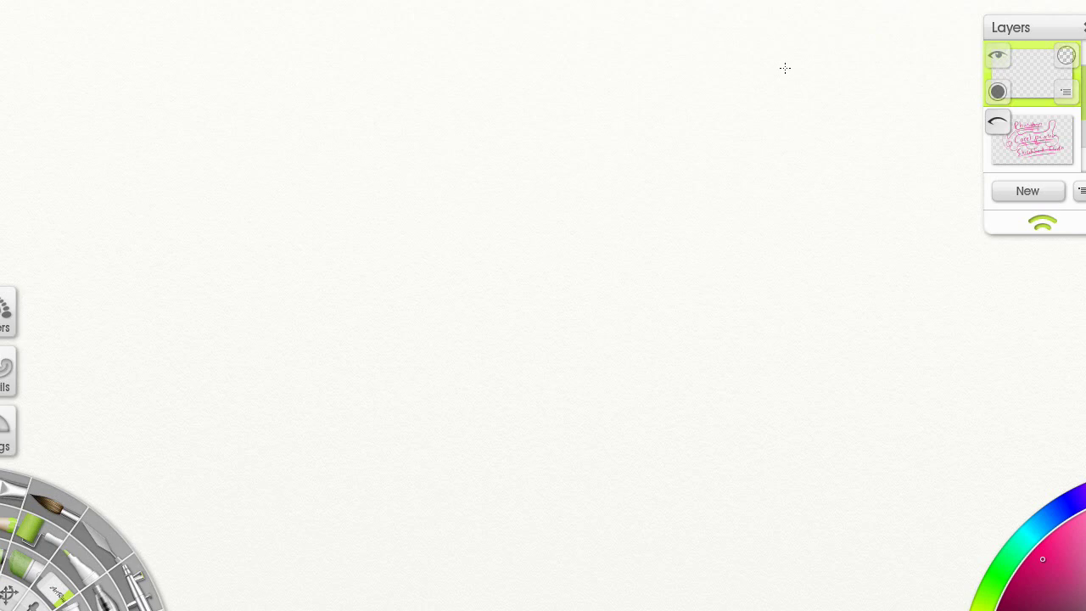
Step: Handwrite an underlined "Search:" in pink near the top of the blank canvas
{"action": "mouse_move", "coordinate": [356, 119]}
{"action": "left_mouse_down"}
{"action": "mouse_move", "coordinate": [331, 171]}
{"action": "mouse_move", "coordinate": [408, 153]}
{"action": "left_mouse_up"}
{"action": "mouse_move", "coordinate": [414, 137]}
{"action": "left_mouse_down"}
{"action": "mouse_move", "coordinate": [437, 128]}
{"action": "mouse_move", "coordinate": [446, 153]}
{"action": "left_mouse_up"}
{"action": "left_click_drag", "start_coordinate": [465, 105], "coordinate": [492, 149]}
{"action": "left_click_drag", "start_coordinate": [335, 204], "coordinate": [536, 163]}
{"action": "left_click", "coordinate": [538, 150]}
{"action": "left_click", "coordinate": [531, 123]}
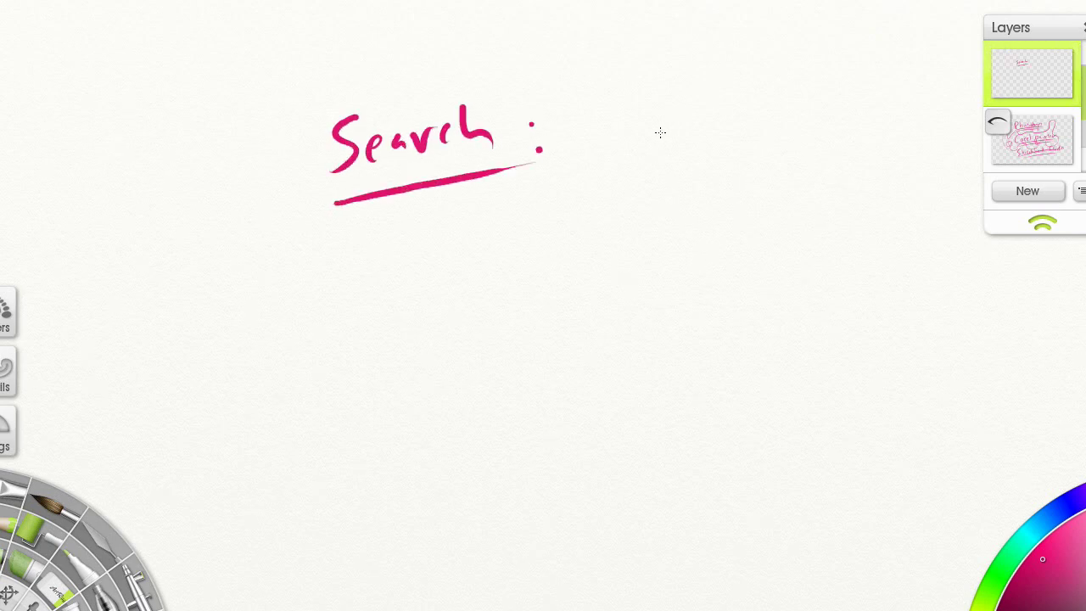
Step: Handwrite "Paint tool sai" in pink on two lines to the right of the Search heading
{"action": "mouse_move", "coordinate": [652, 110]}
{"action": "left_mouse_down"}
{"action": "mouse_move", "coordinate": [670, 151]}
{"action": "mouse_move", "coordinate": [723, 146]}
{"action": "mouse_move", "coordinate": [743, 158]}
{"action": "left_mouse_up"}
{"action": "mouse_move", "coordinate": [763, 151]}
{"action": "left_mouse_down"}
{"action": "mouse_move", "coordinate": [804, 117]}
{"action": "mouse_move", "coordinate": [872, 115]}
{"action": "left_mouse_up"}
{"action": "left_click_drag", "start_coordinate": [881, 140], "coordinate": [920, 144]}
{"action": "left_click_drag", "start_coordinate": [940, 101], "coordinate": [925, 165]}
{"action": "mouse_move", "coordinate": [763, 207]}
{"action": "left_mouse_down"}
{"action": "mouse_move", "coordinate": [748, 234]}
{"action": "mouse_move", "coordinate": [719, 248]}
{"action": "left_mouse_up"}
{"action": "mouse_move", "coordinate": [777, 222]}
{"action": "left_mouse_down"}
{"action": "mouse_move", "coordinate": [779, 251]}
{"action": "mouse_move", "coordinate": [823, 251]}
{"action": "left_mouse_up"}
{"action": "left_click", "coordinate": [821, 211]}
Step: Handwrite "drawings," in pink beneath the words Paint tool sai
{"action": "left_click_drag", "start_coordinate": [723, 285], "coordinate": [738, 354]}
{"action": "mouse_move", "coordinate": [728, 302]}
{"action": "left_mouse_down"}
{"action": "mouse_move", "coordinate": [722, 348]}
{"action": "mouse_move", "coordinate": [767, 339]}
{"action": "left_mouse_up"}
{"action": "mouse_move", "coordinate": [794, 314]}
{"action": "left_mouse_down"}
{"action": "mouse_move", "coordinate": [809, 327]}
{"action": "mouse_move", "coordinate": [867, 314]}
{"action": "left_mouse_up"}
{"action": "mouse_move", "coordinate": [894, 298]}
{"action": "left_mouse_down"}
{"action": "mouse_move", "coordinate": [898, 321]}
{"action": "mouse_move", "coordinate": [931, 298]}
{"action": "mouse_move", "coordinate": [925, 343]}
{"action": "left_mouse_up"}
{"action": "left_click", "coordinate": [896, 273]}
{"action": "left_click_drag", "start_coordinate": [1011, 293], "coordinate": [981, 326]}
Step: Handwrite a large underlined "MS Paint" in pink below the Search heading and circle it with a wide ellipse
{"action": "mouse_move", "coordinate": [129, 411]}
{"action": "left_mouse_down"}
{"action": "mouse_move", "coordinate": [233, 362]}
{"action": "mouse_move", "coordinate": [218, 395]}
{"action": "left_mouse_up"}
{"action": "mouse_move", "coordinate": [302, 312]}
{"action": "left_mouse_down"}
{"action": "mouse_move", "coordinate": [280, 408]}
{"action": "mouse_move", "coordinate": [270, 405]}
{"action": "left_mouse_up"}
{"action": "mouse_move", "coordinate": [409, 321]}
{"action": "left_mouse_down"}
{"action": "mouse_move", "coordinate": [430, 427]}
{"action": "mouse_move", "coordinate": [434, 365]}
{"action": "left_mouse_up"}
{"action": "mouse_move", "coordinate": [494, 383]}
{"action": "left_mouse_down"}
{"action": "mouse_move", "coordinate": [474, 405]}
{"action": "mouse_move", "coordinate": [495, 417]}
{"action": "left_mouse_up"}
{"action": "left_click", "coordinate": [524, 372]}
{"action": "mouse_move", "coordinate": [522, 401]}
{"action": "left_mouse_down"}
{"action": "mouse_move", "coordinate": [524, 429]}
{"action": "mouse_move", "coordinate": [607, 359]}
{"action": "mouse_move", "coordinate": [594, 414]}
{"action": "left_mouse_up"}
{"action": "left_click_drag", "start_coordinate": [119, 464], "coordinate": [655, 436]}
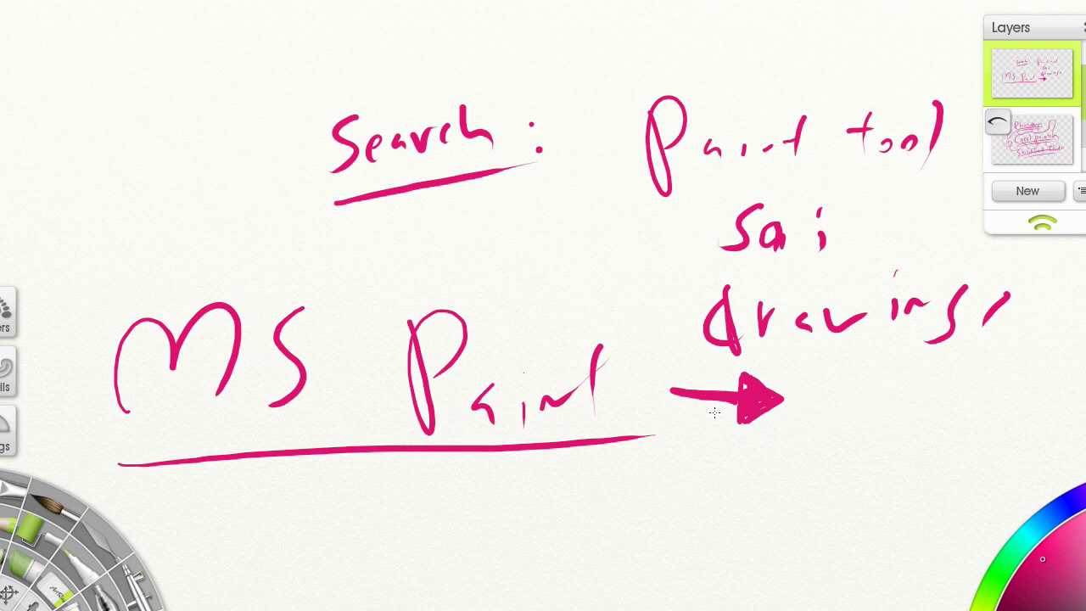
{"action": "mouse_move", "coordinate": [638, 410]}
{"action": "left_mouse_down"}
{"action": "mouse_move", "coordinate": [643, 424]}
{"action": "mouse_move", "coordinate": [93, 297]}
{"action": "mouse_move", "coordinate": [641, 429]}
{"action": "left_mouse_up"}
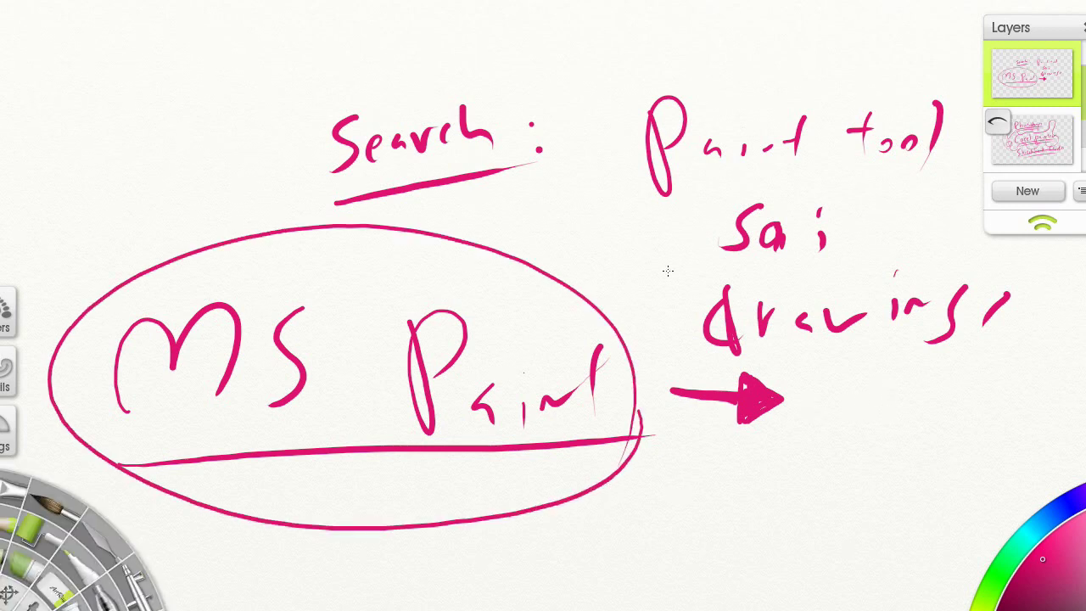